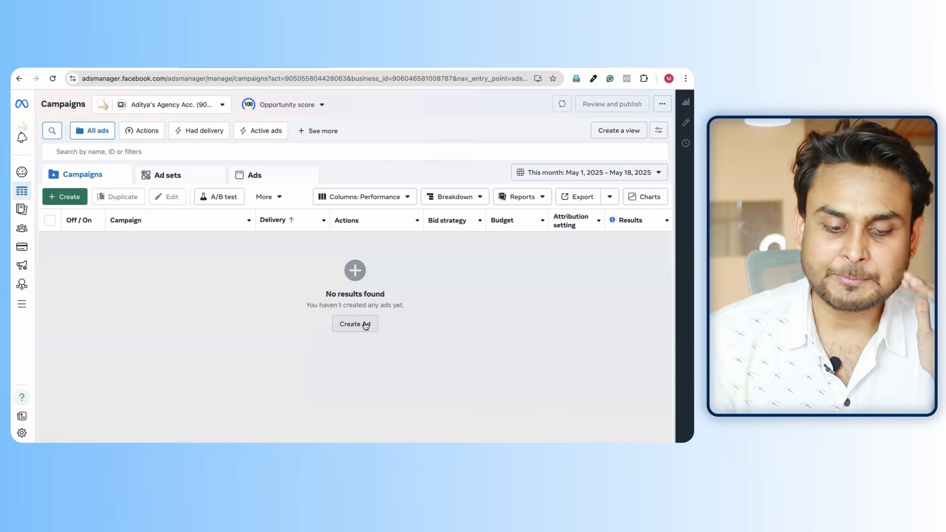
Create a new Auction campaign with the Leads objective and dismiss the Advantage+ campaign setup notice.
left_click(70, 199)
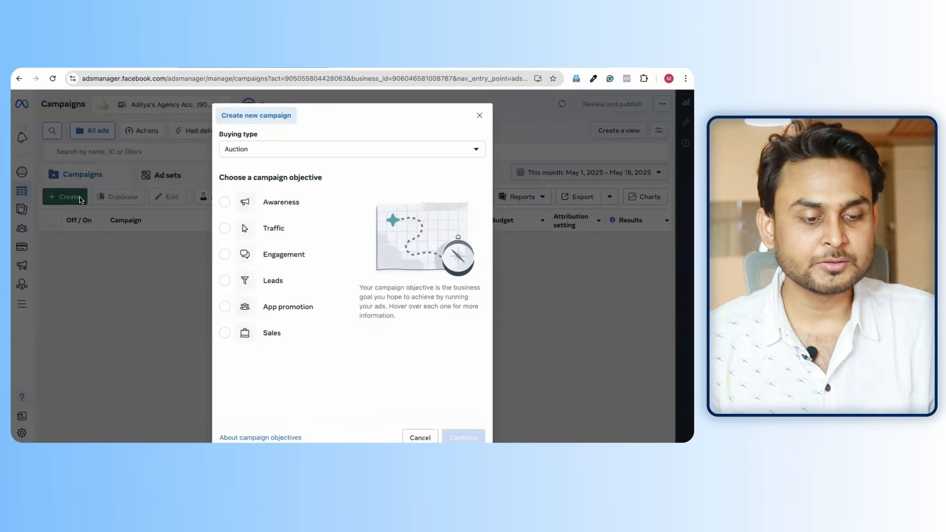
mouse_move(294, 205)
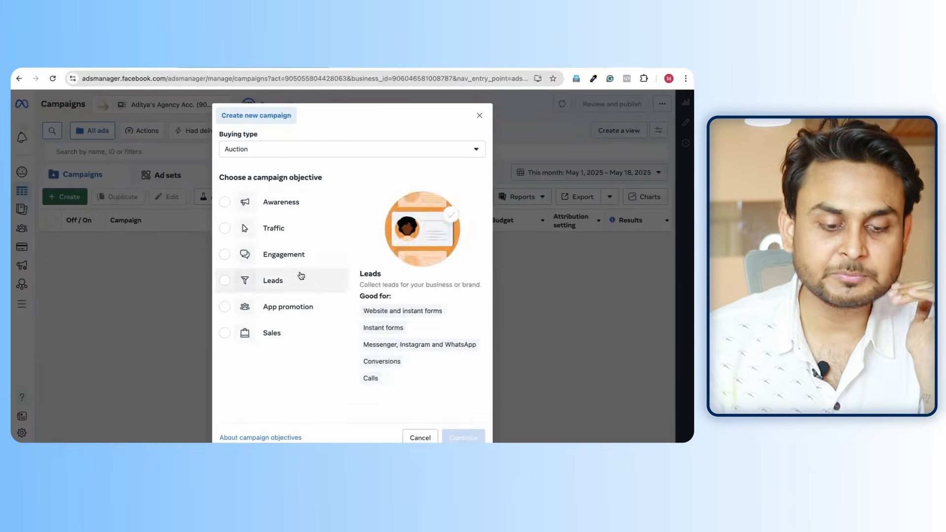
mouse_move(312, 339)
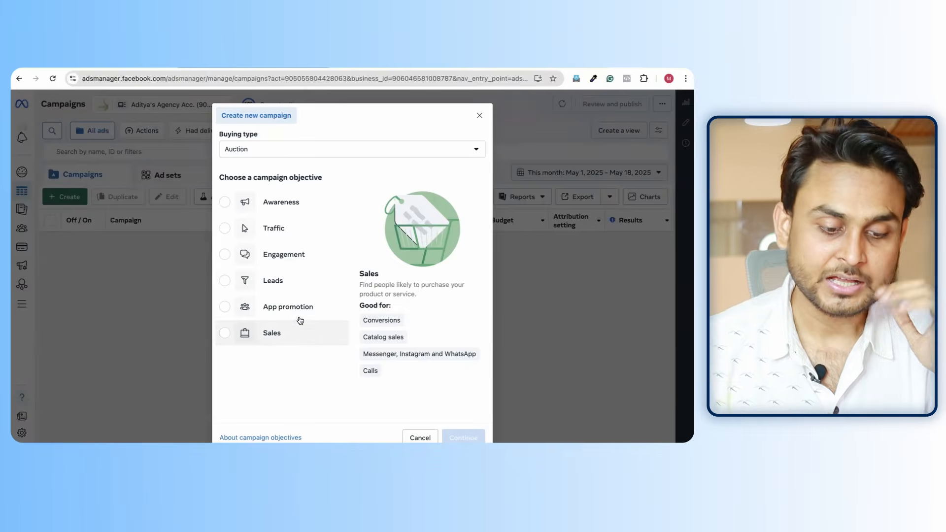
mouse_move(280, 281)
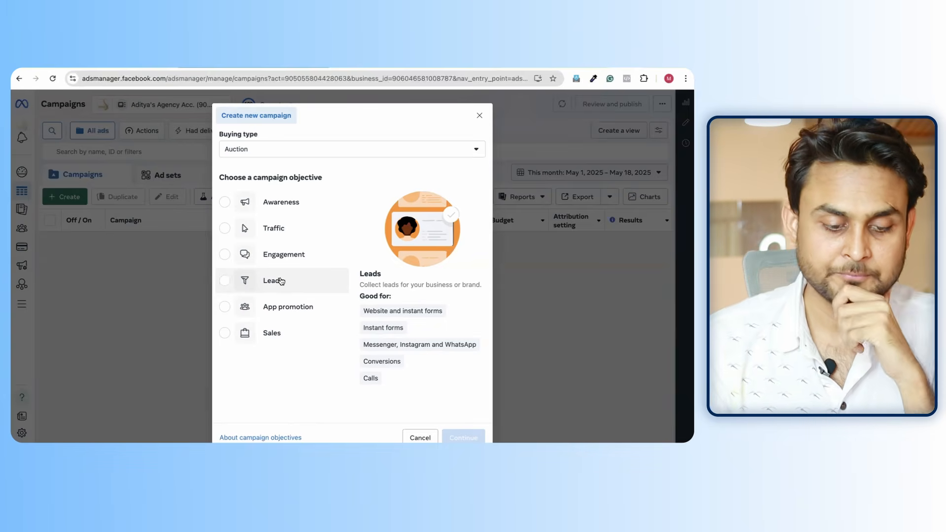
left_click(280, 281)
left_click(469, 438)
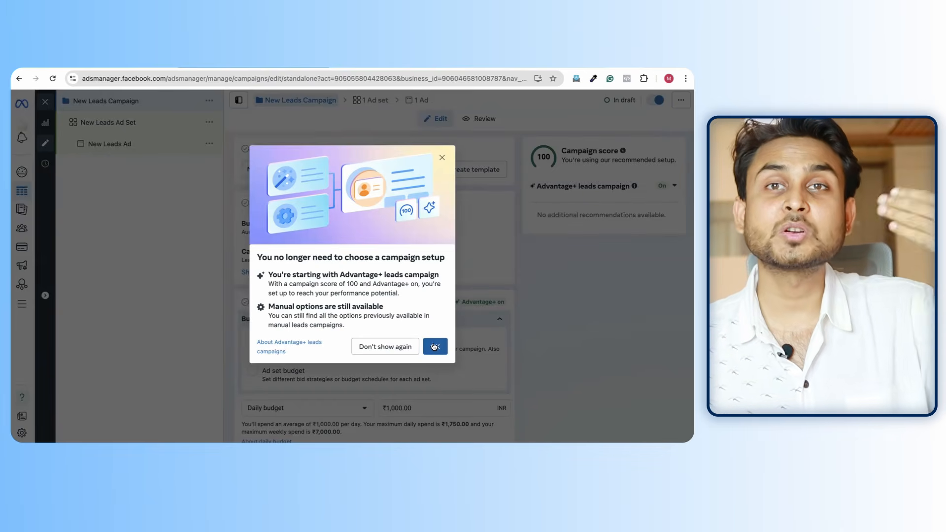
left_click(434, 346)
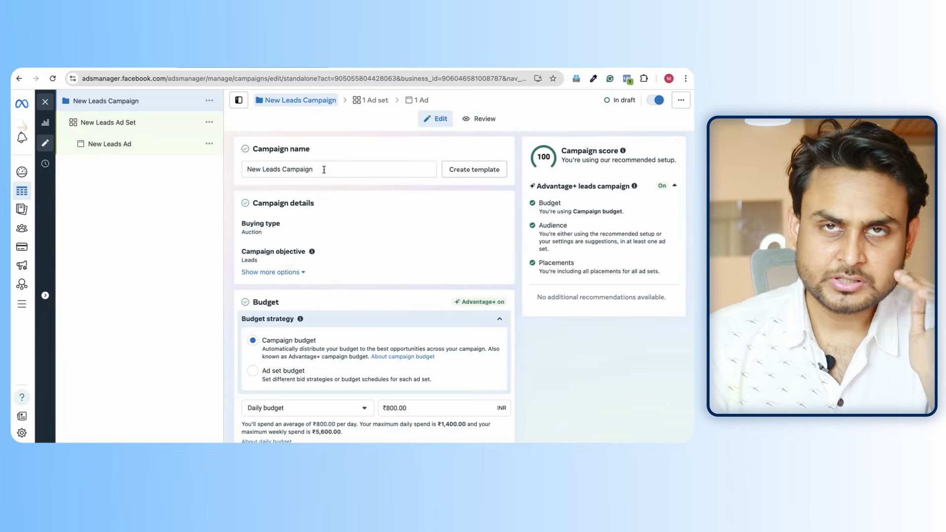
Rename the campaign as ABC_18May_IF_Fx.
left_click_drag(324, 170, 220, 169)
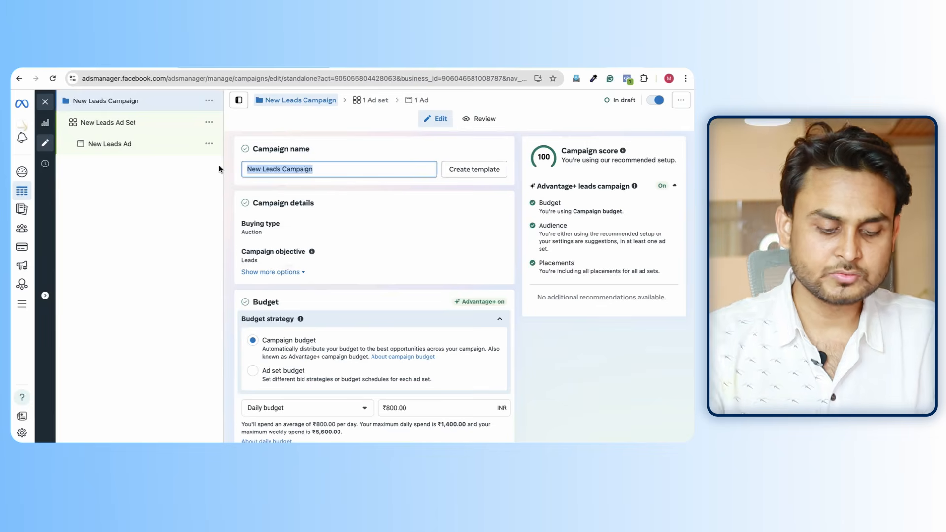
type("AB")
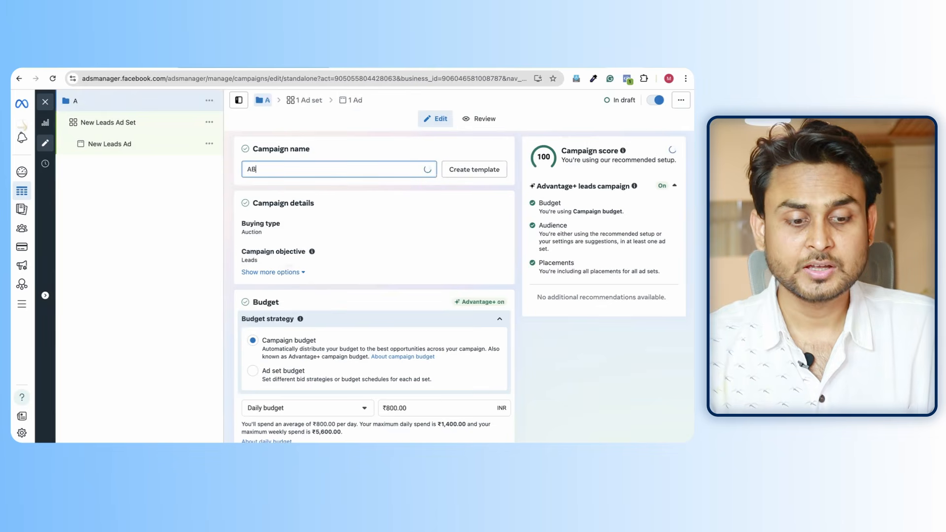
type("C_1")
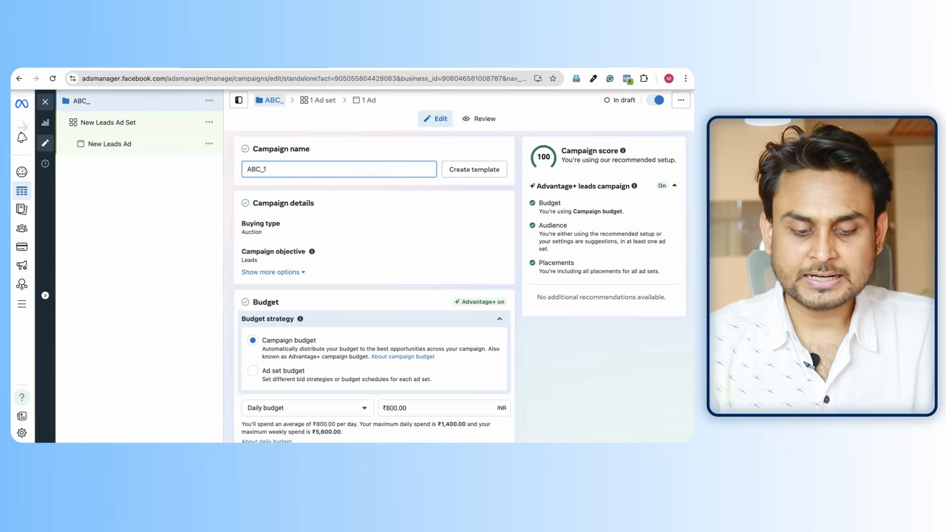
type("8_")
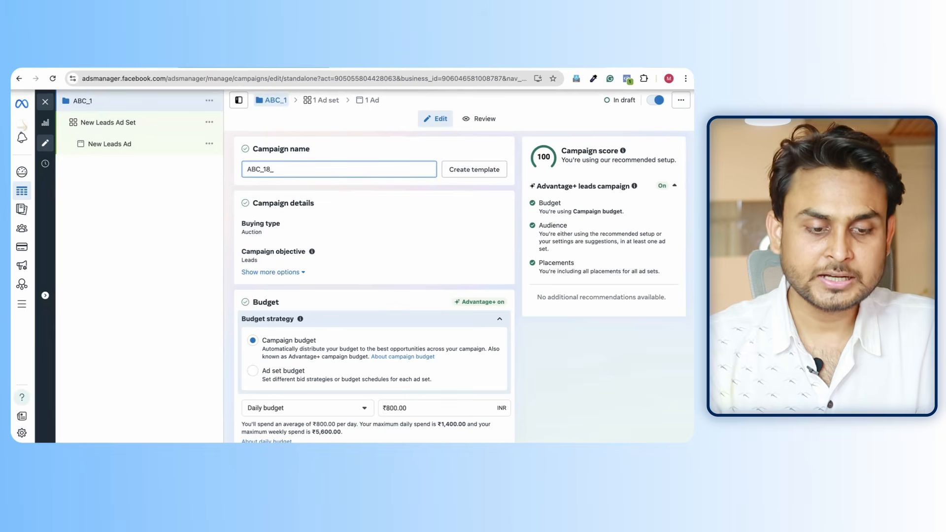
key("BackSpace")
type("M")
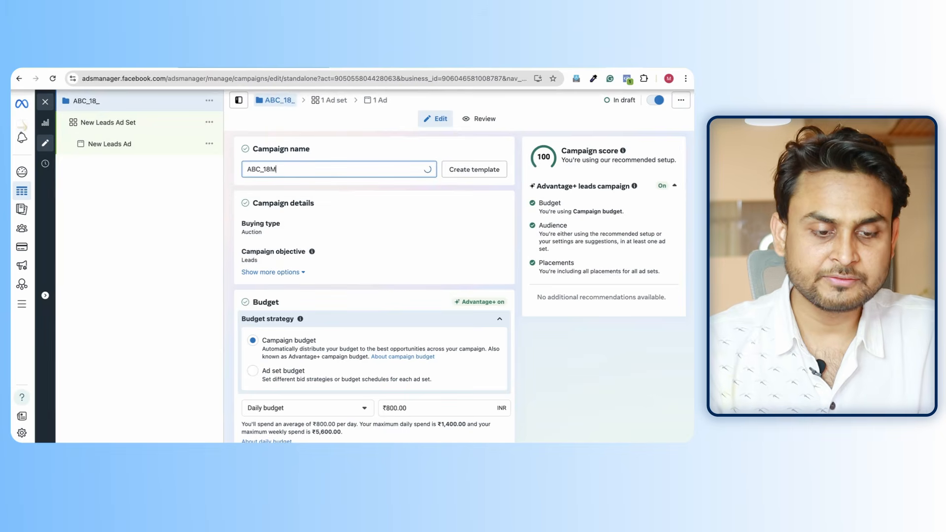
type("ay_")
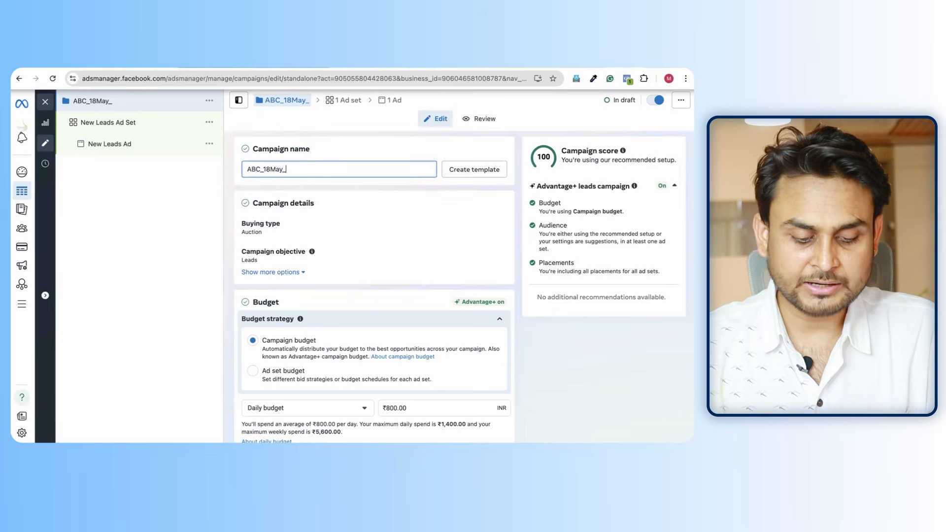
type("IF")
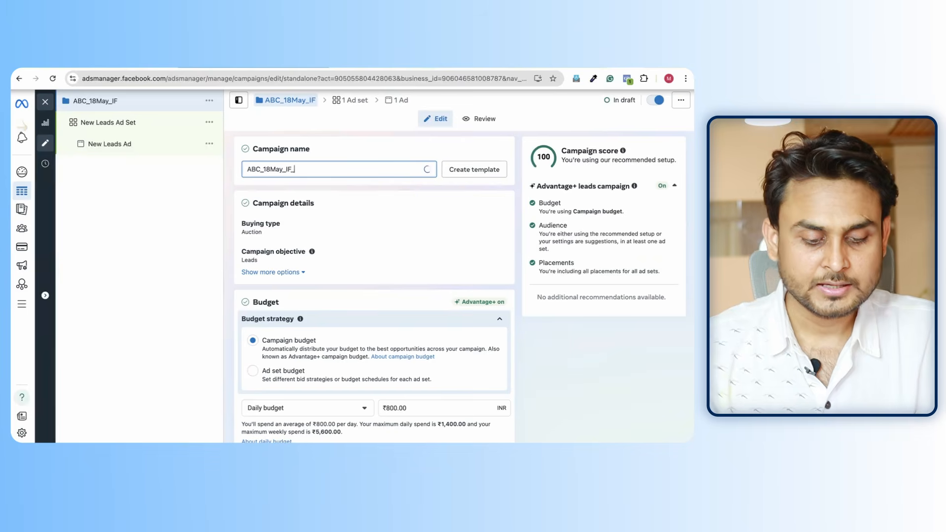
type("_Fx")
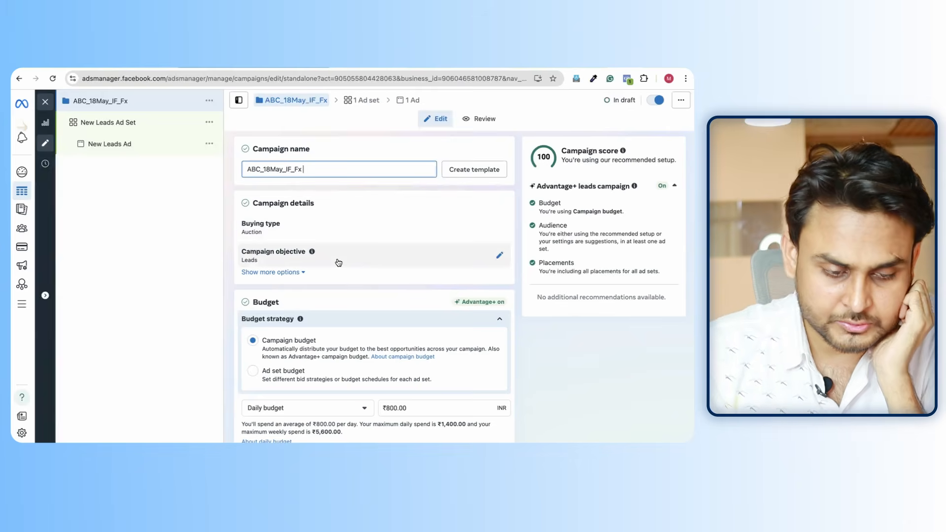
Reveal the extra campaign details options and review the campaign spending limit and budget strategy settings.
scroll(338, 263, "down", 1)
scroll(339, 247, "up", 1)
left_click(271, 272)
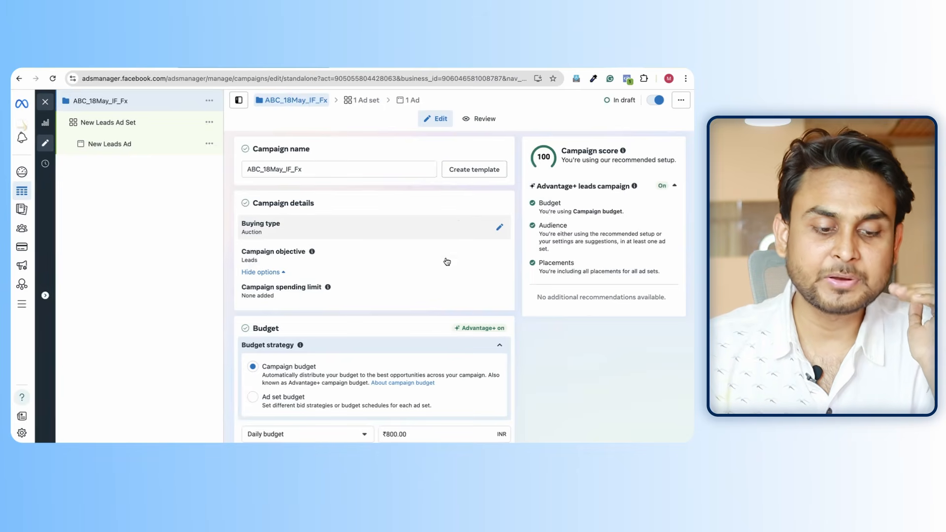
scroll(414, 276, "down", 1)
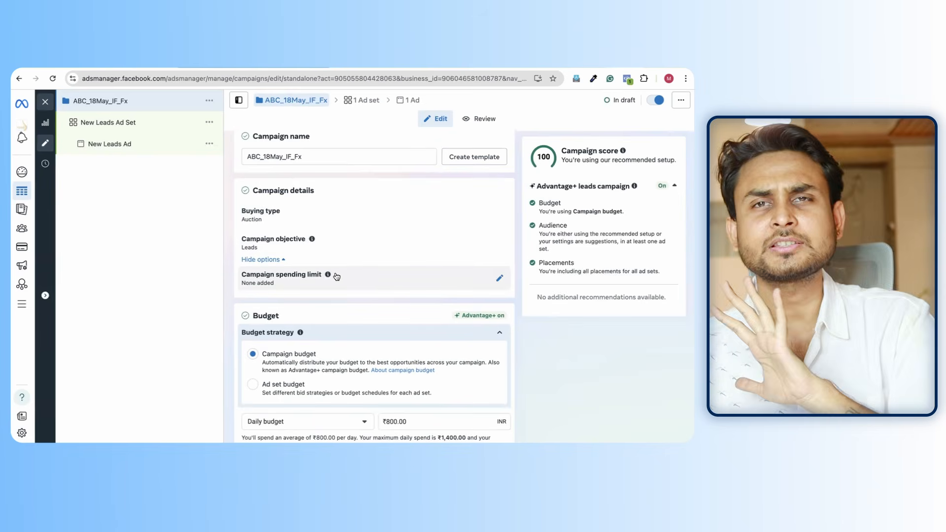
scroll(336, 276, "down", 3)
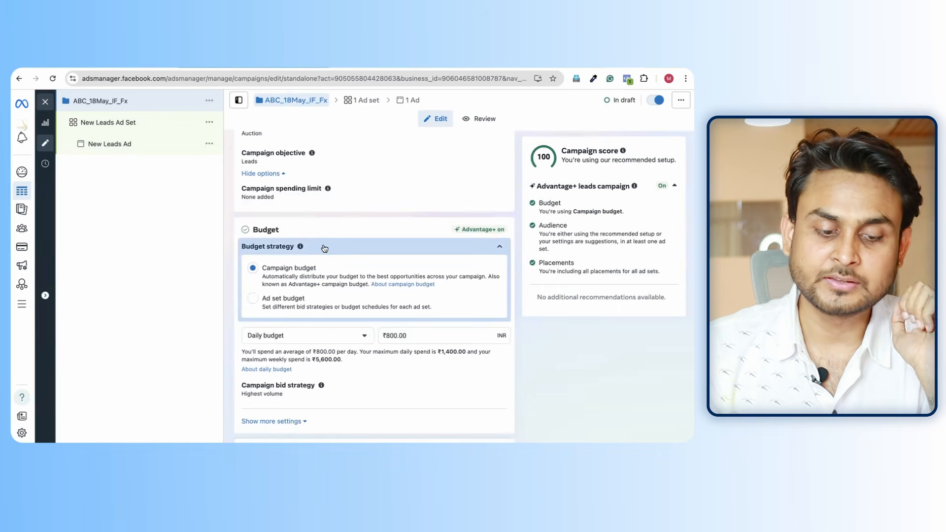
scroll(310, 249, "down", 1)
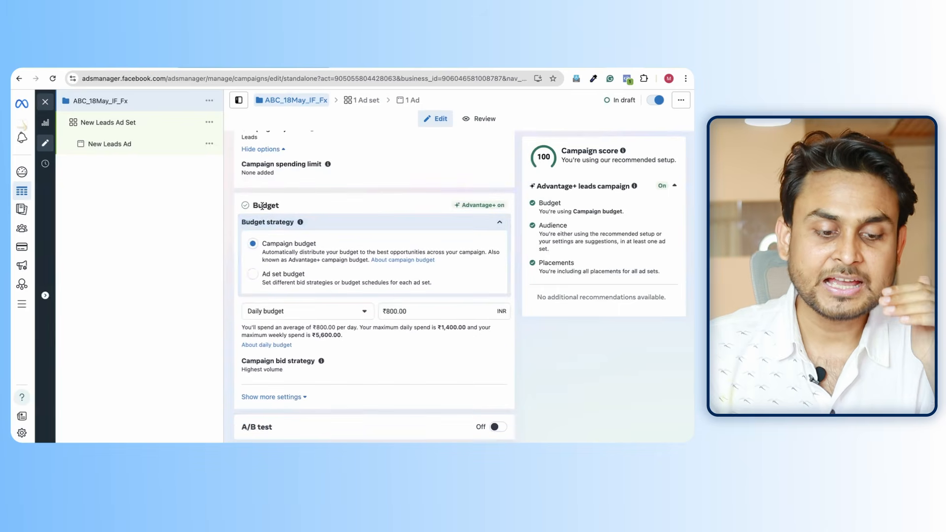
scroll(305, 256, "down", 1)
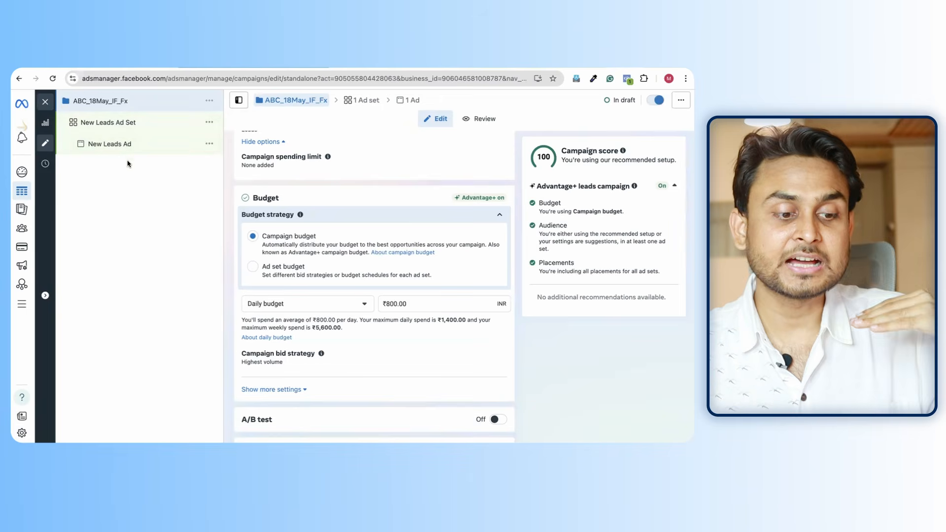
Duplicate the New Leads Ad Set once within the original campaign.
left_click(101, 126)
left_click(209, 123)
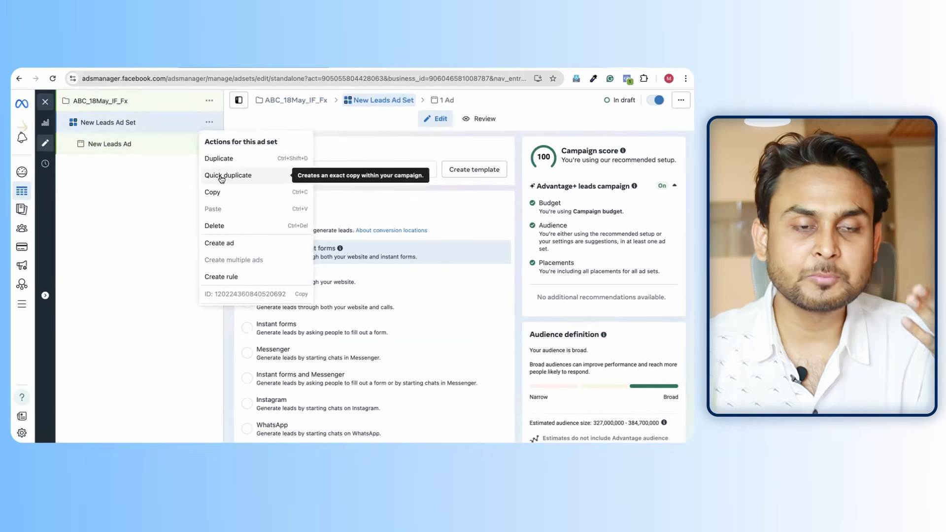
left_click(222, 159)
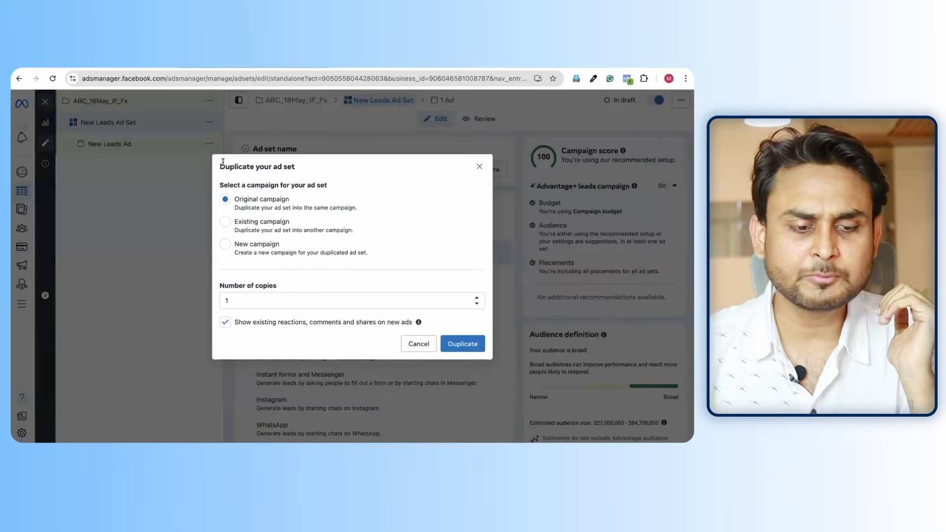
left_click(454, 342)
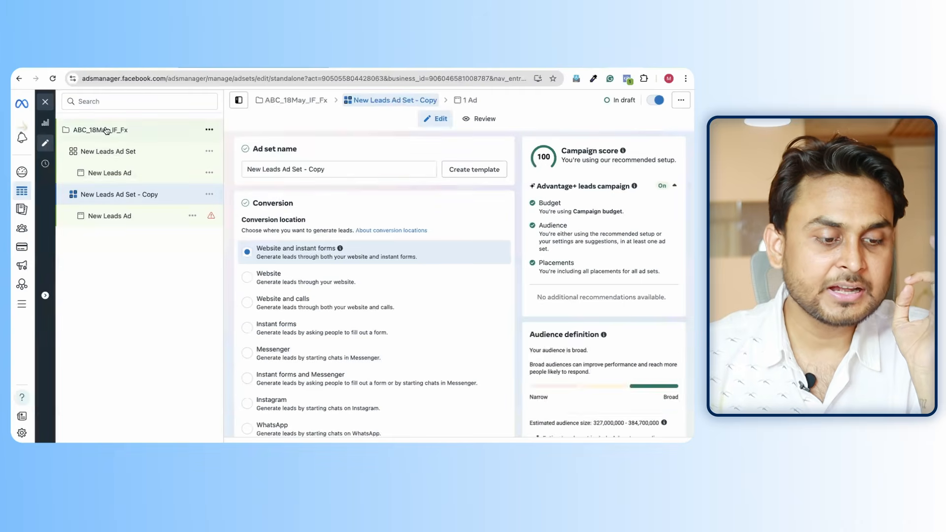
Set the daily budget of campaign ABC_18May_IF_Fx to ₹2,000 with the Campaign budget strategy.
left_click(106, 131)
left_click(120, 194)
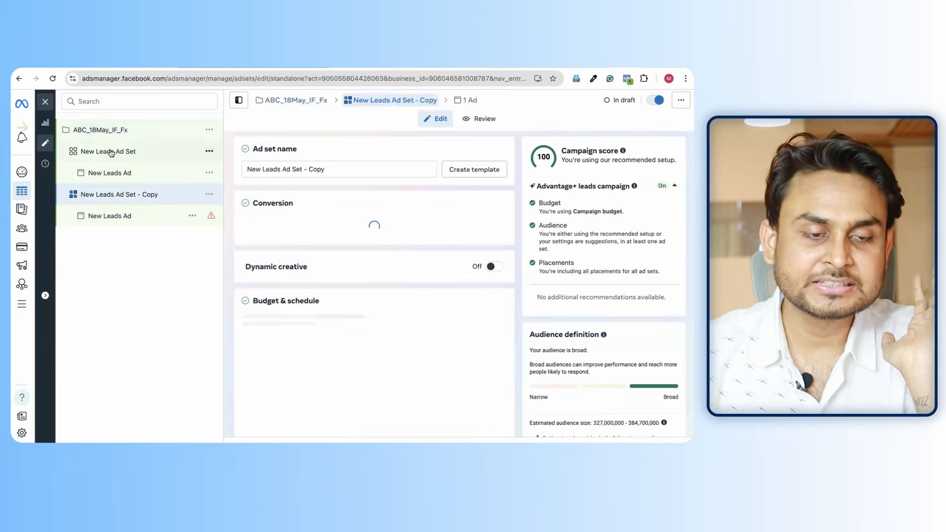
left_click(111, 153)
left_click(112, 131)
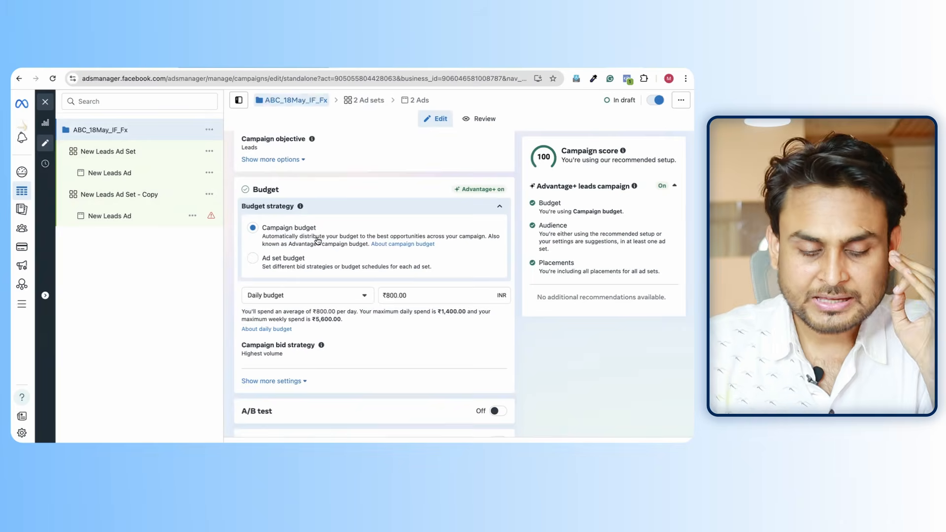
scroll(318, 241, "down", 1)
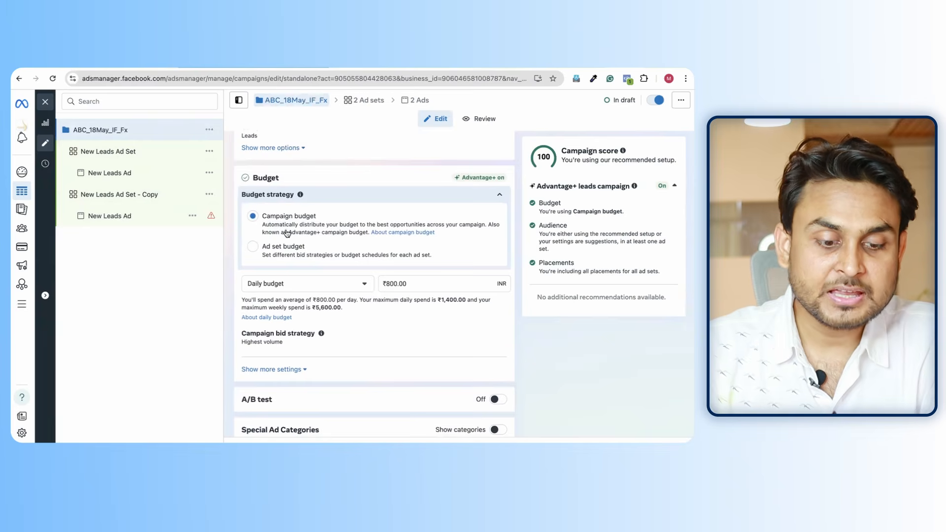
triple_click(385, 283)
type("2,0")
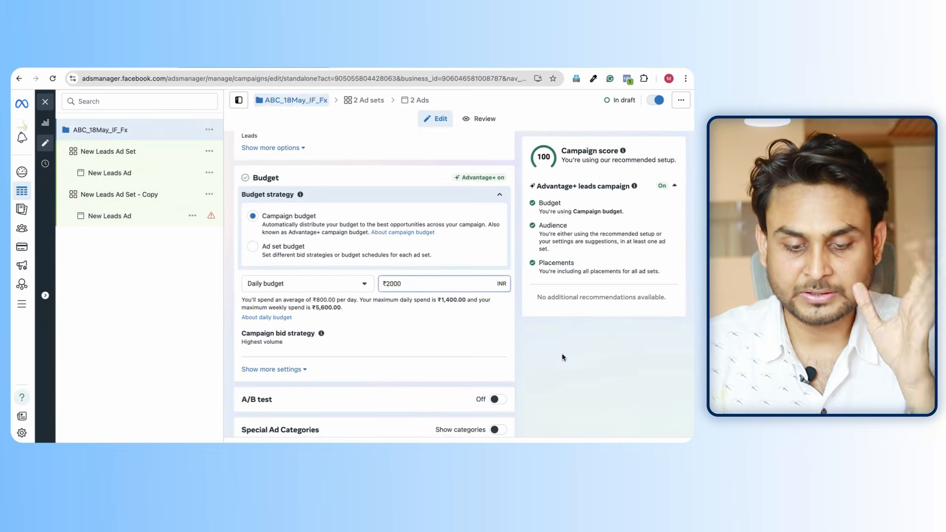
type("00")
left_click(563, 357)
Compare the original ad set with its copy and review the campaign's budget, A/B test and special ad category settings.
left_click(119, 152)
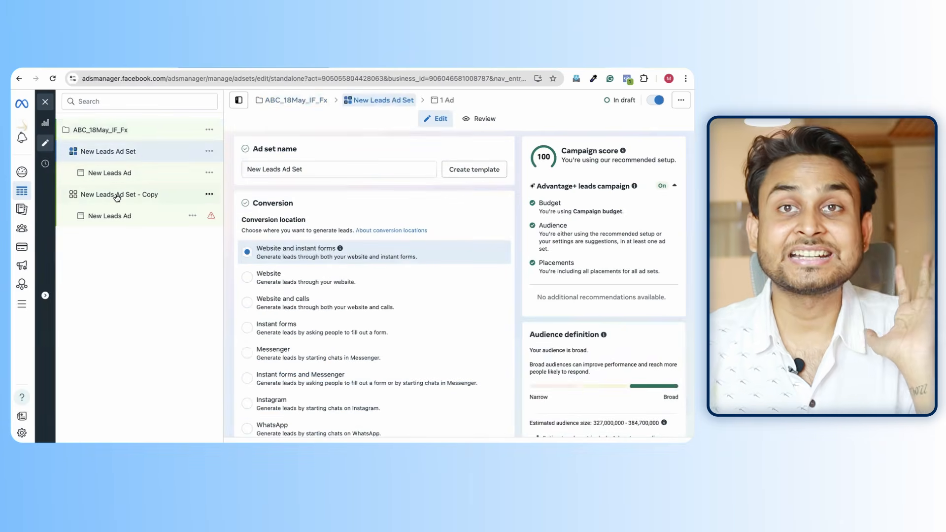
left_click(116, 198)
left_click(113, 150)
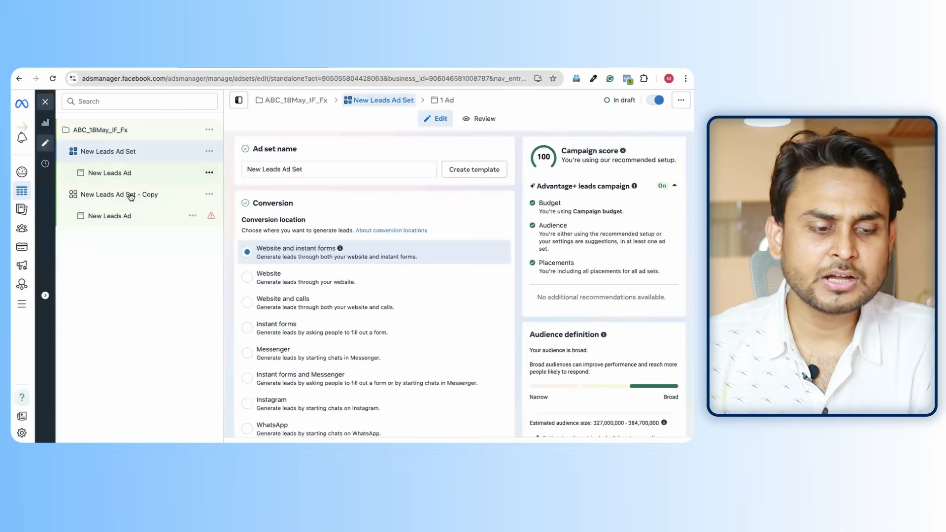
left_click(131, 197)
left_click(98, 130)
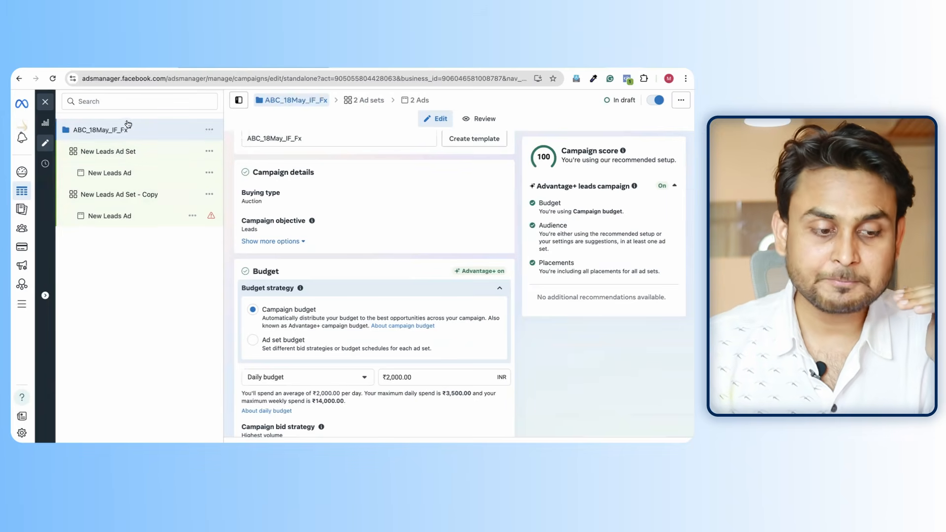
scroll(298, 202, "down", 2)
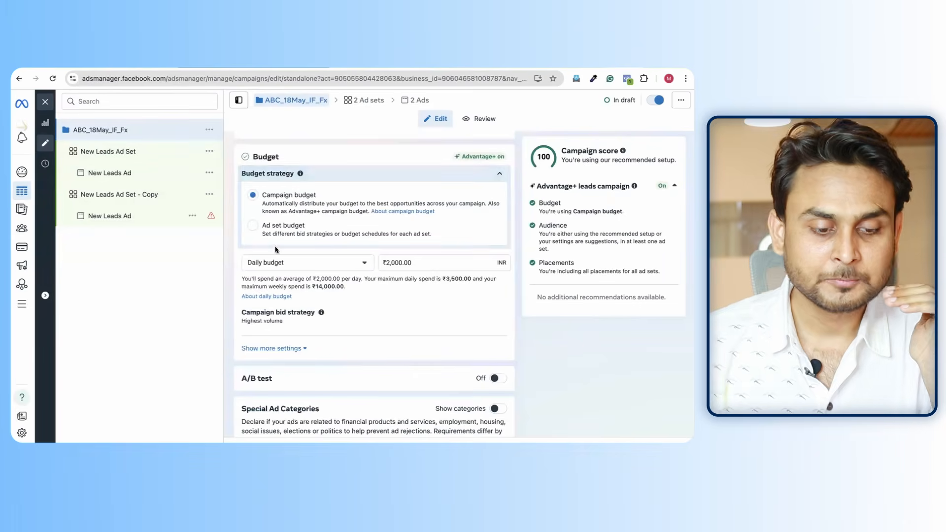
scroll(275, 250, "down", 1)
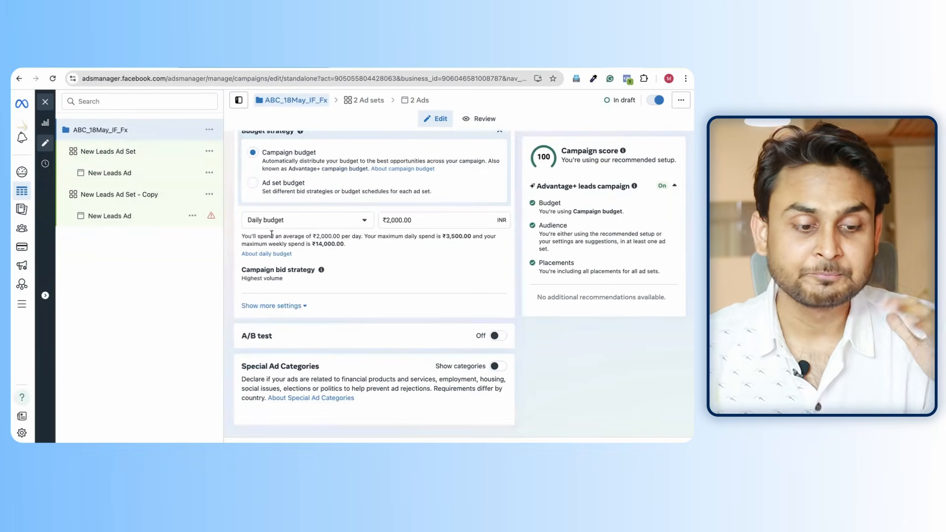
Switch the campaign's budget strategy to Ad set budget and set the New Leads Ad Set's daily budget to ₹1,000.
scroll(272, 234, "up", 4)
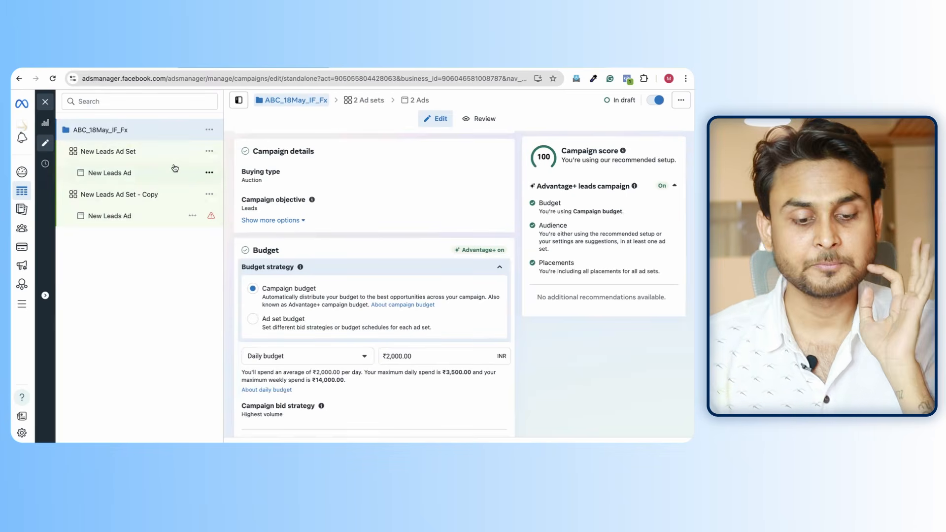
left_click(253, 320)
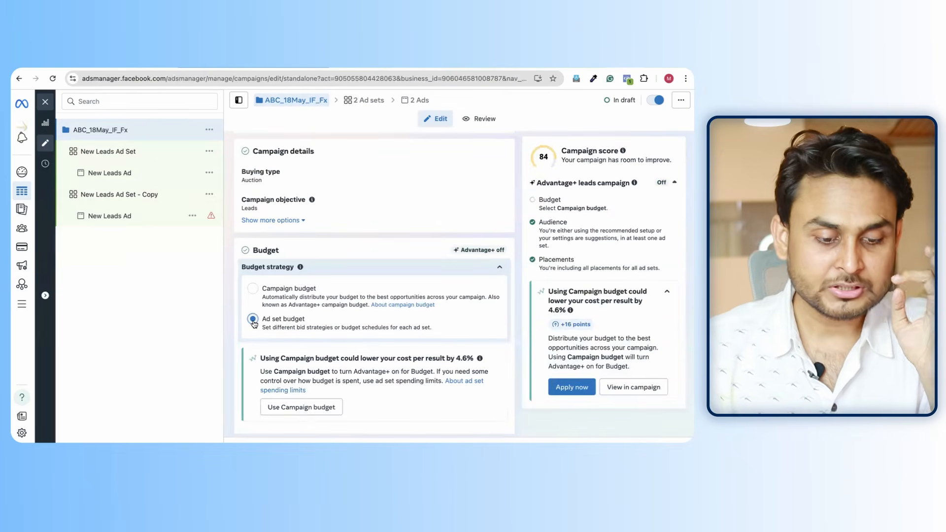
left_click(103, 155)
scroll(360, 332, "down", 10)
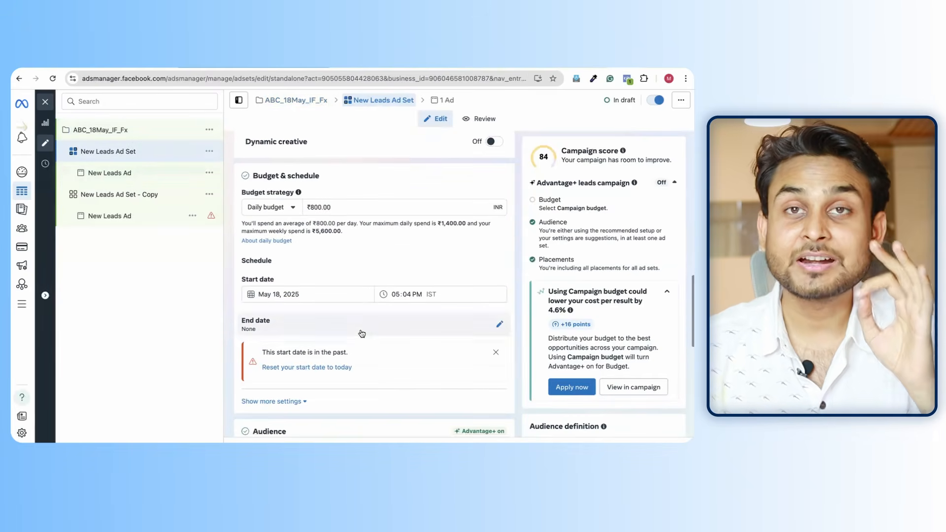
double_click(309, 206)
type("1")
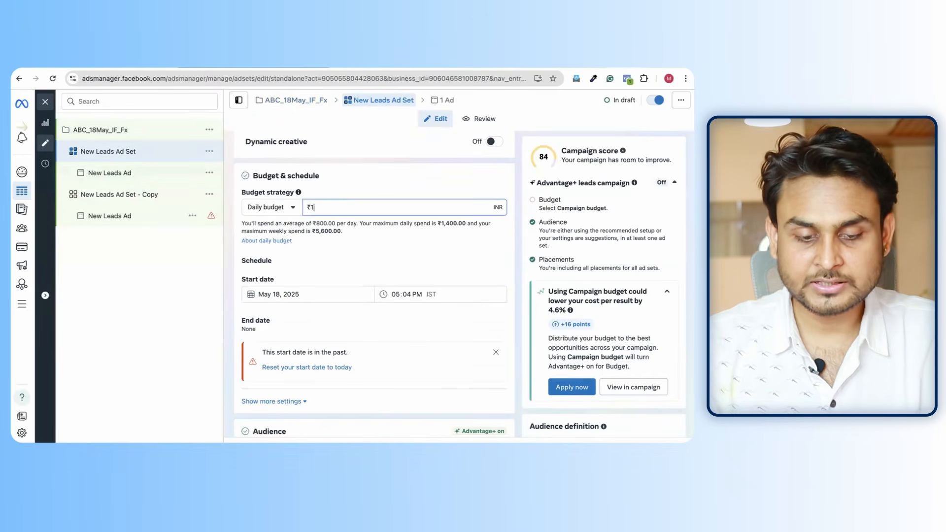
left_click(370, 187)
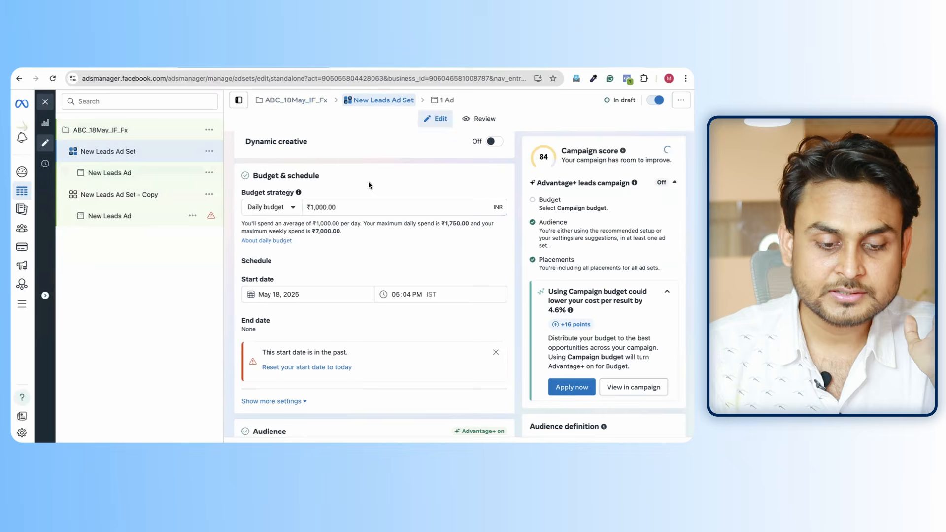
Set the daily budget of New Leads Ad Set - Copy to ₹861 and compare it with the original ad set's budget.
left_click(120, 193)
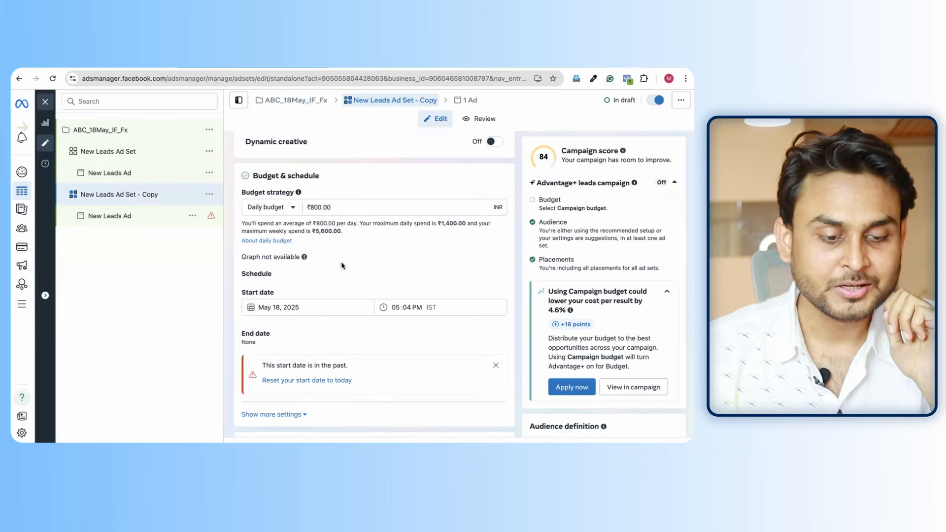
double_click(311, 208)
type("100")
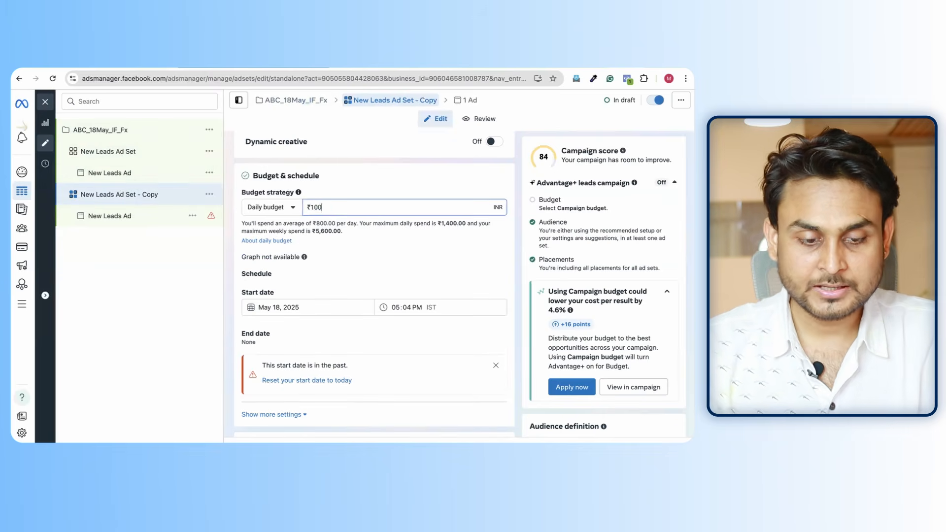
scroll(321, 171, "up", 5)
scroll(321, 171, "down", 5)
scroll(321, 170, "up", 10)
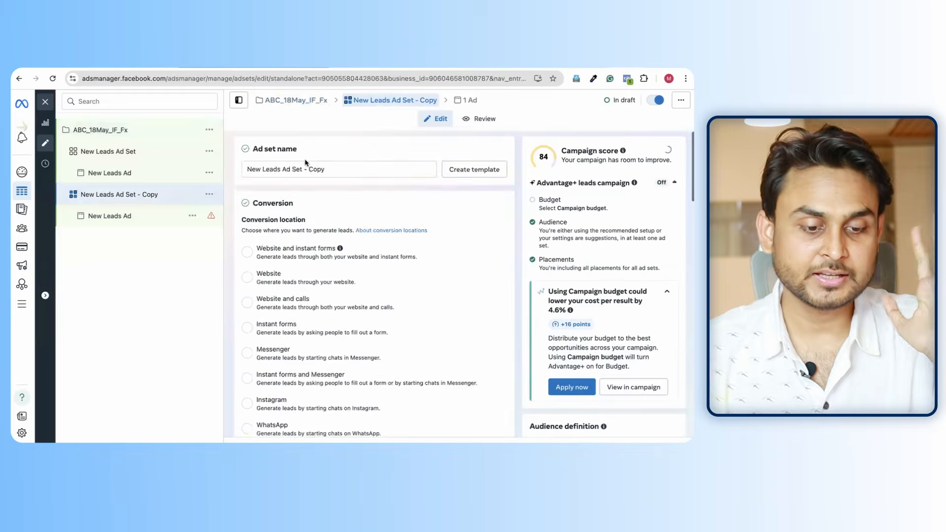
scroll(323, 266, "down", 8)
scroll(324, 266, "down", 5)
scroll(321, 261, "up", 8)
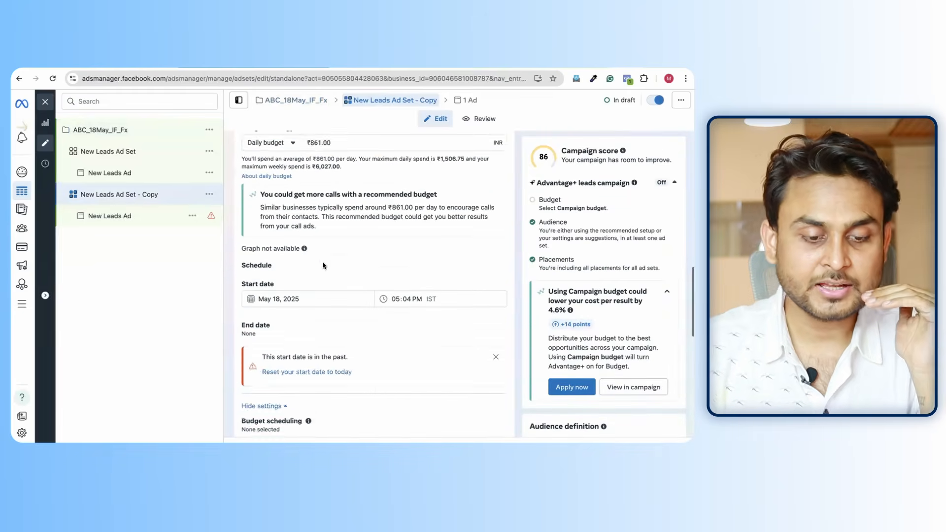
left_click(127, 149)
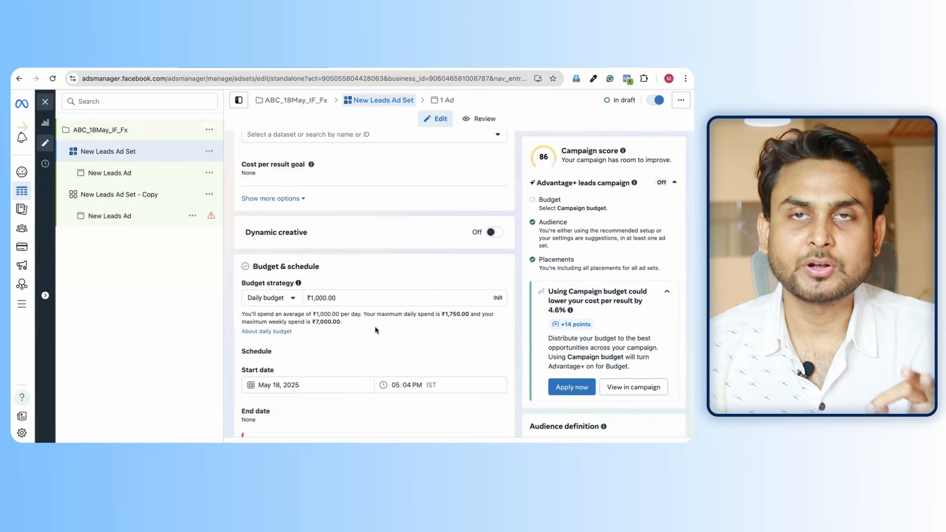
left_click(152, 195)
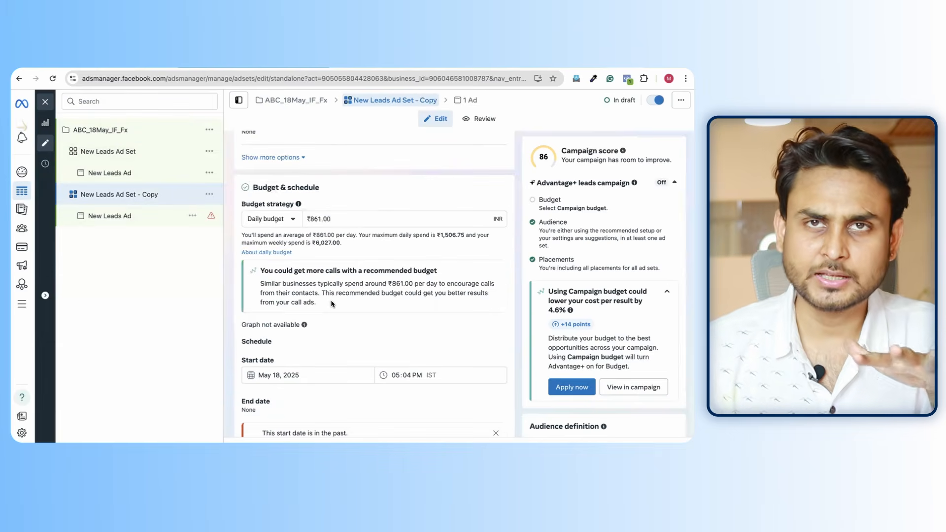
Duplicate the New Leads Ad in New Leads Ad Set once within the original campaign.
left_click(138, 175)
left_click(192, 175)
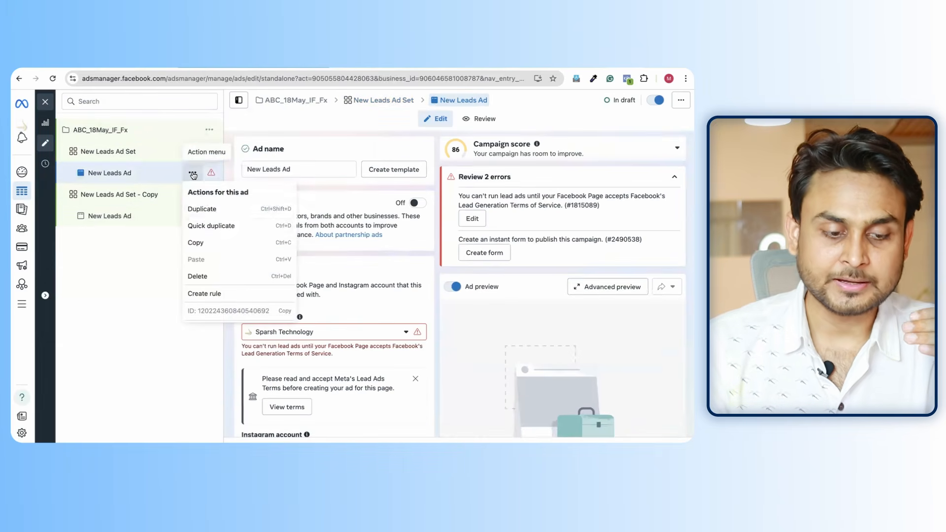
left_click(210, 212)
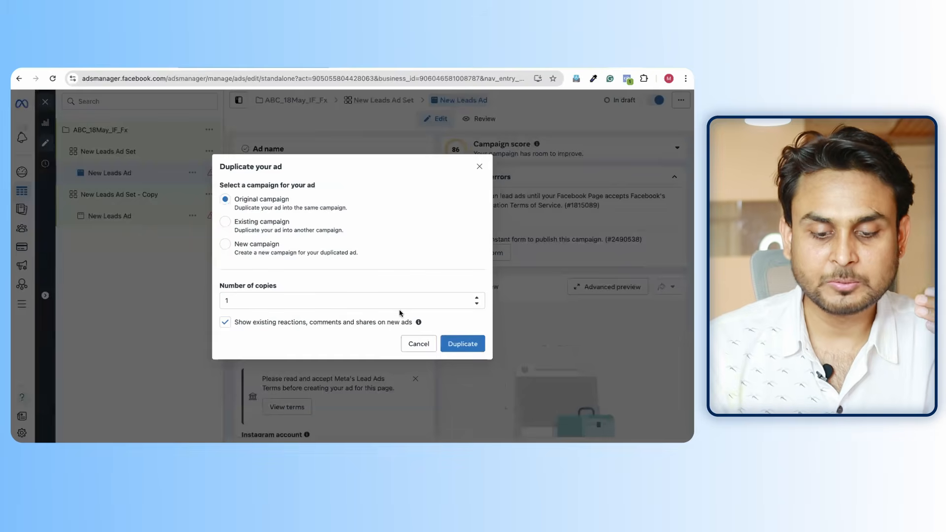
left_click(478, 345)
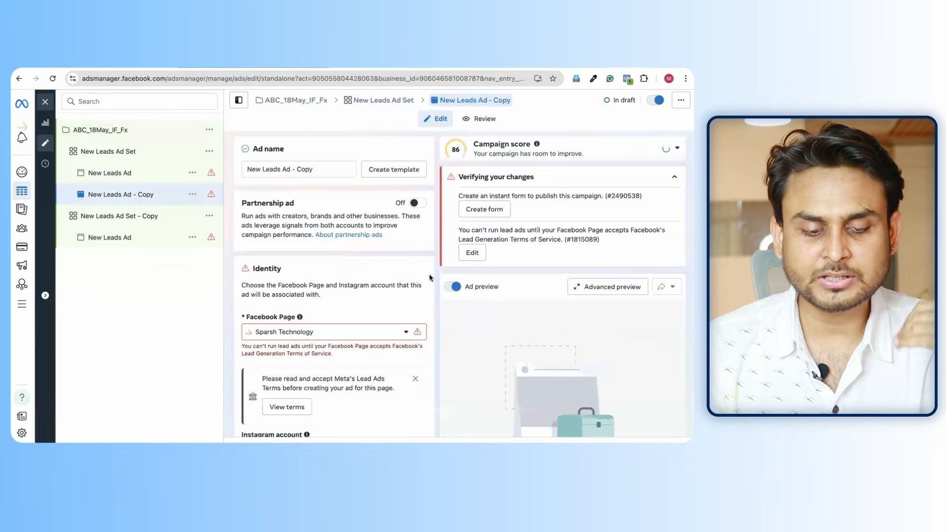
Duplicate the New Leads Ad in New Leads Ad Set - Copy once within the original campaign.
left_click(140, 241)
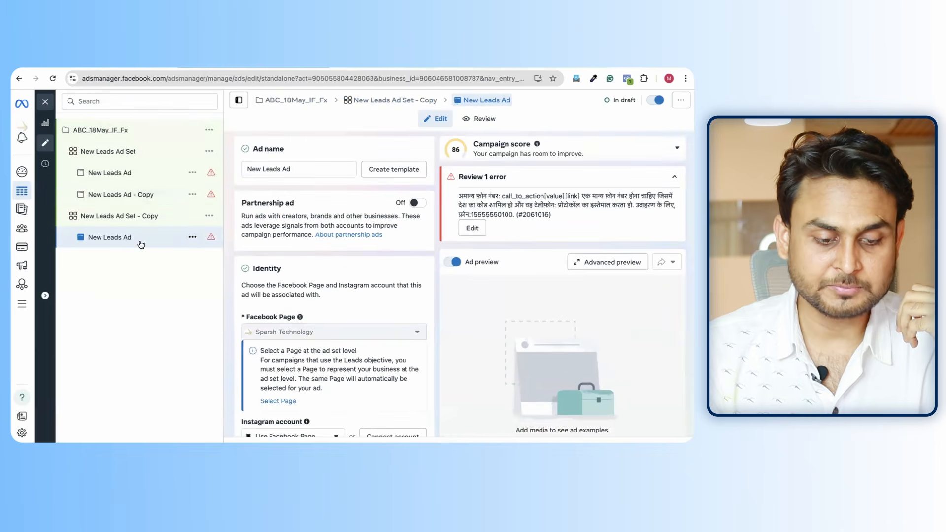
left_click(192, 237)
left_click(220, 277)
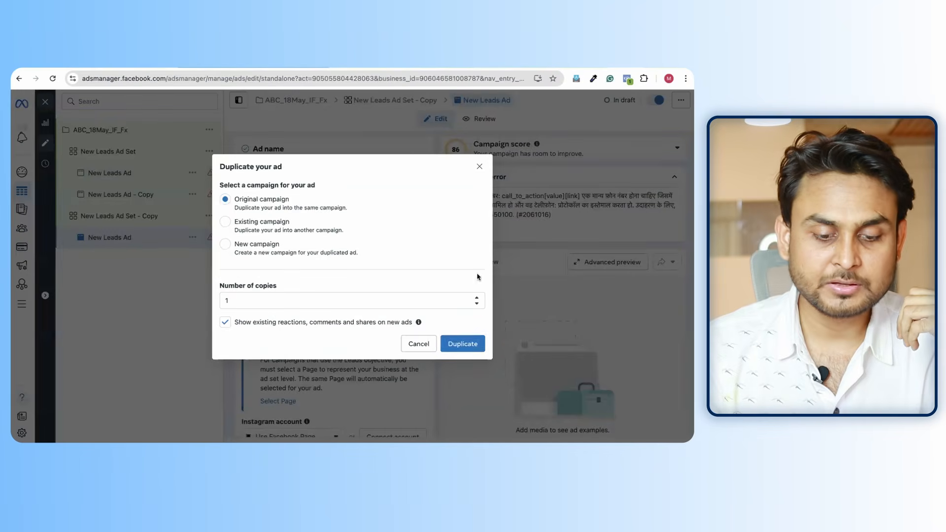
left_click(465, 341)
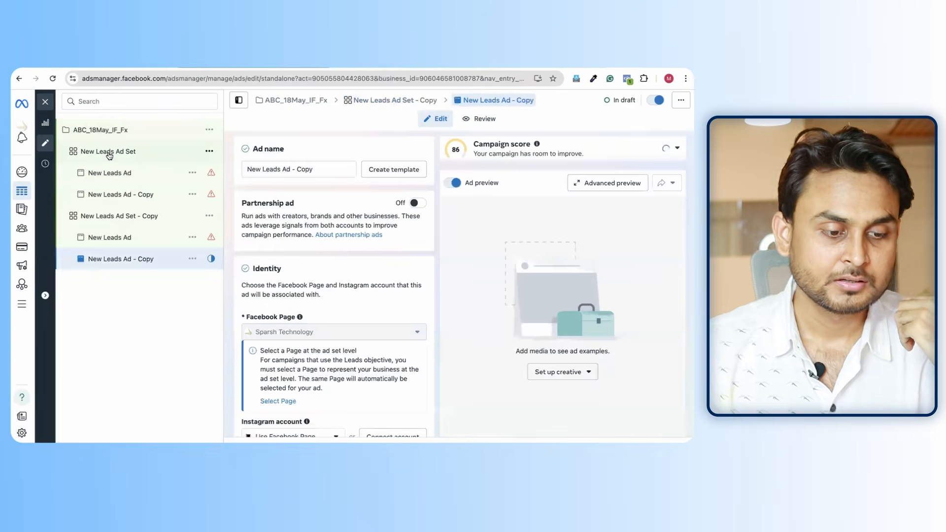
Examine both ad sets and compare the original and duplicated ads in New Leads Ad Set - Copy.
left_click(109, 153)
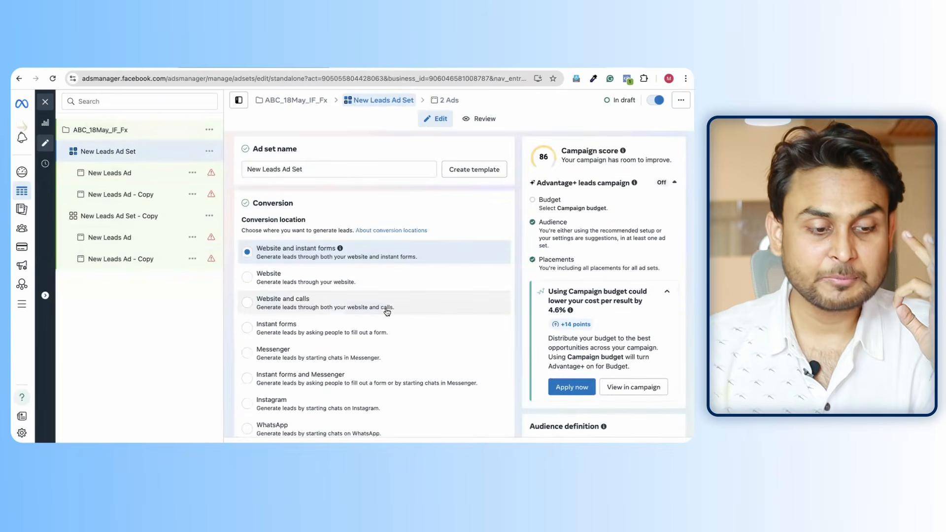
scroll(387, 311, "down", 10)
left_click(123, 216)
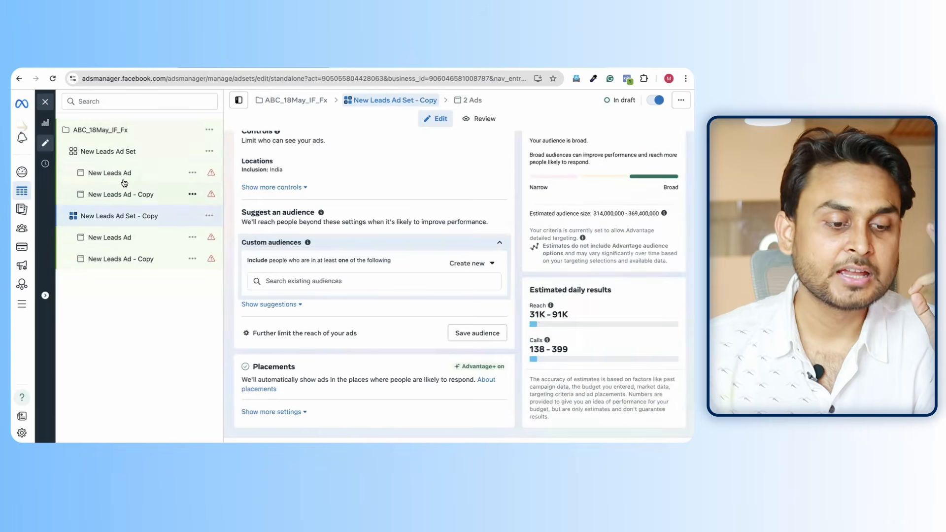
left_click(124, 183)
left_click(116, 238)
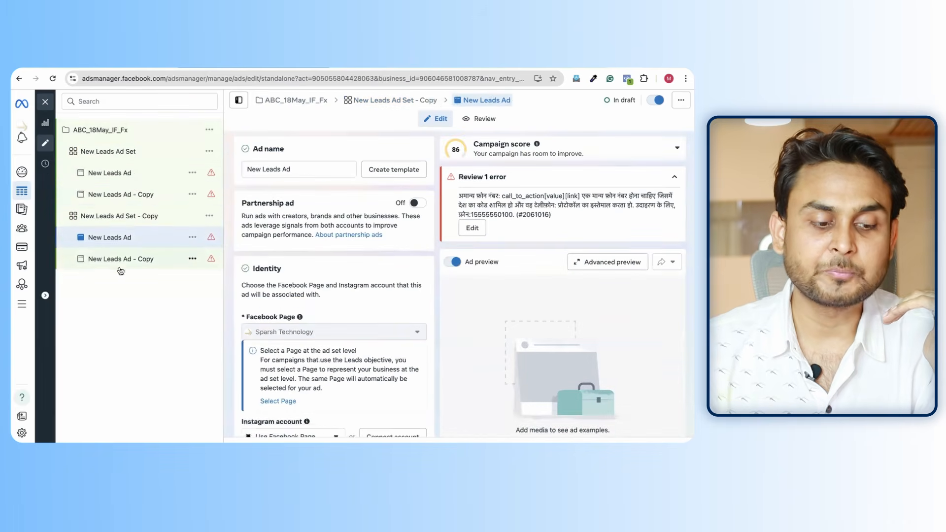
left_click(125, 266)
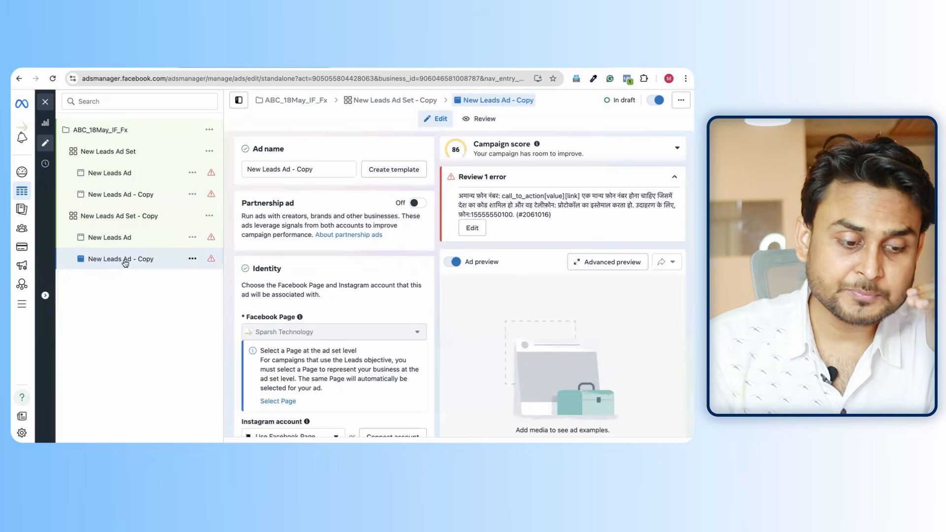
left_click(122, 236)
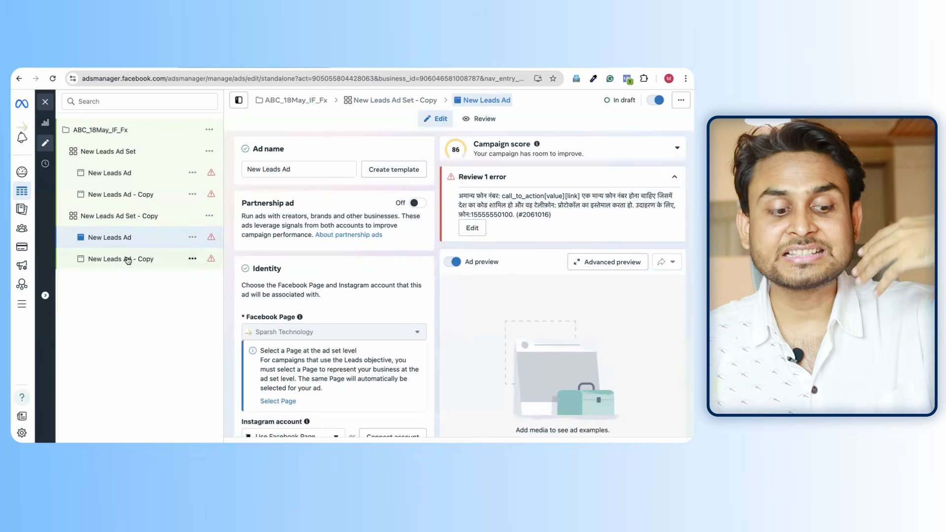
left_click(127, 260)
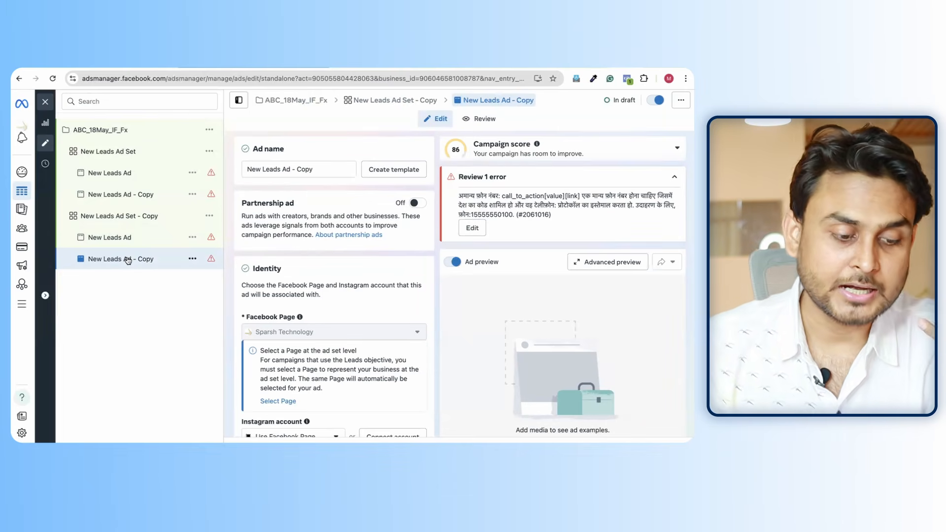
left_click(120, 237)
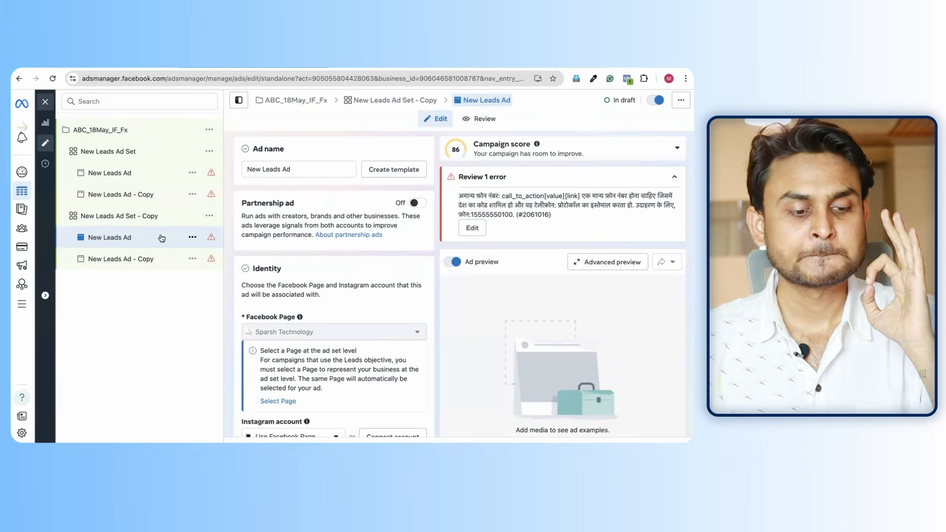
left_click(143, 216)
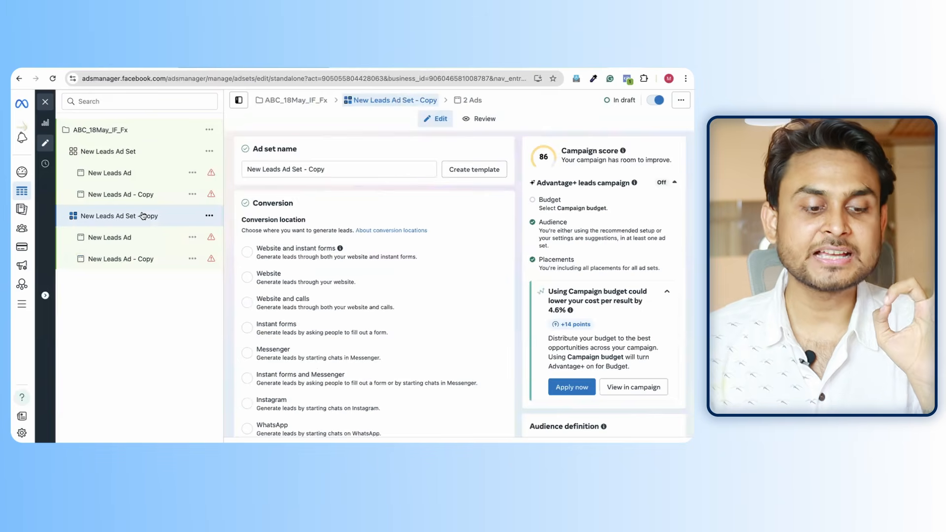
left_click(130, 150)
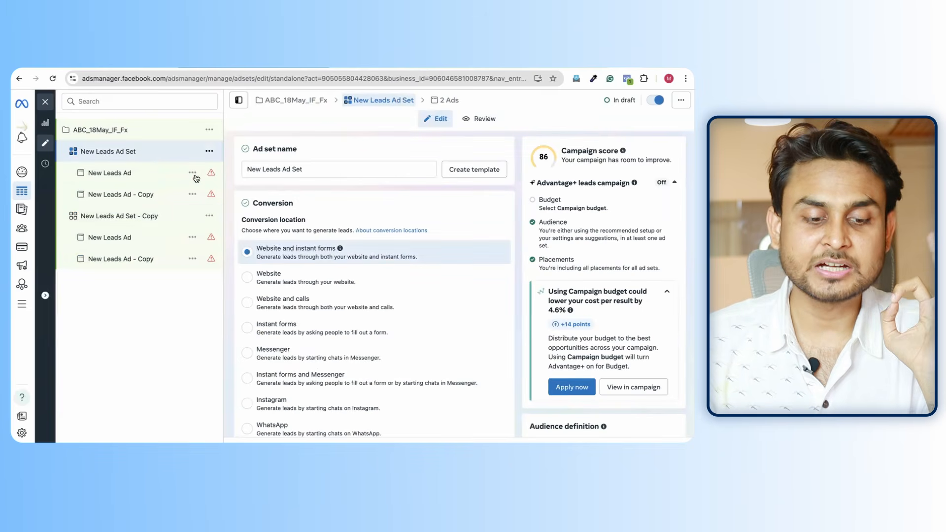
scroll(374, 298, "down", 10)
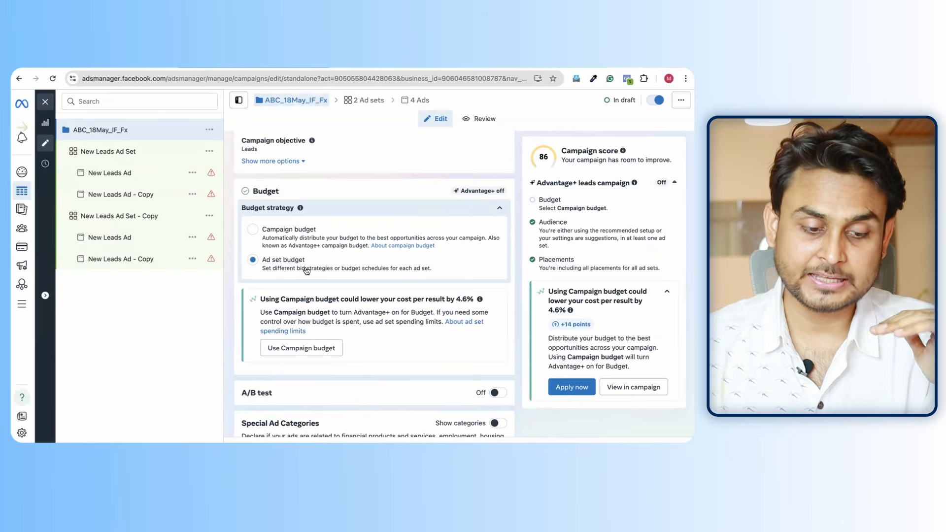
Review the budget strategy options of campaign ABC_18May_IF_Fx and switch it back to Campaign budget.
scroll(305, 267, "down", 1)
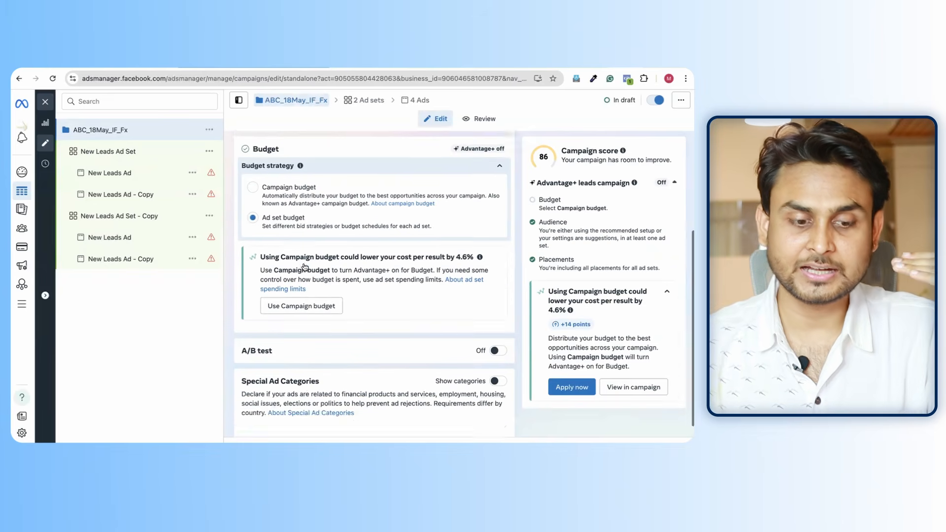
scroll(304, 268, "down", 1)
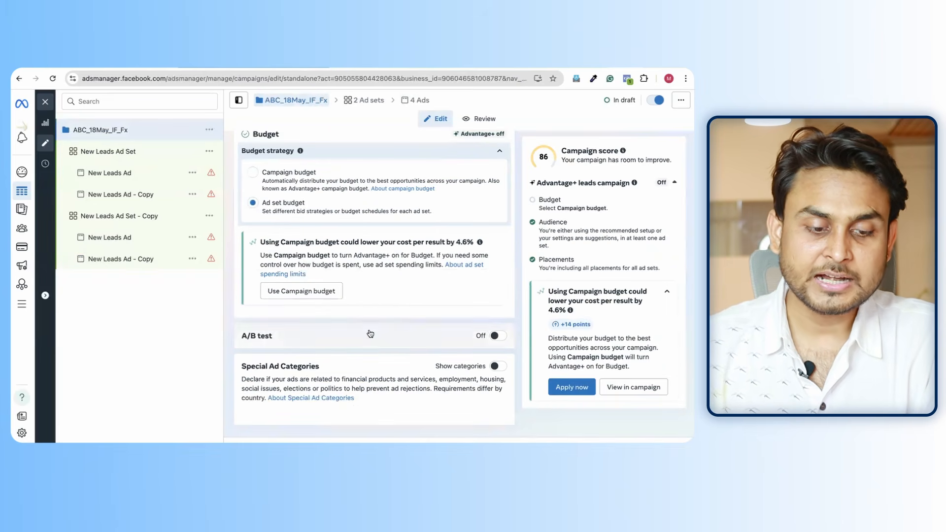
scroll(371, 334, "up", 3)
scroll(371, 334, "down", 2)
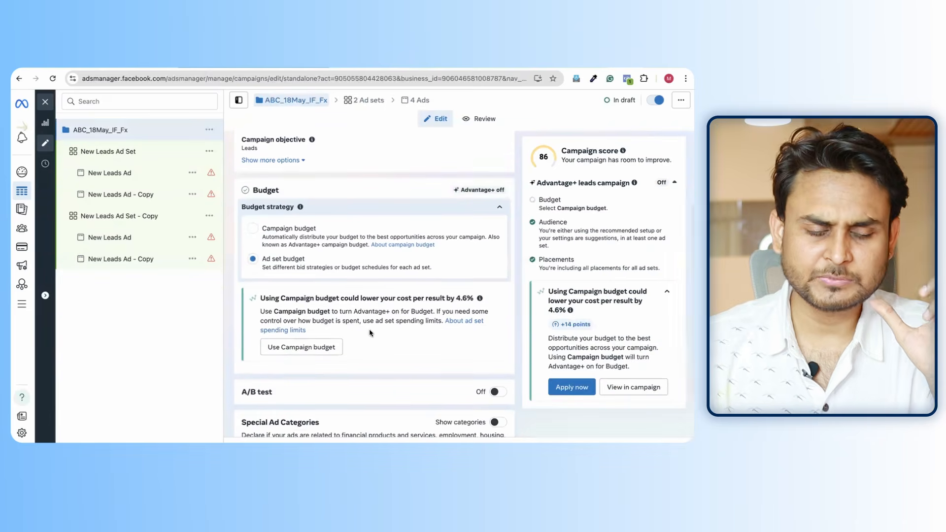
scroll(370, 334, "down", 1)
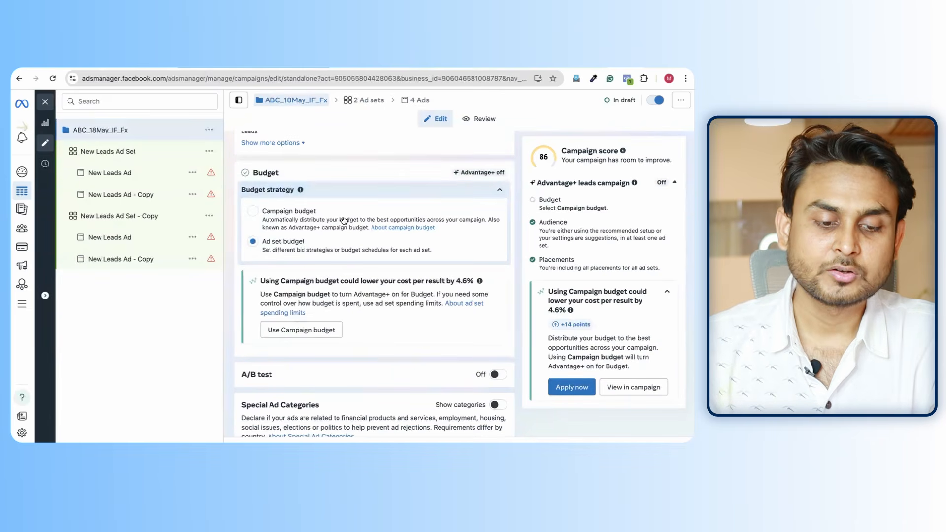
left_click(122, 151)
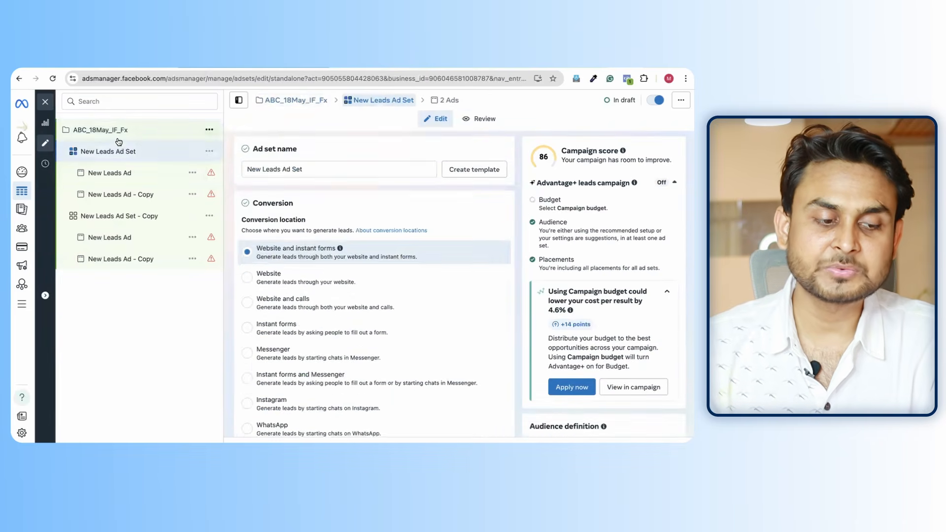
left_click(118, 130)
scroll(313, 312, "down", 2)
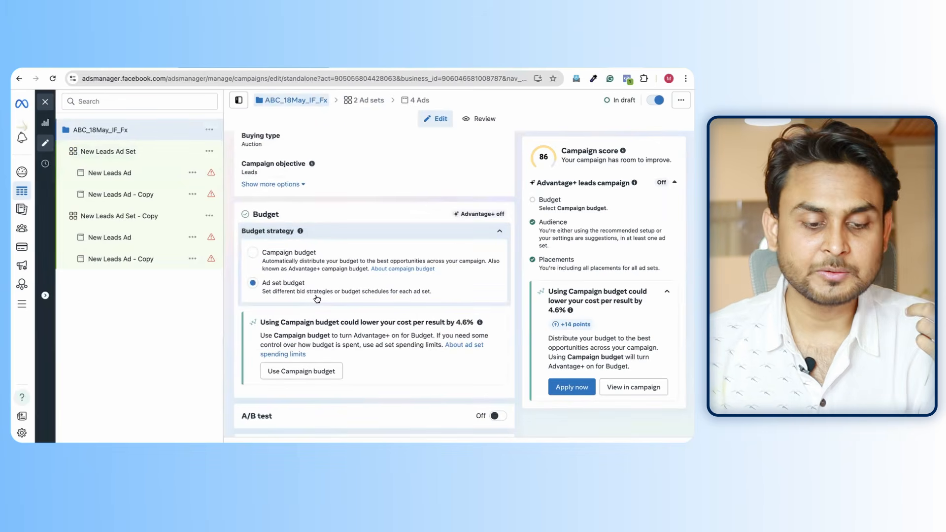
scroll(290, 296, "down", 1)
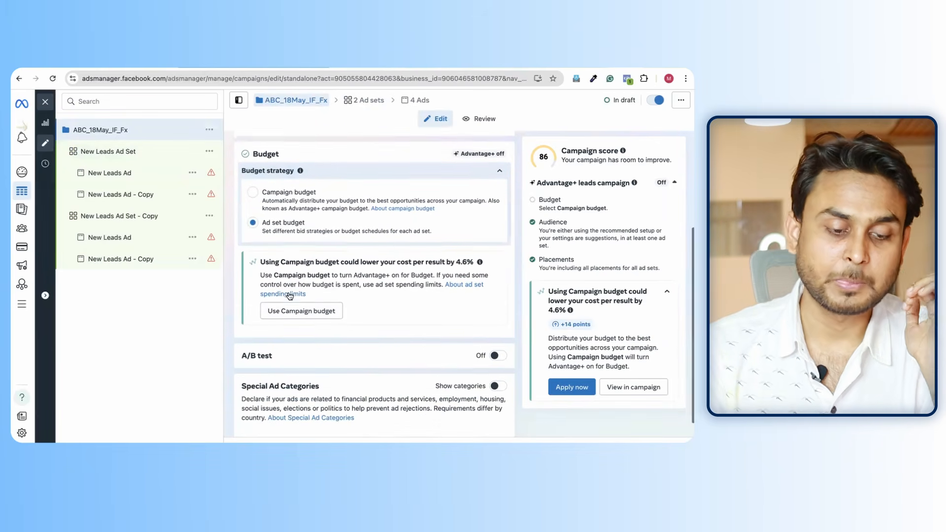
left_click(257, 195)
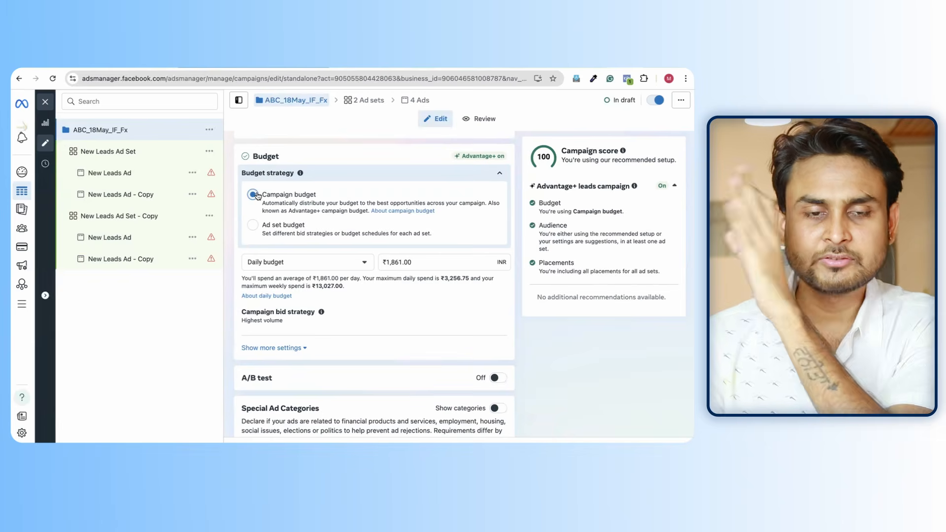
Set the campaign's daily budget to ₹3,000 and check the resulting maximum weekly spend.
scroll(257, 195, "down", 1)
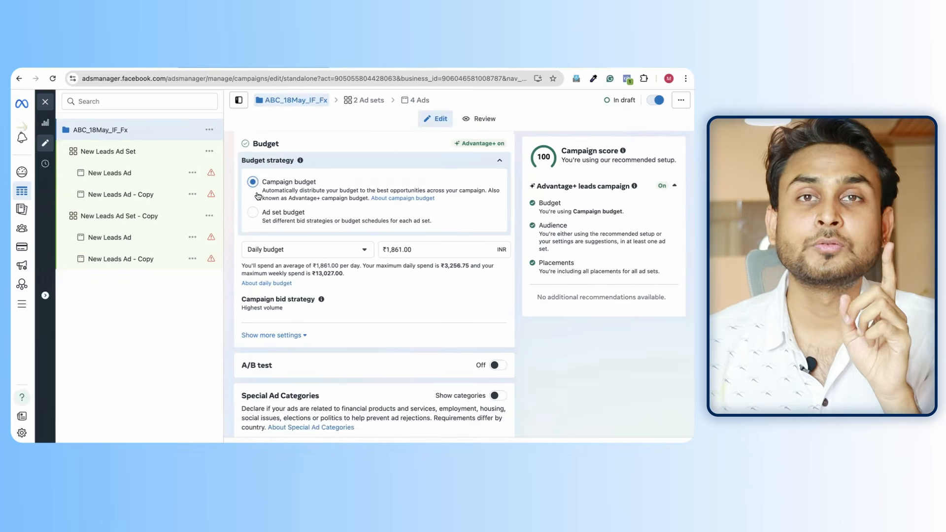
scroll(257, 196, "up", 1)
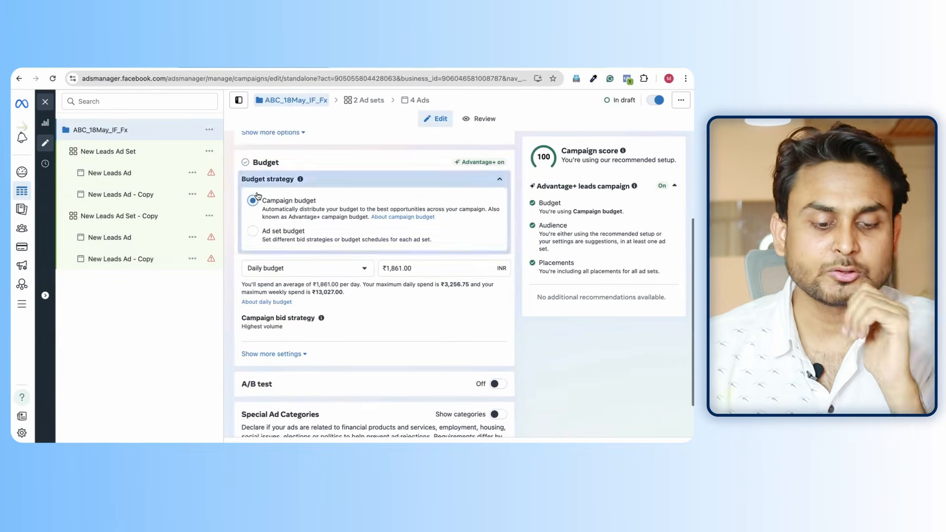
scroll(321, 194, "down", 1)
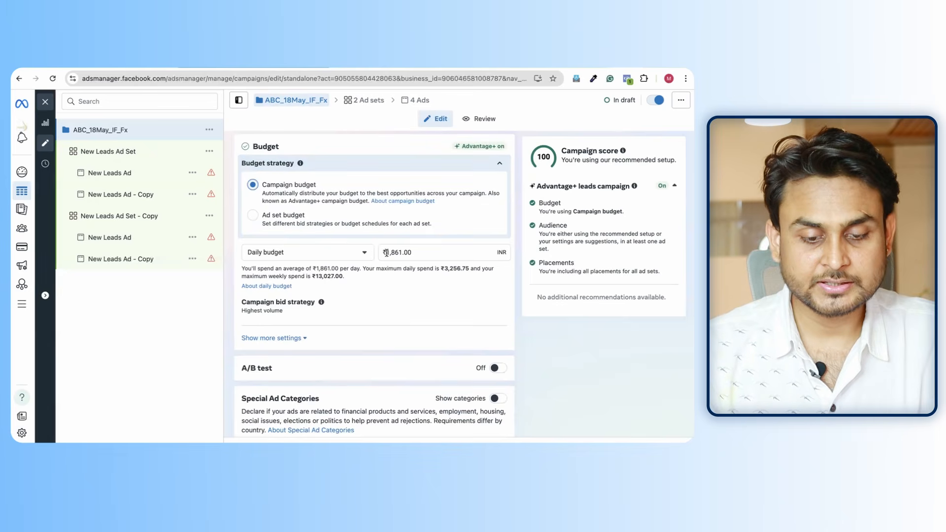
left_click_drag(386, 252, 461, 248)
type("3000")
left_click(526, 339)
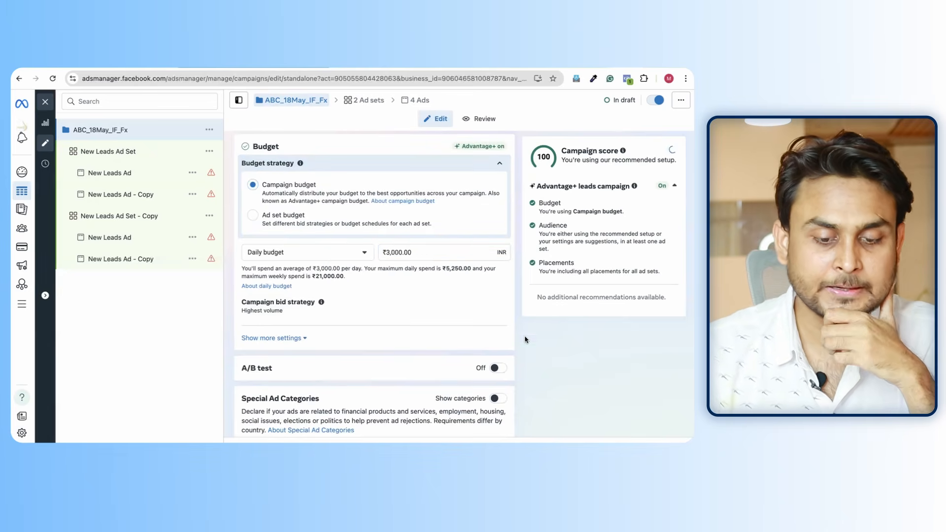
scroll(322, 261, "down", 1)
scroll(321, 261, "down", 1)
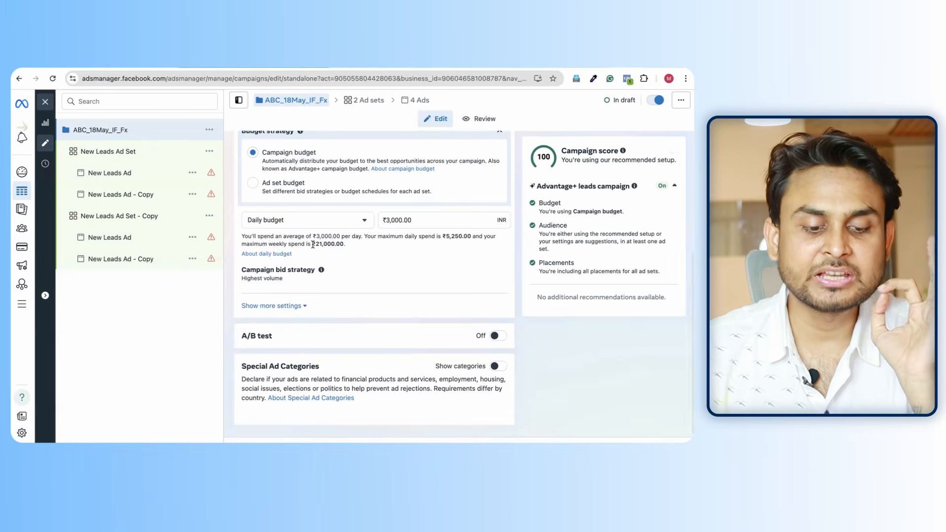
left_click_drag(314, 244, 356, 247)
left_click(560, 333)
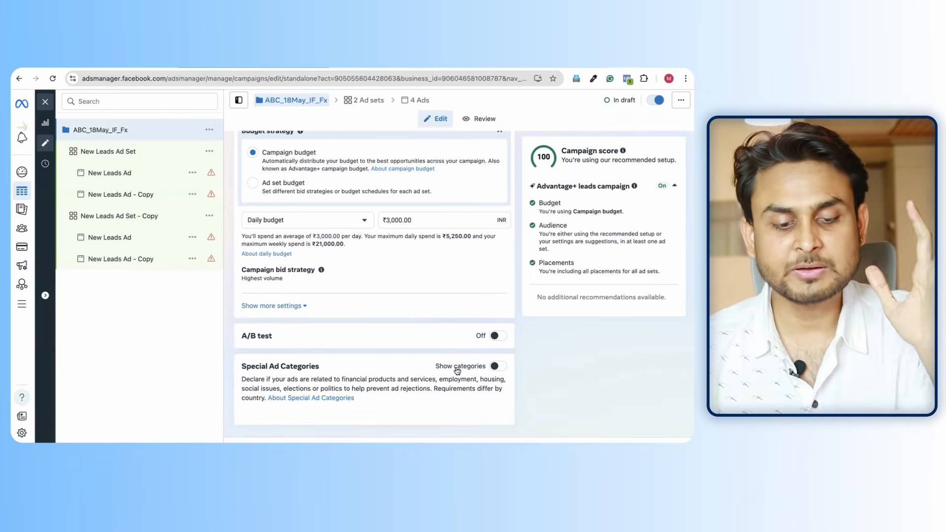
Examine the campaign's objective options and budget section, along with the settings of New Leads Ad Set.
scroll(327, 315, "up", 4)
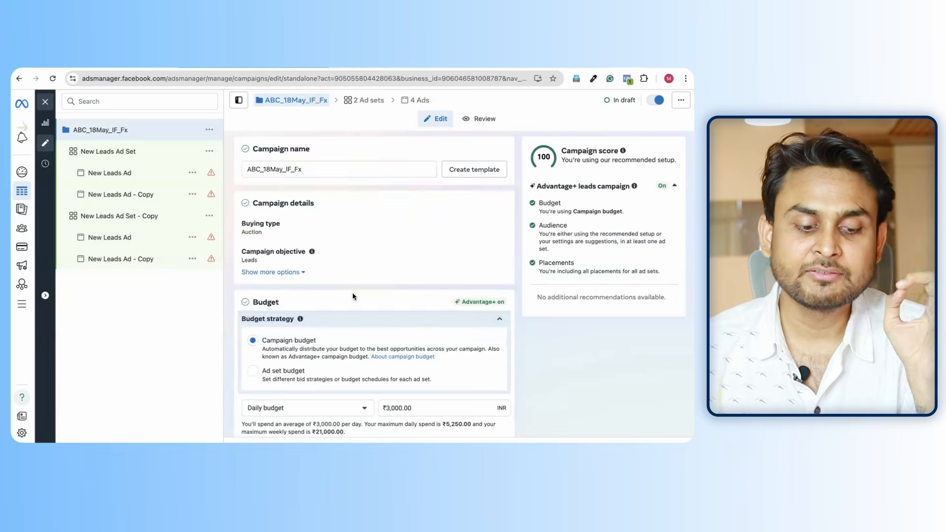
scroll(353, 296, "down", 1)
scroll(353, 296, "up", 1)
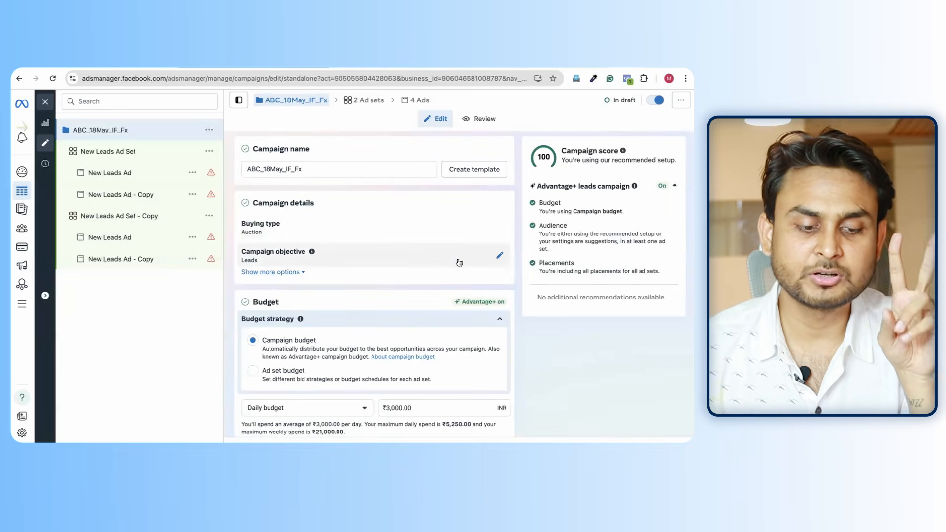
left_click(498, 255)
scroll(391, 274, "down", 4)
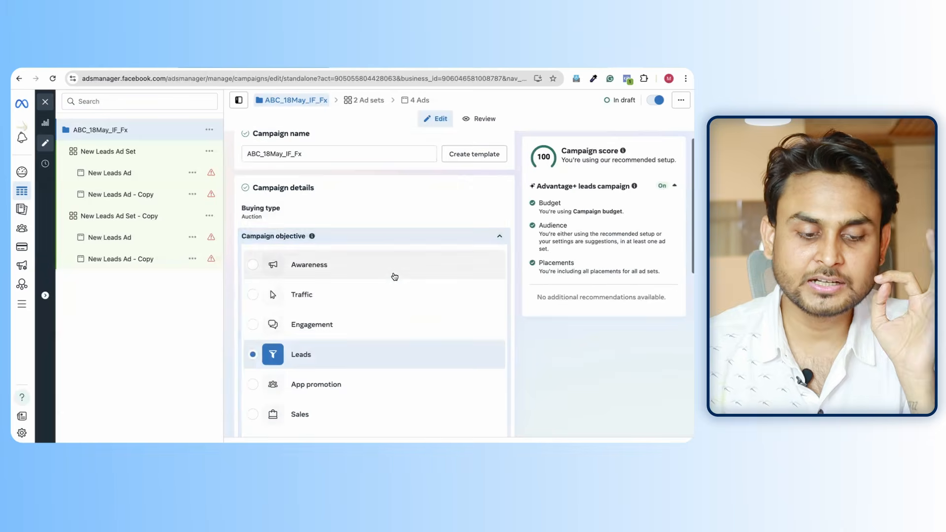
scroll(339, 337, "down", 1)
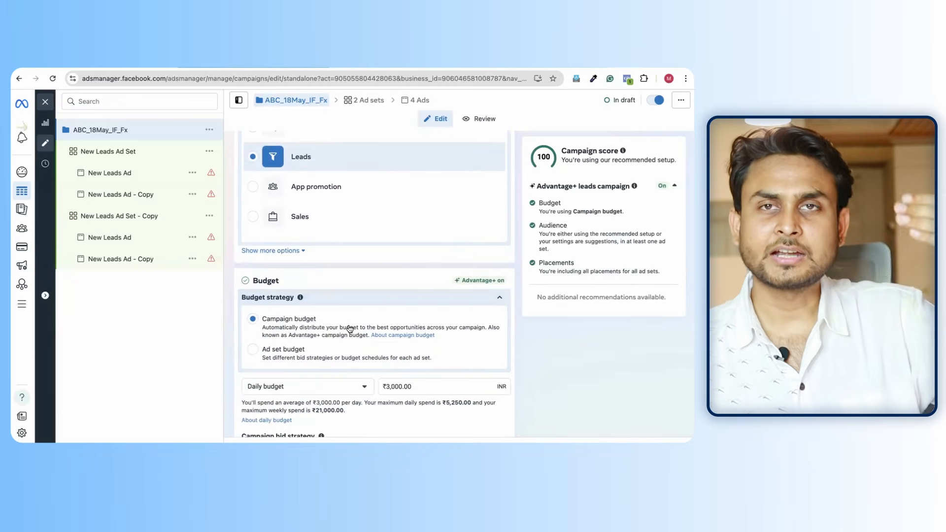
scroll(349, 322, "down", 2)
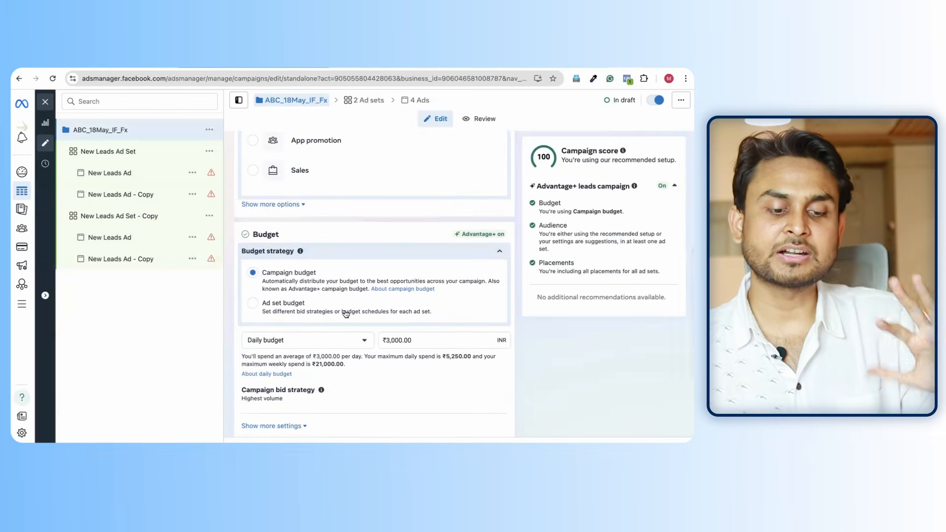
scroll(345, 313, "down", 5)
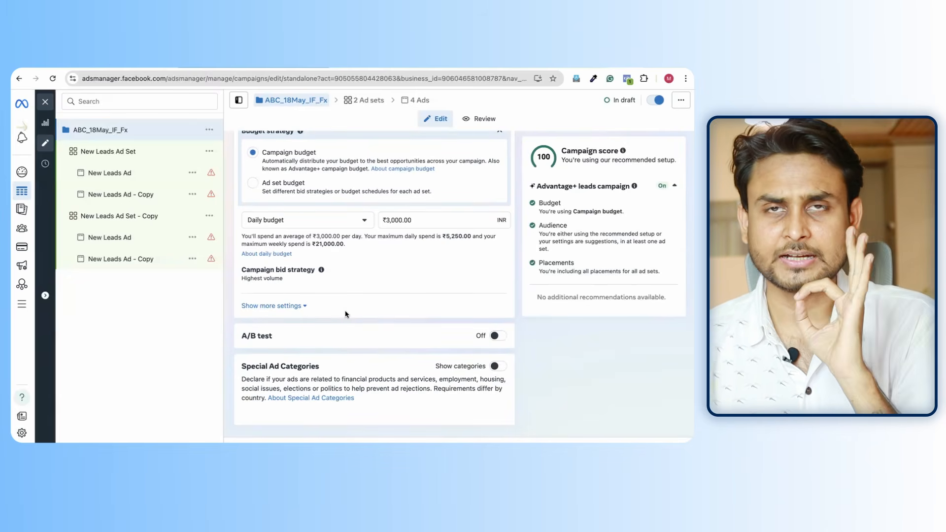
scroll(345, 314, "up", 8)
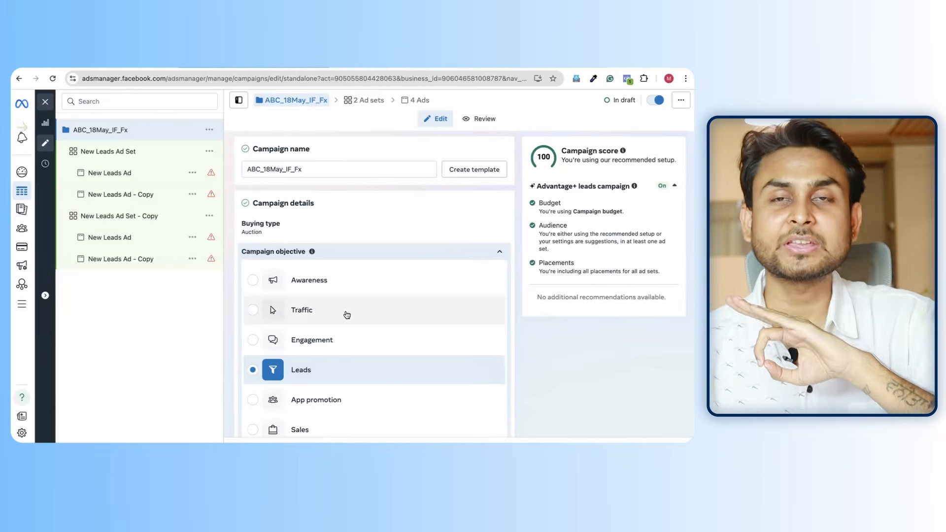
left_click(109, 151)
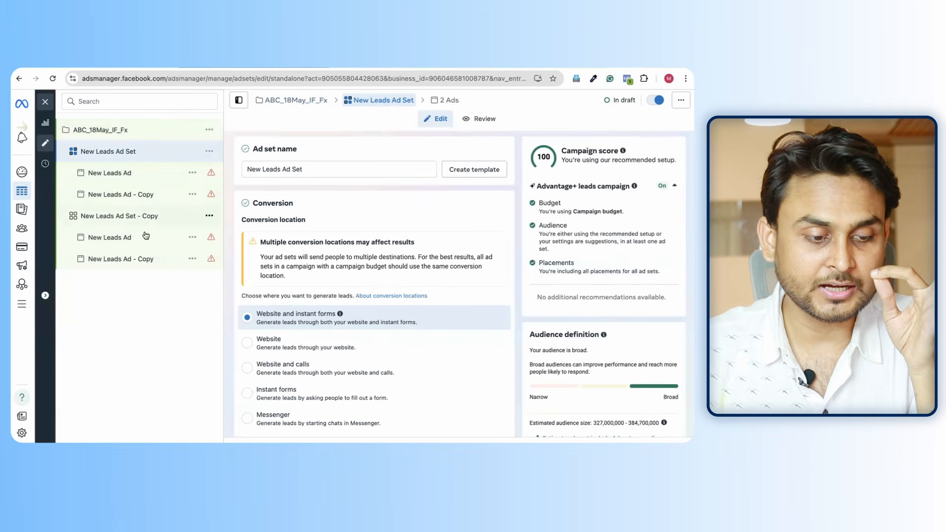
scroll(347, 237, "down", 6)
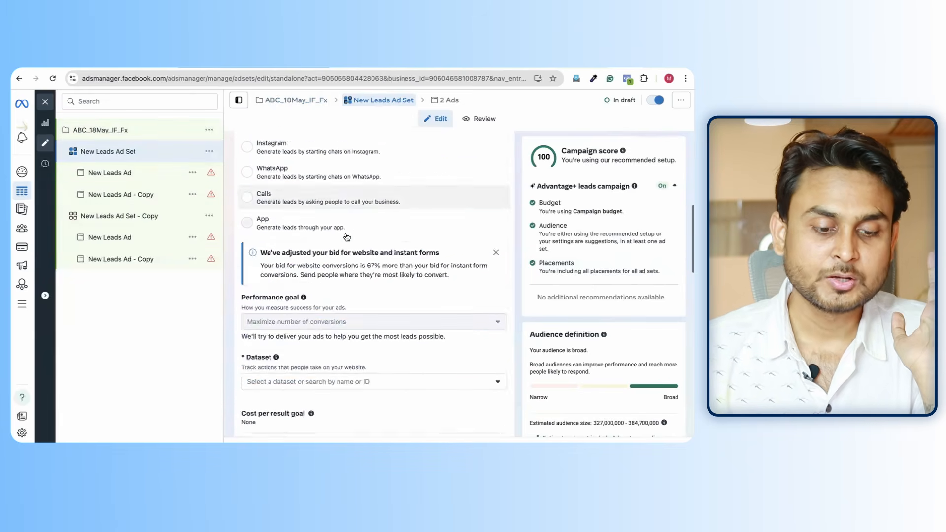
scroll(347, 237, "up", 2)
scroll(347, 238, "down", 10)
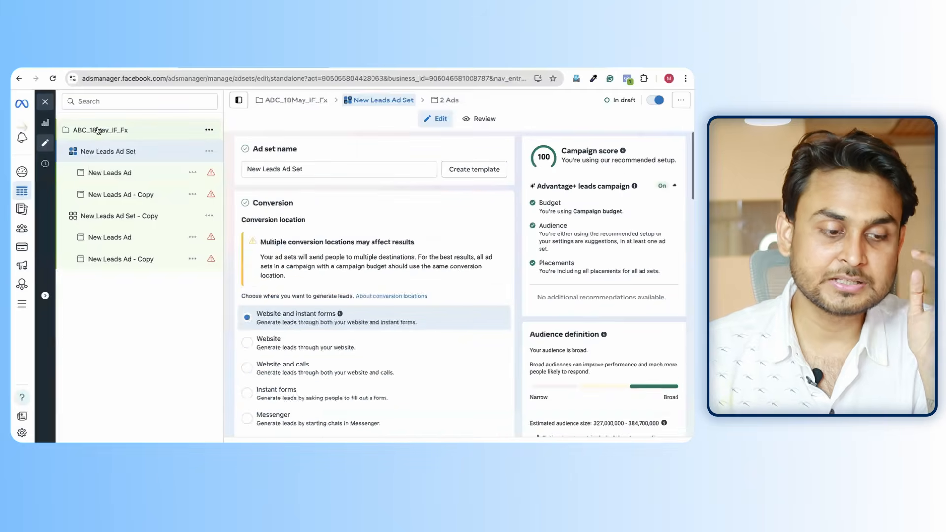
Switch campaign ABC_18May_IF_Fx to Ad set budget and view the budget sections of New Leads Ad Set and New Leads Ad Set - Copy.
left_click(98, 131)
scroll(449, 338, "down", 3)
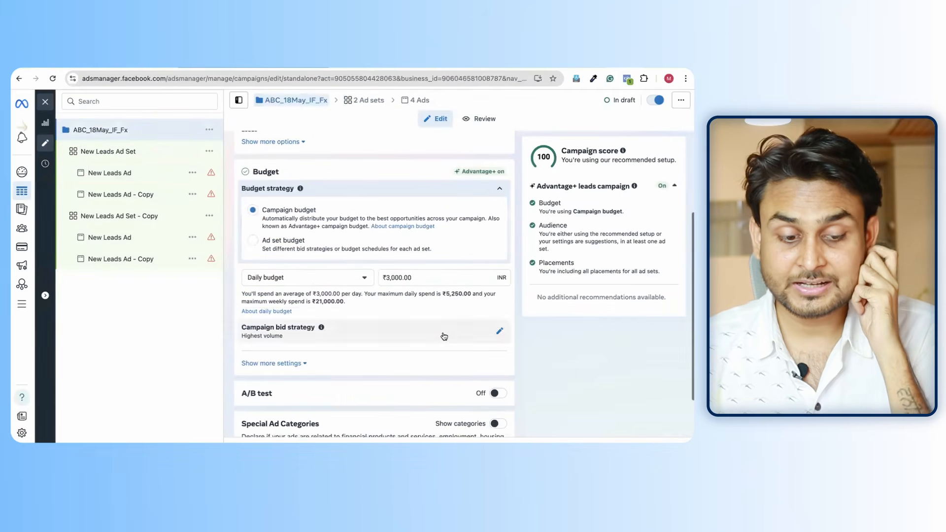
left_click(254, 242)
left_click(107, 152)
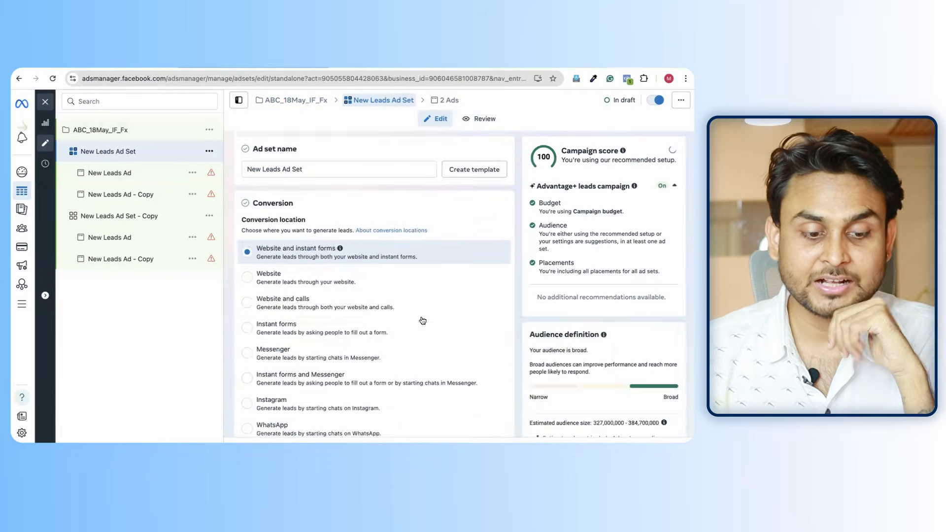
scroll(423, 321, "down", 10)
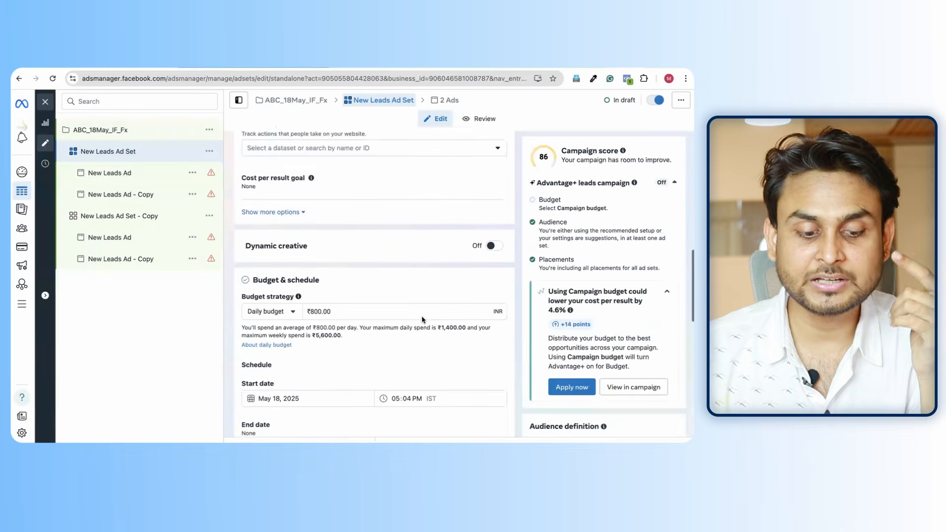
scroll(422, 319, "down", 1)
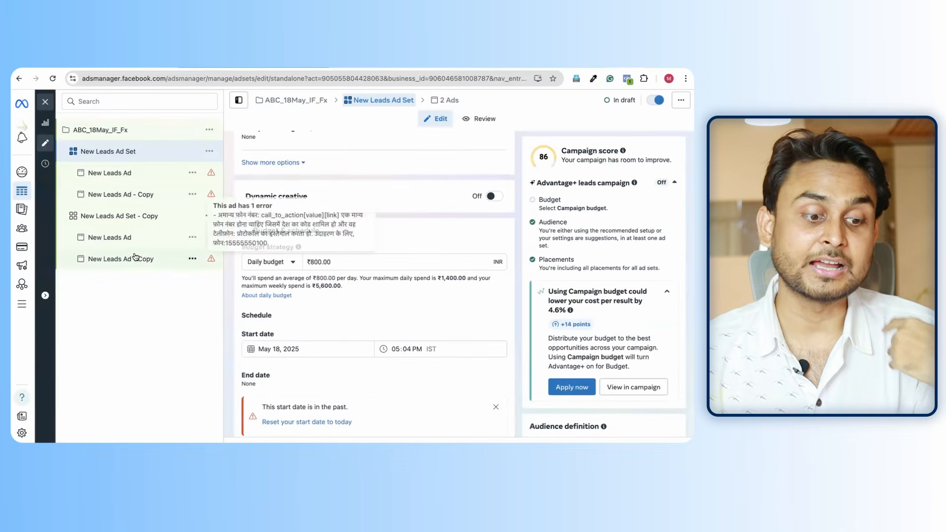
left_click(132, 216)
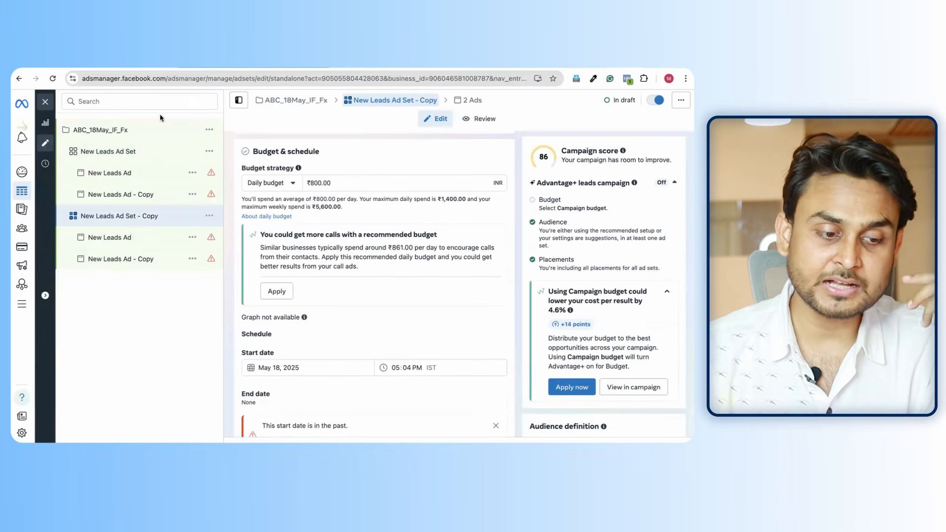
Switch the budget strategy of campaign ABC_18May_IF_Fx back to Campaign budget.
left_click(108, 131)
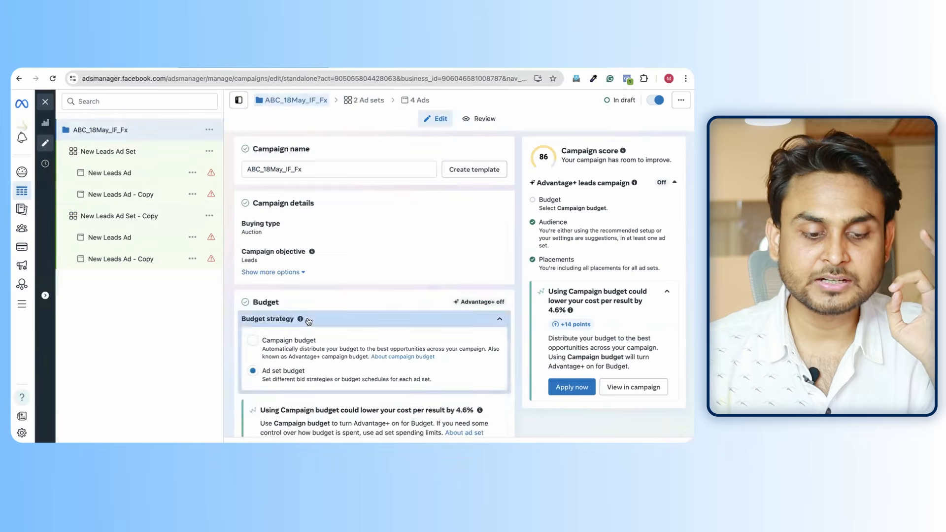
left_click(253, 339)
scroll(365, 353, "down", 1)
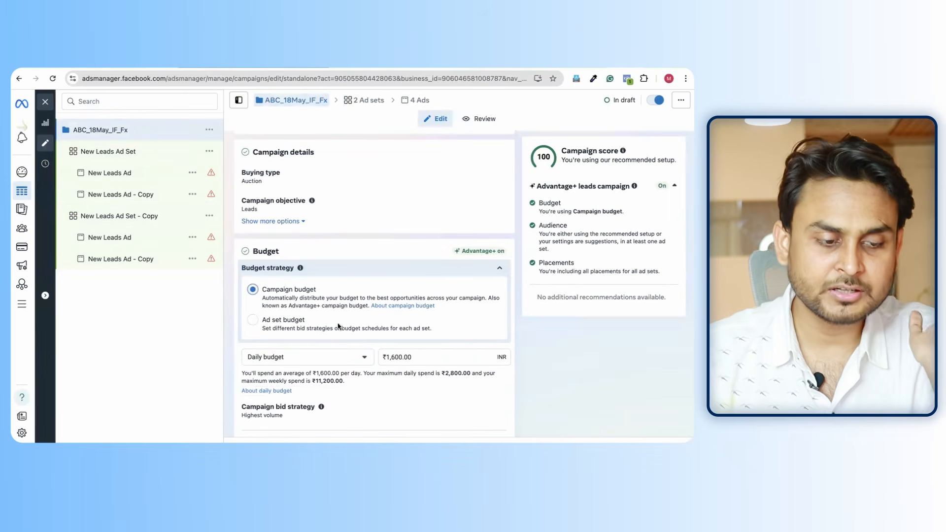
Examine the conversion location notice and the available conversion locations of New Leads Ad Set.
left_click(119, 156)
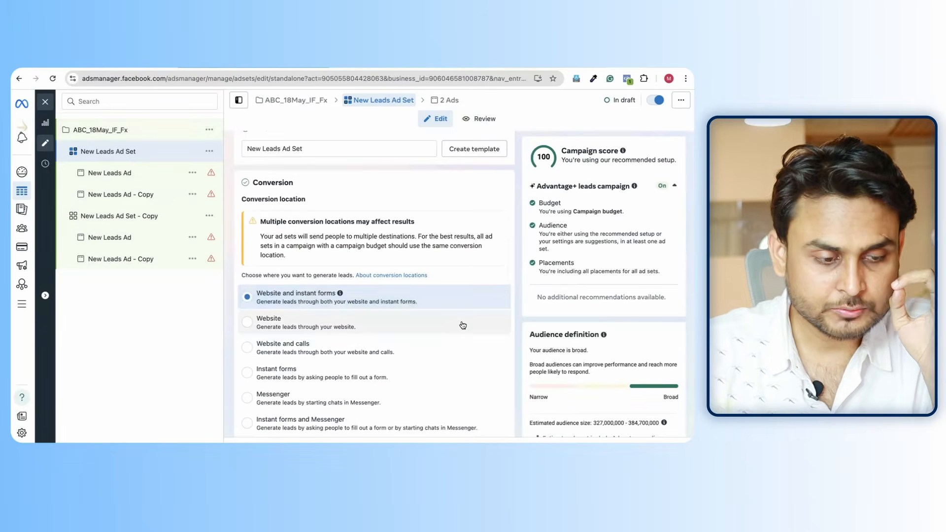
scroll(345, 246, "up", 1)
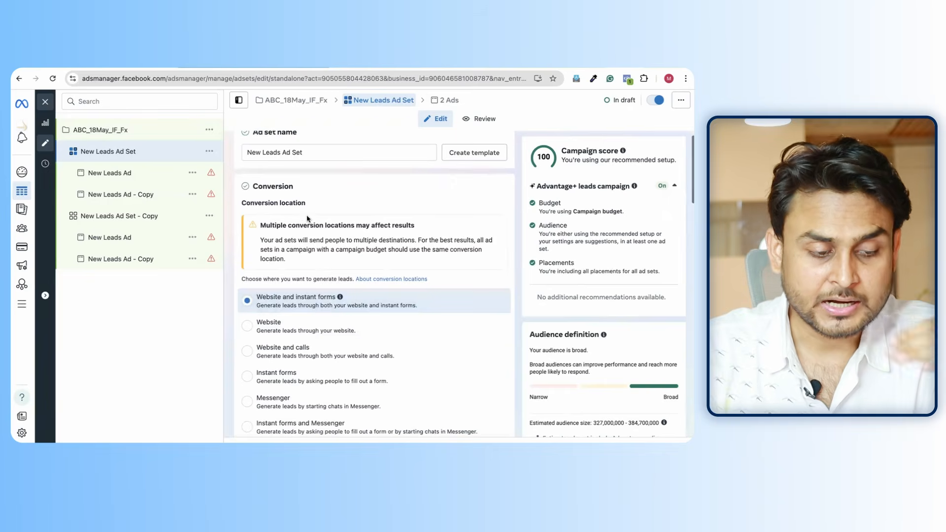
scroll(312, 236, "down", 1)
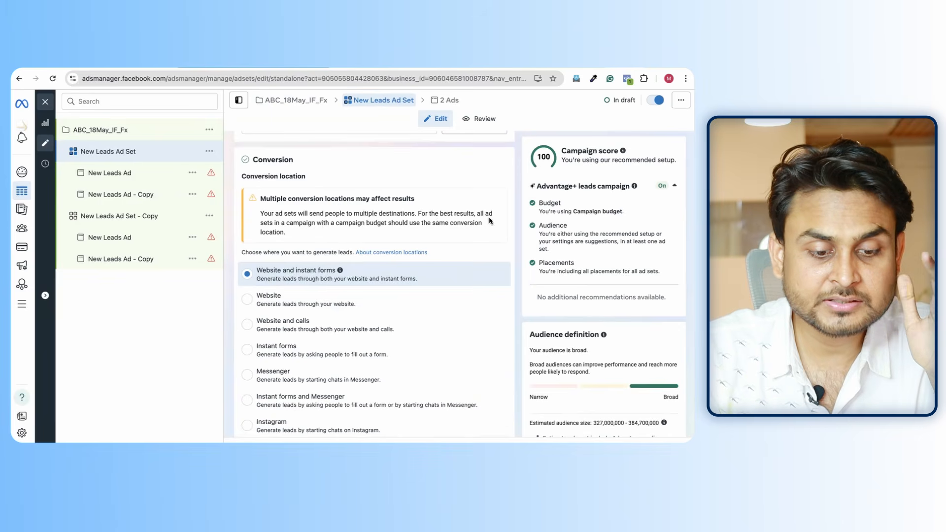
scroll(310, 217, "down", 1)
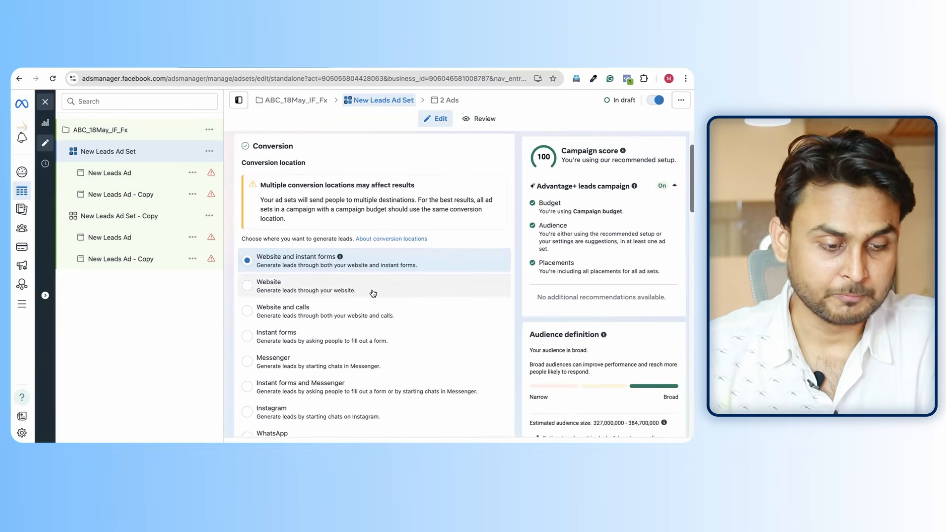
scroll(373, 293, "down", 3)
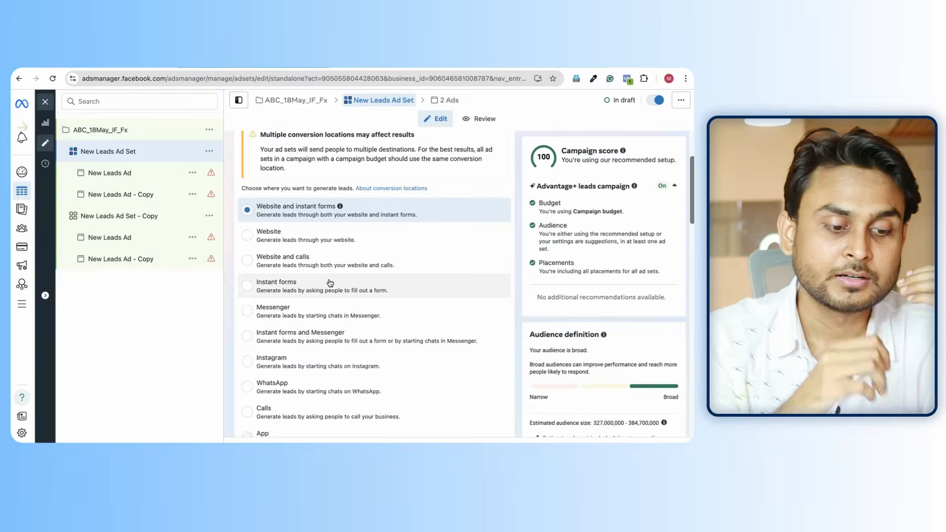
scroll(308, 254, "up", 2)
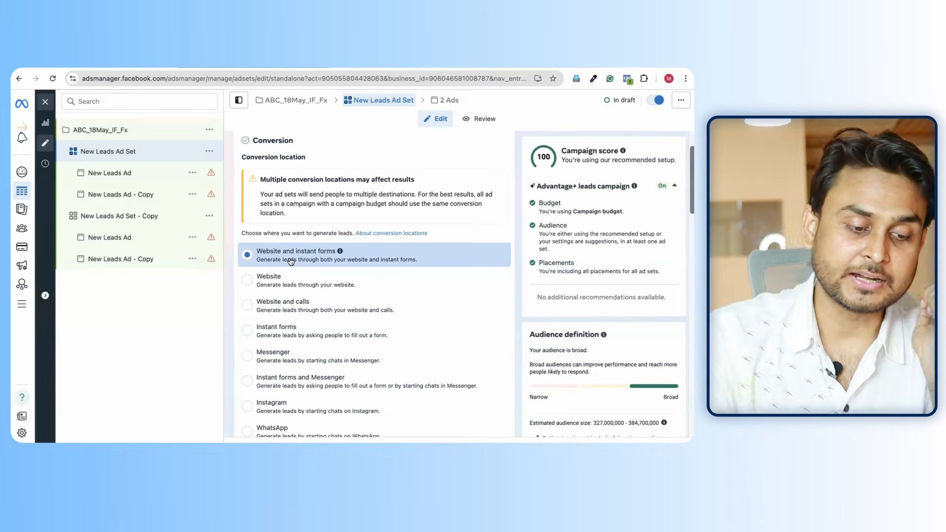
scroll(295, 258, "down", 1)
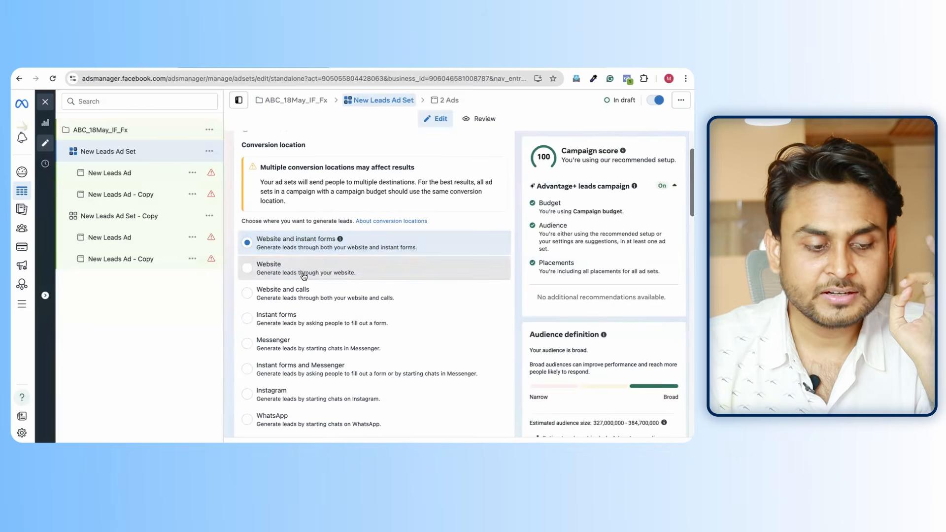
Try Website, Website and calls, and Instant forms in turn as the conversion location of New Leads Ad Set.
left_click(304, 276)
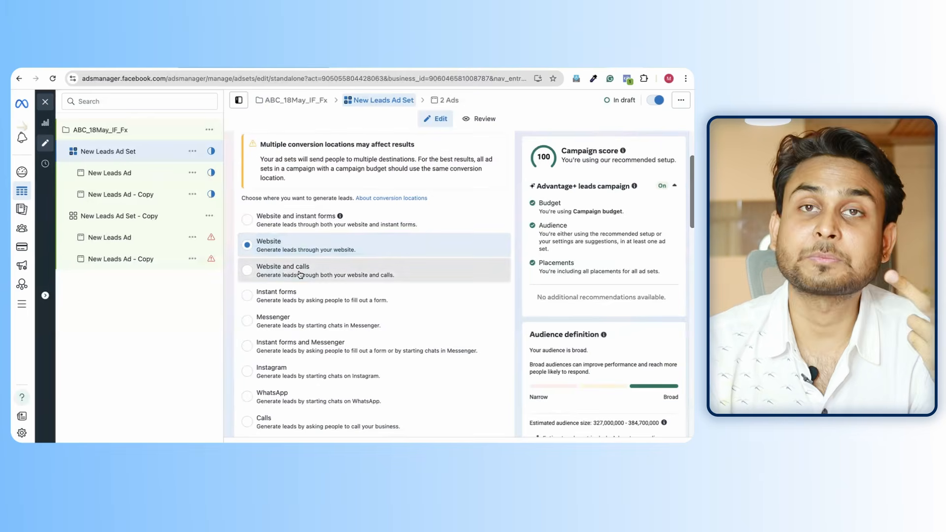
left_click(300, 274)
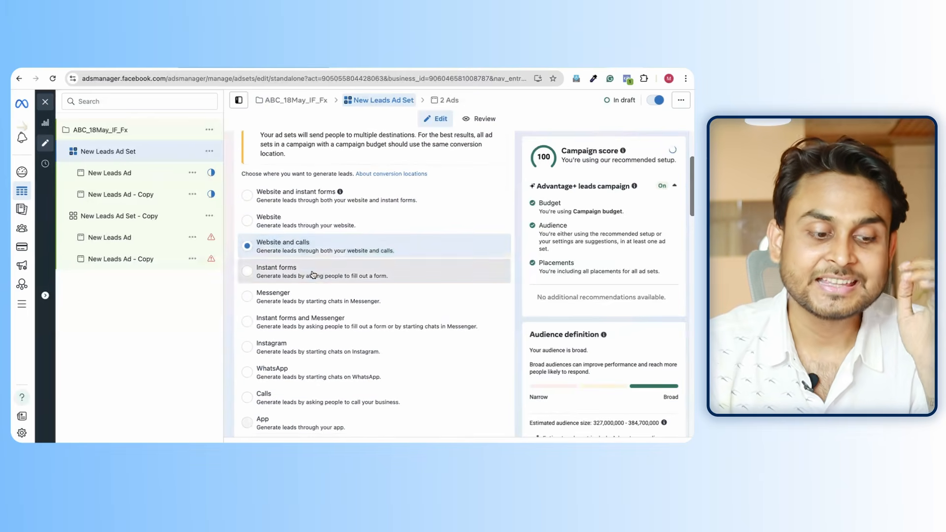
left_click(312, 274)
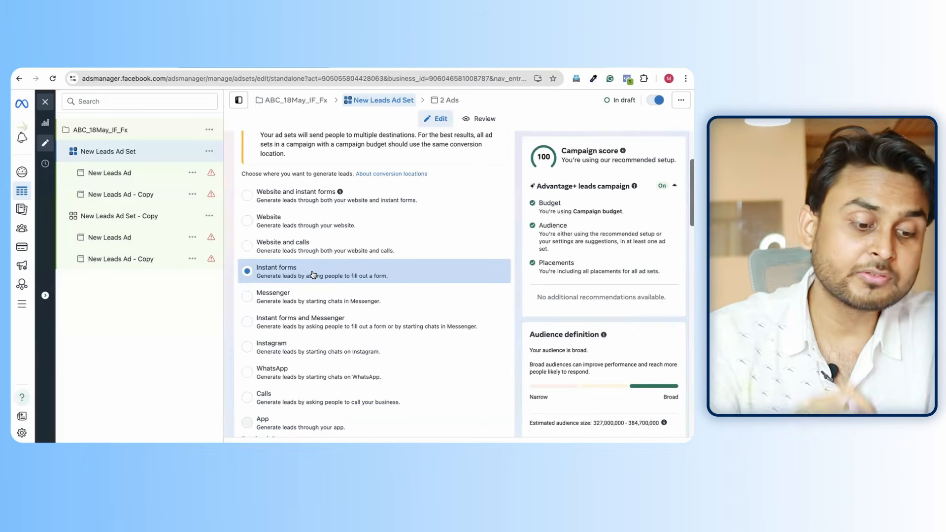
Try Messenger, Instant forms and Messenger, Instagram, WhatsApp and Calls in turn as the ad set's conversion location.
scroll(313, 274, "down", 1)
left_click(291, 288)
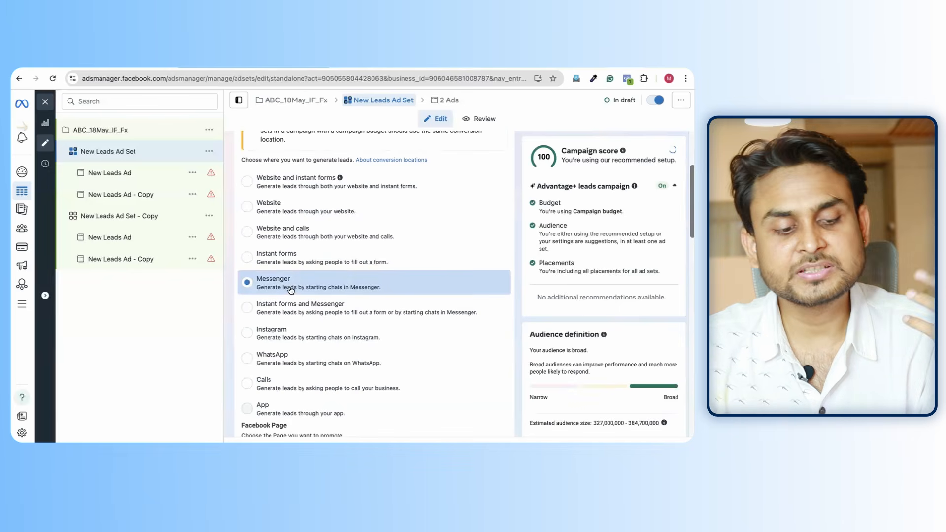
scroll(290, 290, "down", 1)
left_click(291, 295)
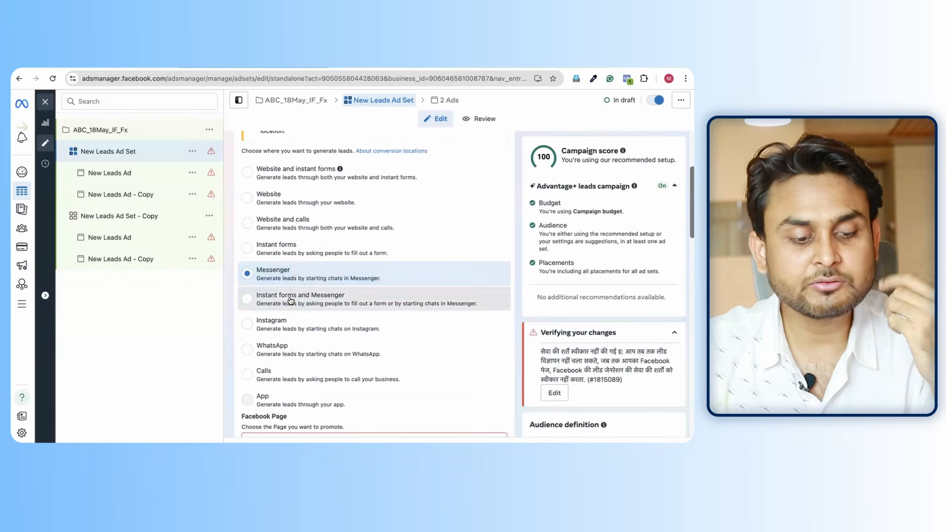
scroll(288, 303, "down", 1)
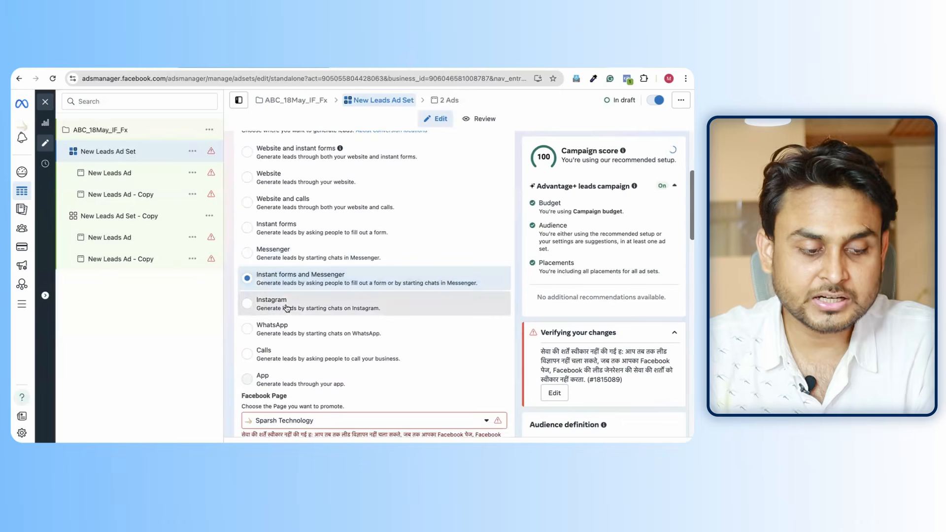
left_click(288, 308)
scroll(296, 310, "down", 1)
left_click(318, 317)
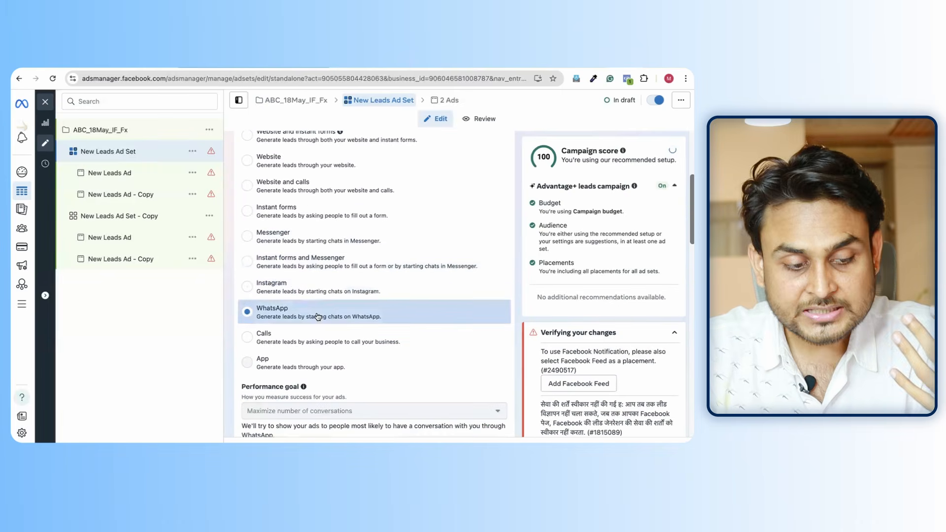
scroll(322, 311, "down", 1)
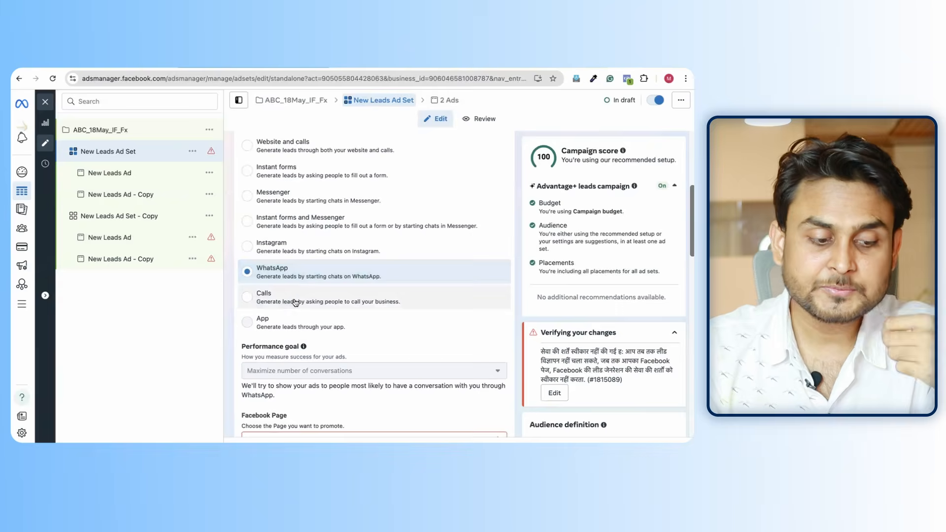
left_click(292, 298)
scroll(290, 276, "down", 2)
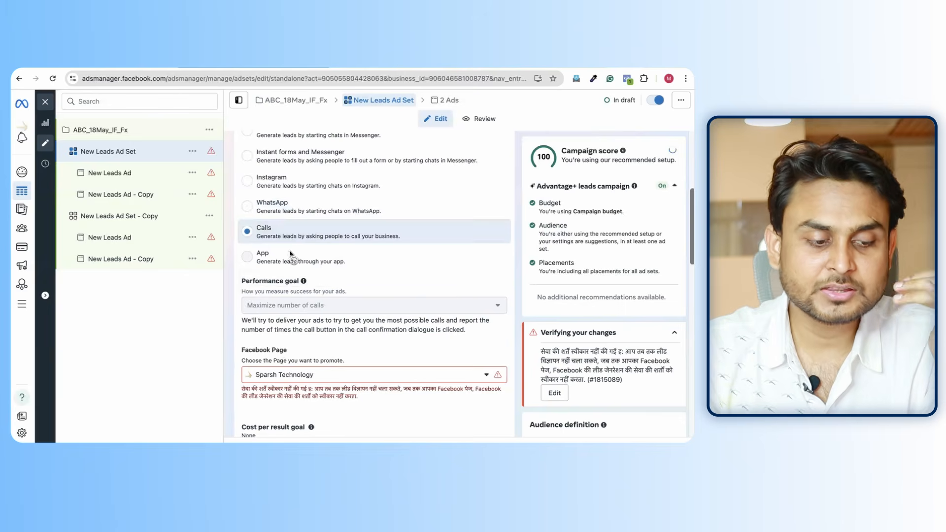
Review the conversion location list again and set New Leads Ad Set's conversion location to WhatsApp.
scroll(298, 264, "up", 1)
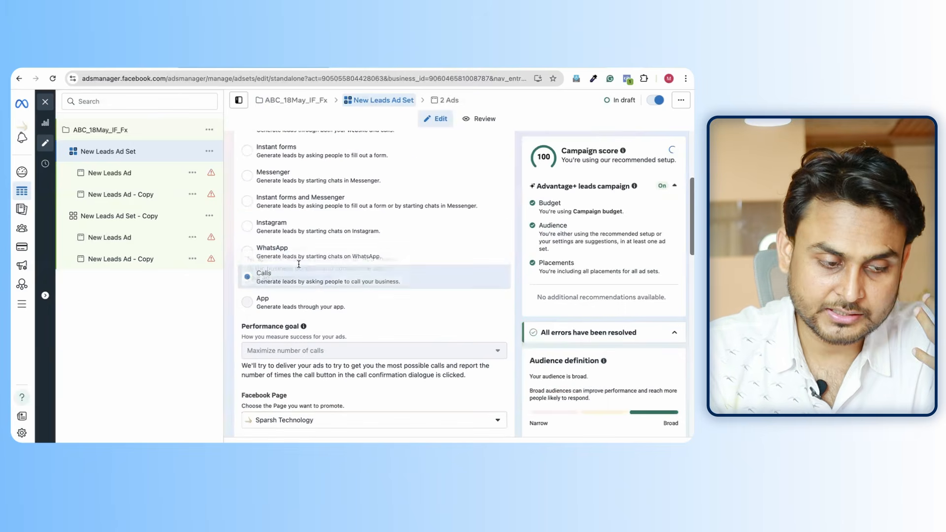
scroll(320, 247, "up", 3)
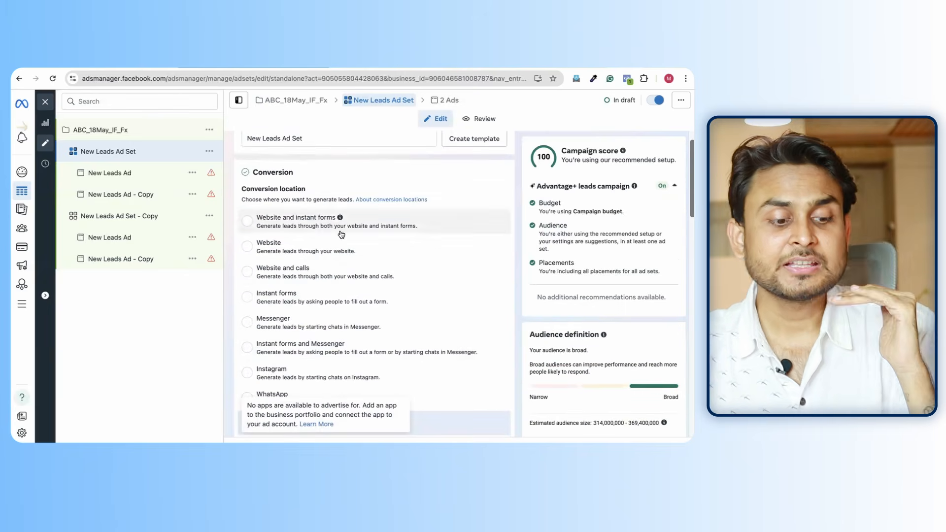
scroll(325, 315, "down", 1)
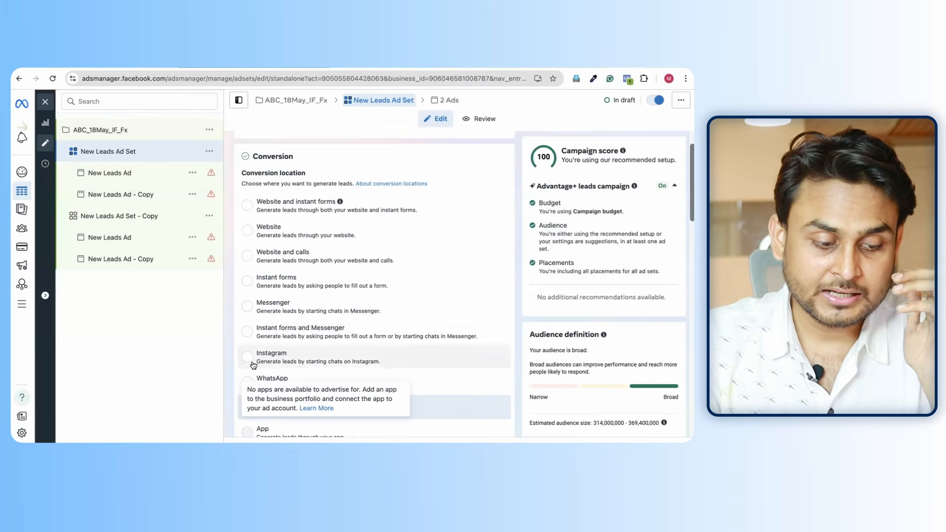
scroll(252, 364, "down", 1)
left_click(251, 364)
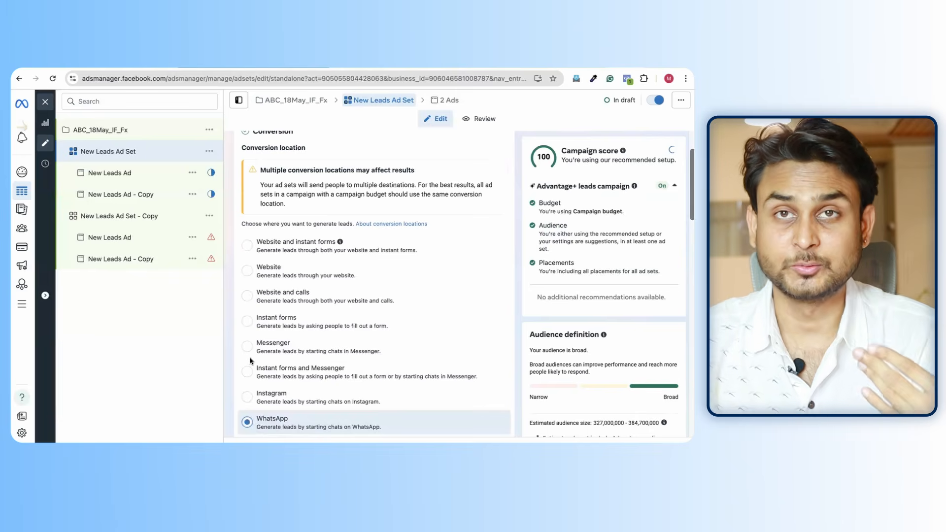
scroll(250, 361, "down", 1)
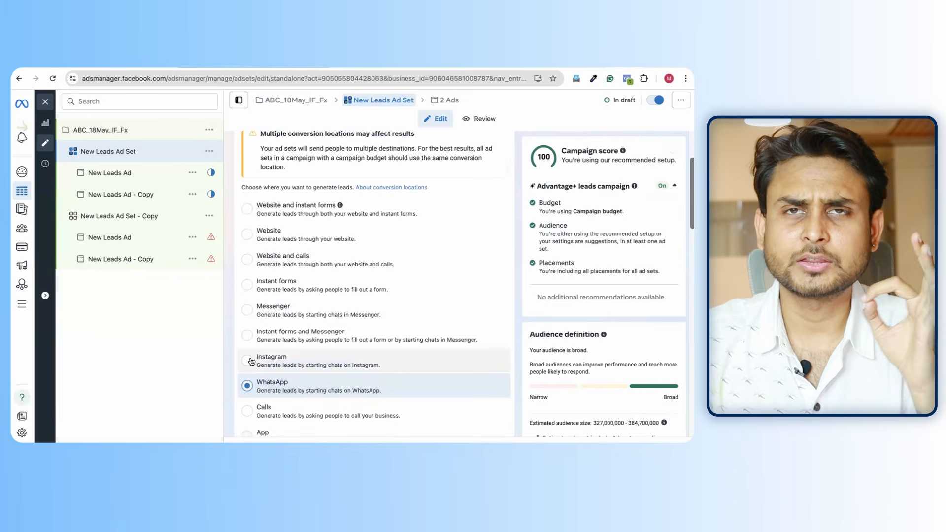
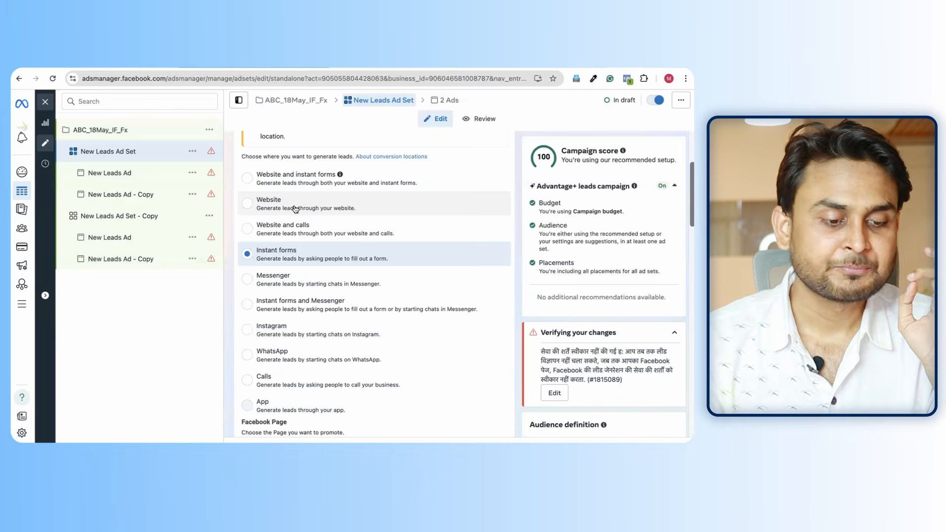
Compare the Instant forms conversion location with the website, messaging and call options available for New Leads Ad Set.
scroll(295, 211, "down", 1)
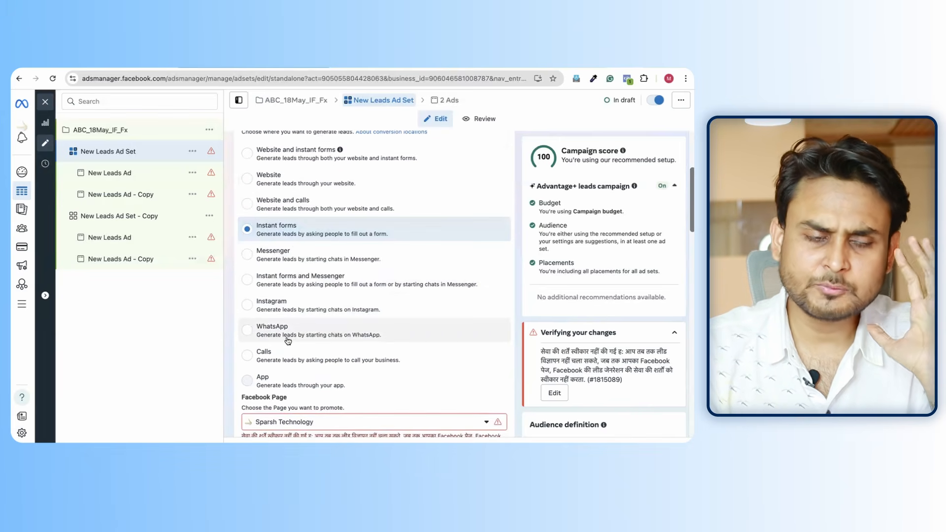
scroll(288, 341, "up", 2)
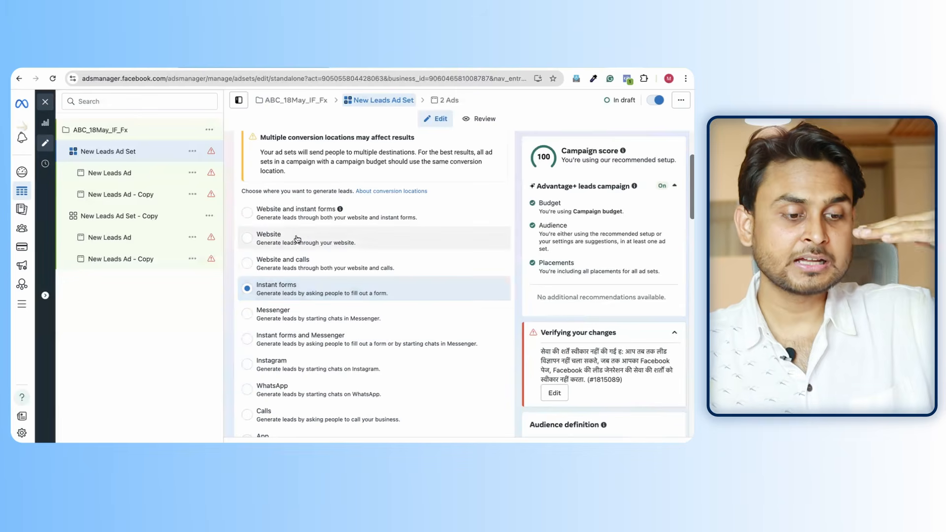
scroll(285, 372, "down", 1)
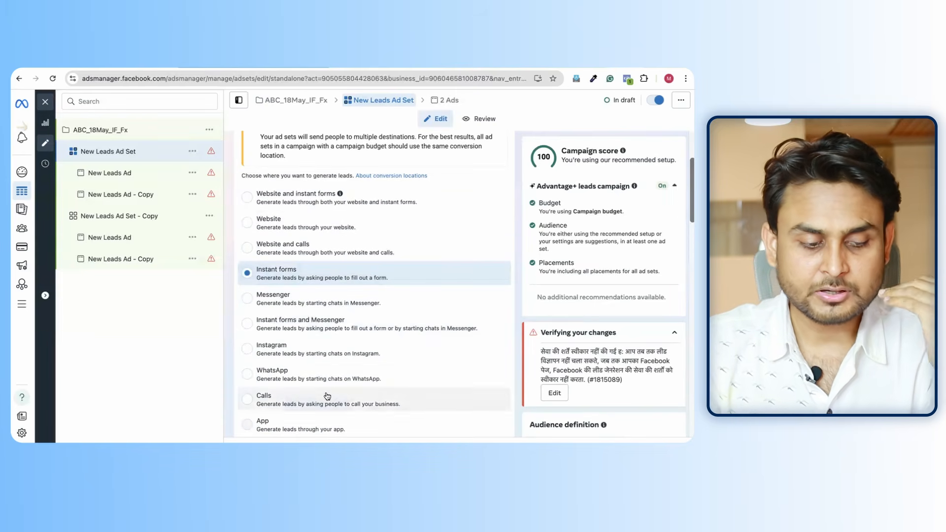
scroll(327, 396, "down", 2)
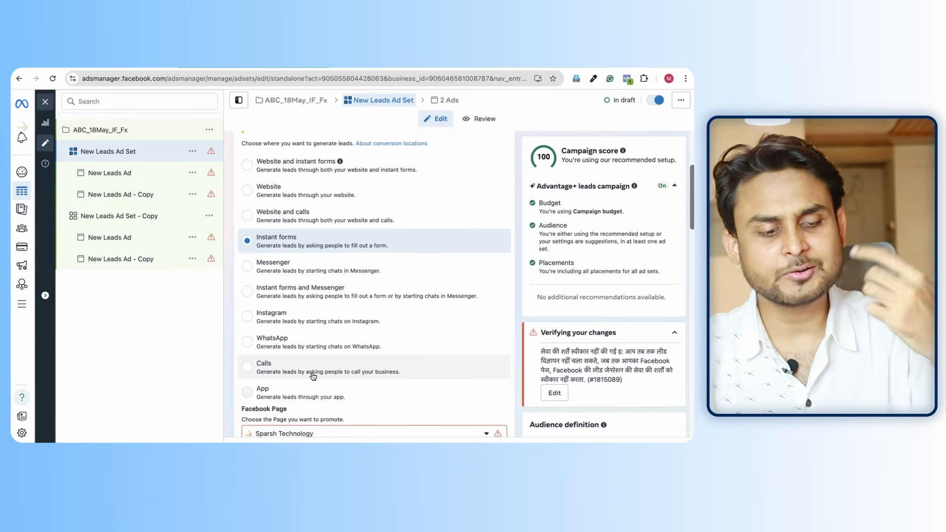
scroll(313, 377, "up", 1)
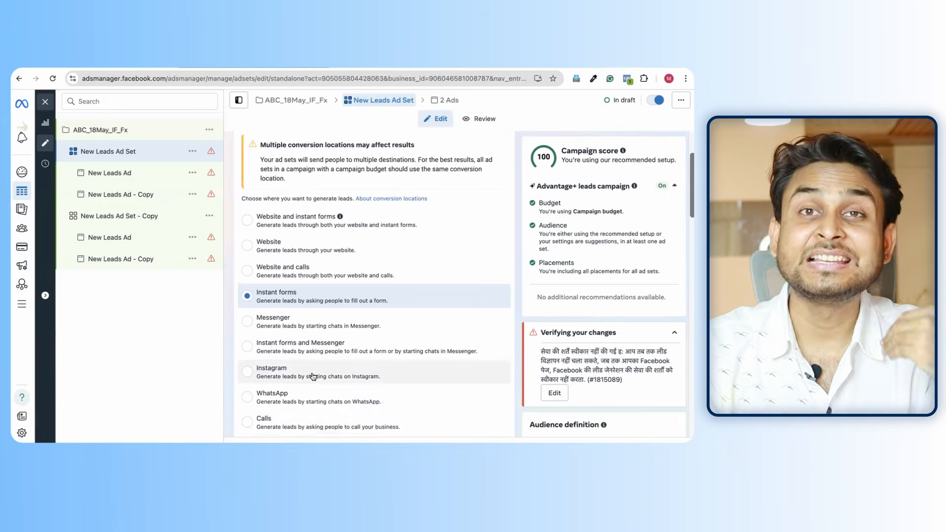
scroll(313, 377, "down", 1)
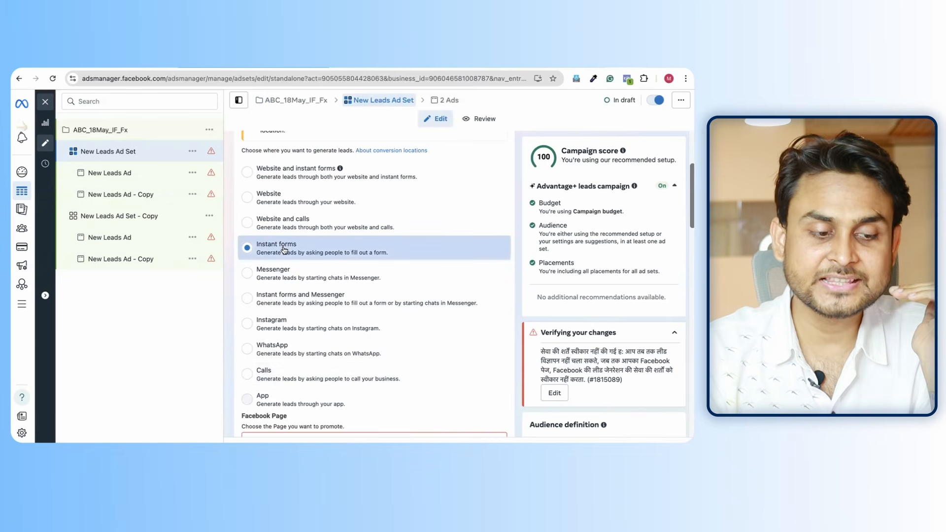
Open Meta's Lead Ads Terms for the Sparsh Technology Page, read through them and agree to them.
scroll(284, 251, "down", 2)
scroll(284, 251, "down", 1)
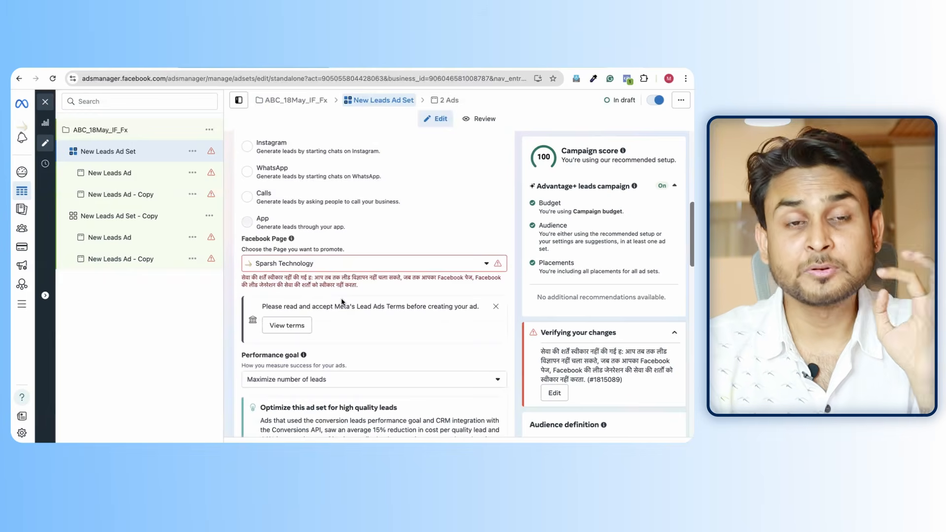
scroll(341, 301, "down", 1)
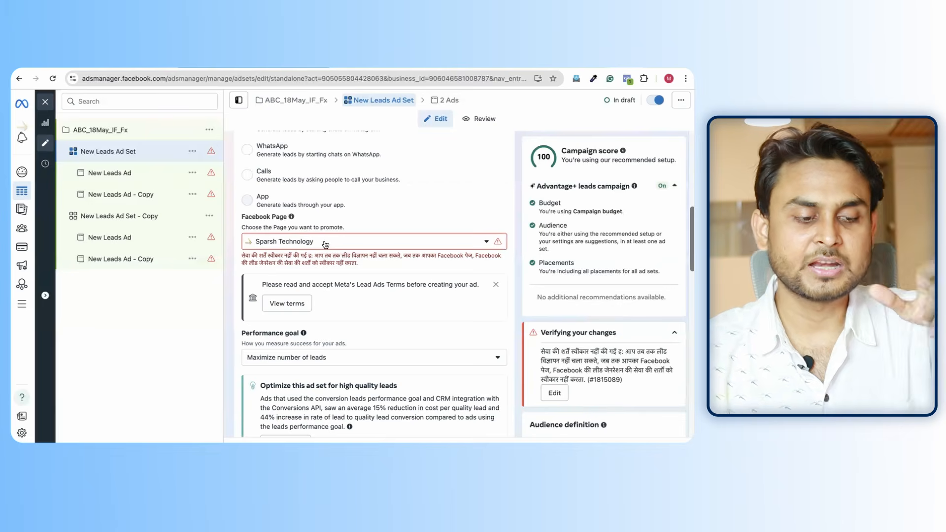
left_click(293, 306)
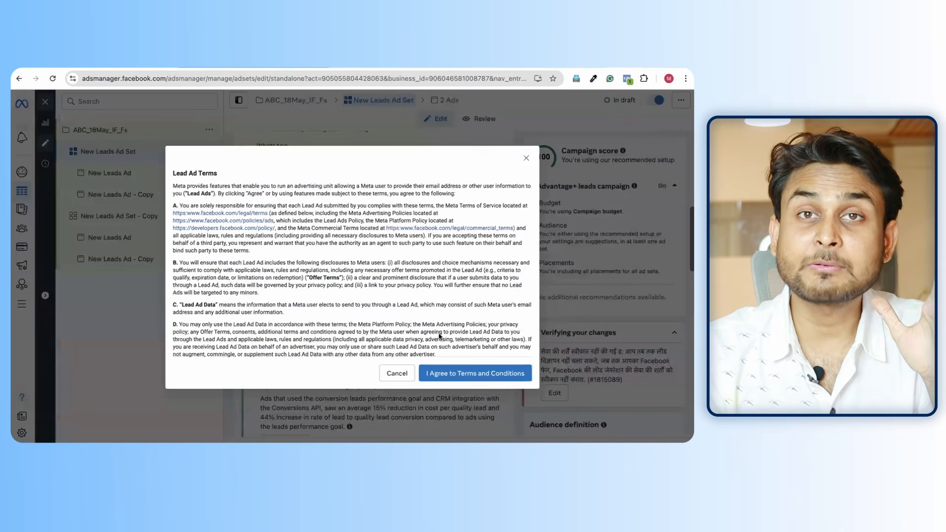
scroll(439, 335, "down", 4)
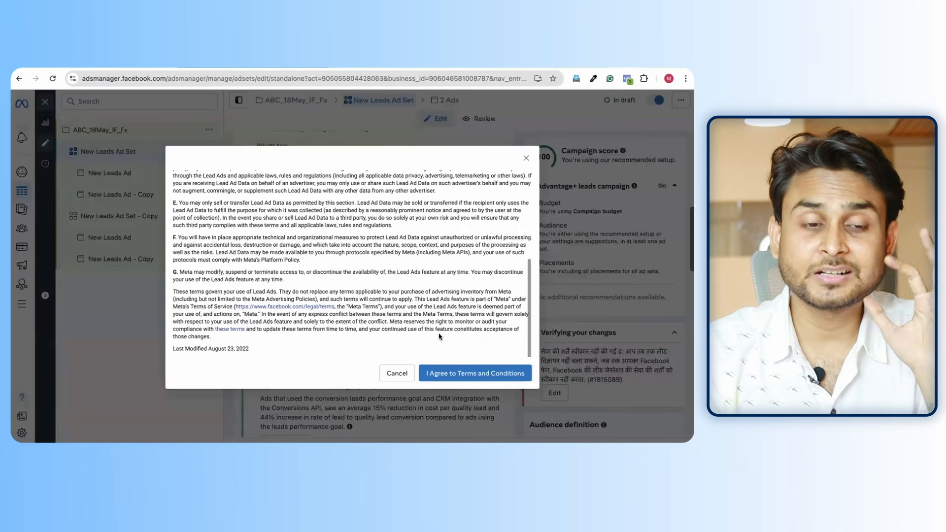
left_click(476, 373)
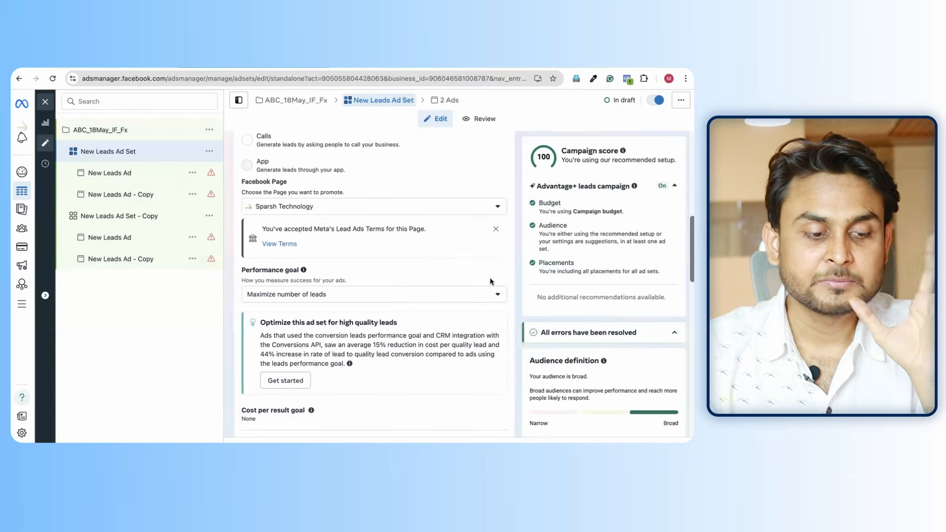
View the performance goal choices available for New Leads Ad Set.
scroll(490, 280, "down", 1)
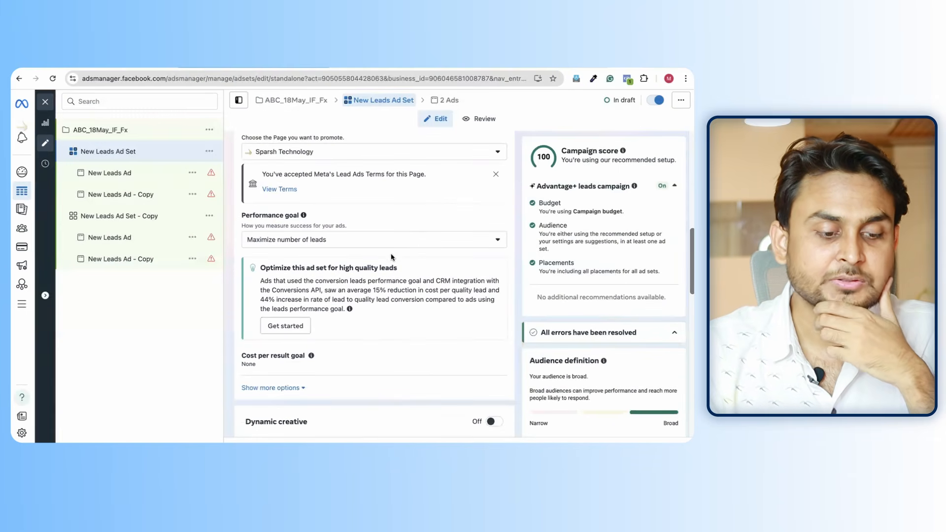
left_click(386, 240)
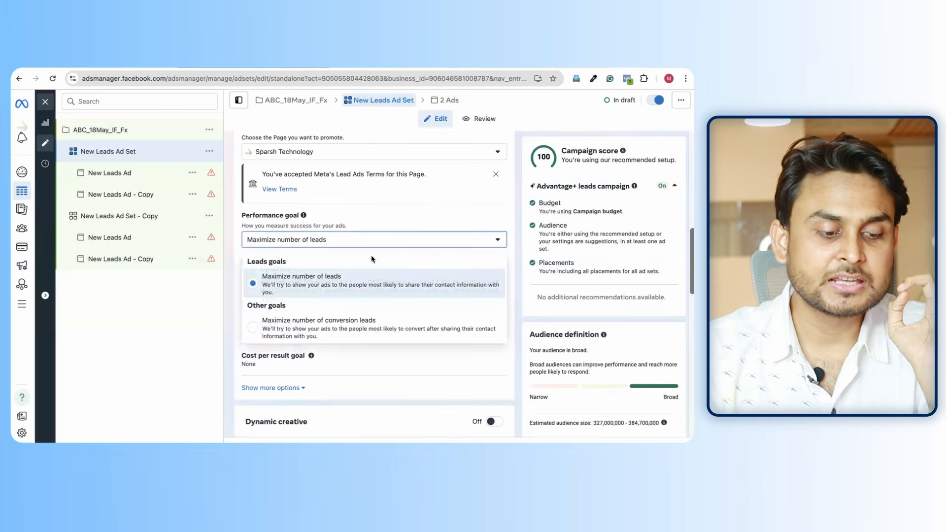
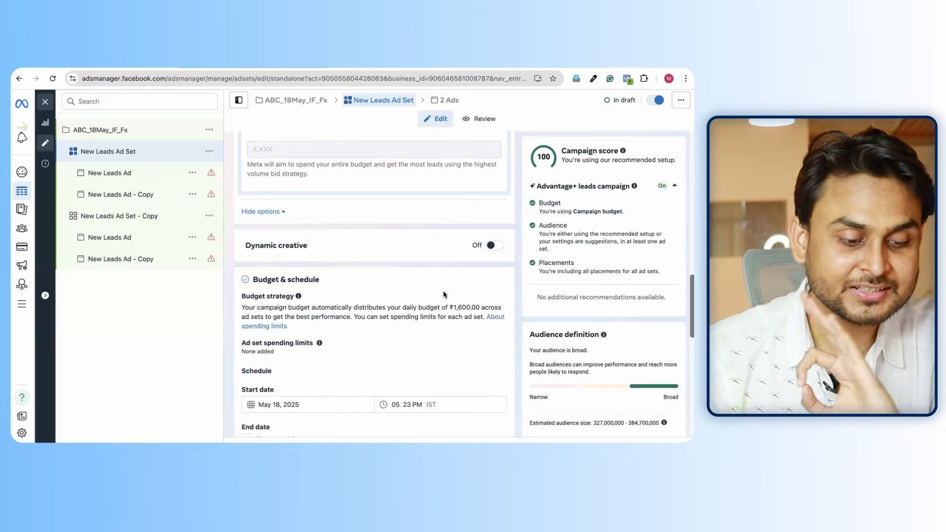
Read the budget strategy explanation of New Leads Ad Set and expand its ad set spending limits.
scroll(444, 294, "down", 3)
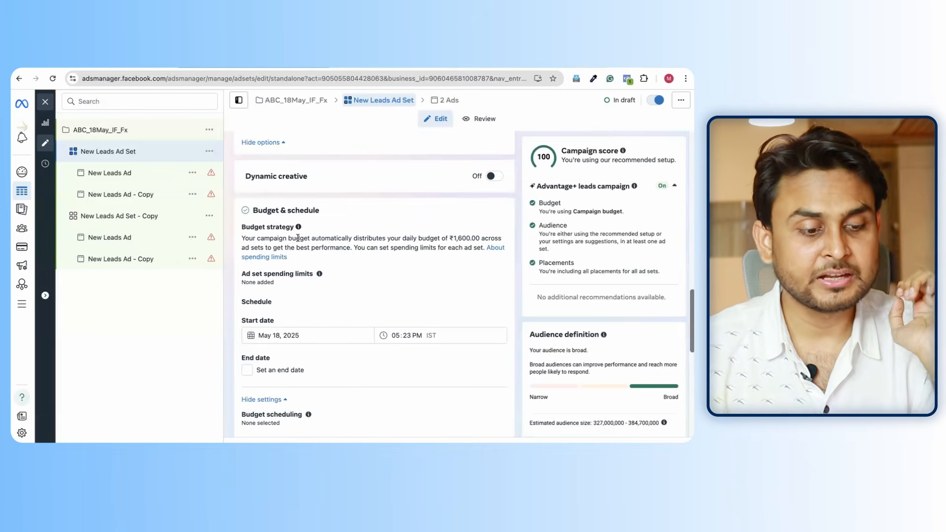
left_click_drag(242, 238, 377, 240)
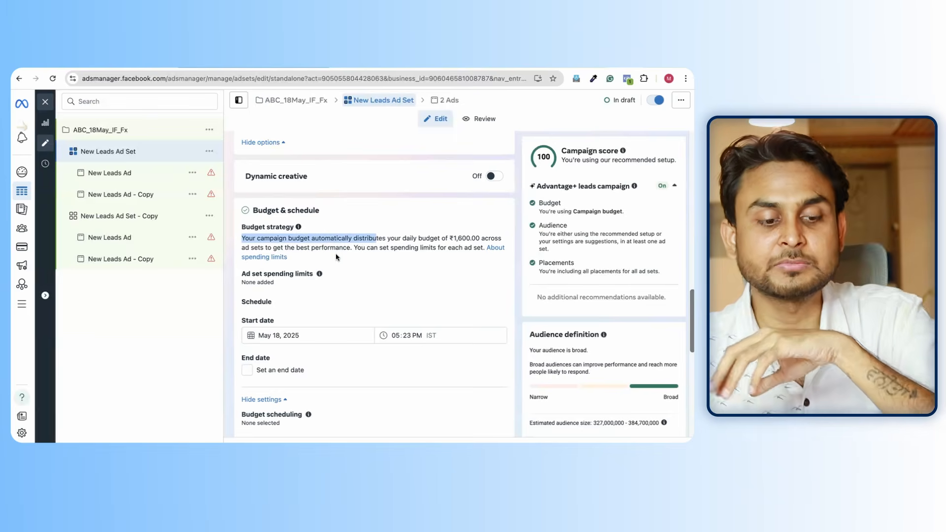
left_click(389, 256)
scroll(390, 256, "down", 1)
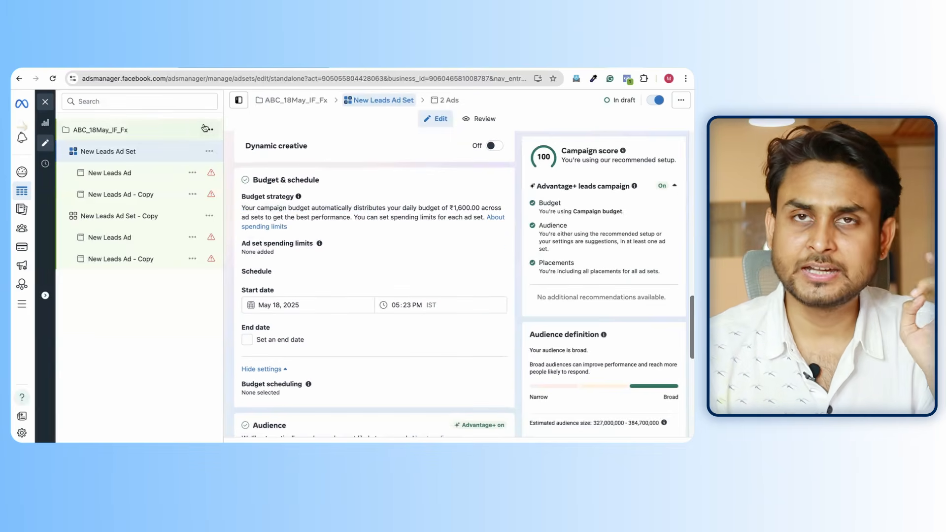
left_click(499, 246)
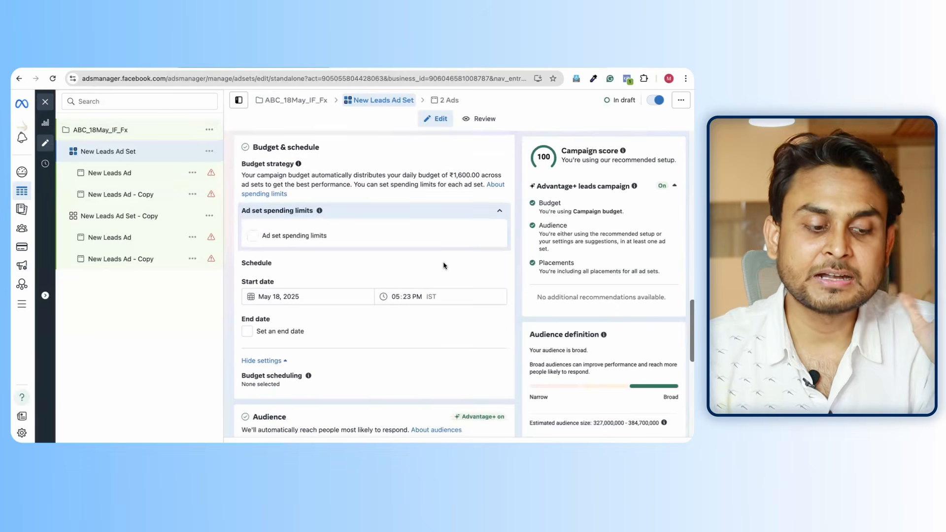
Set the schedule start date of New Leads Ad Set to May 19, 2025.
scroll(443, 262, "down", 1)
scroll(322, 266, "down", 1)
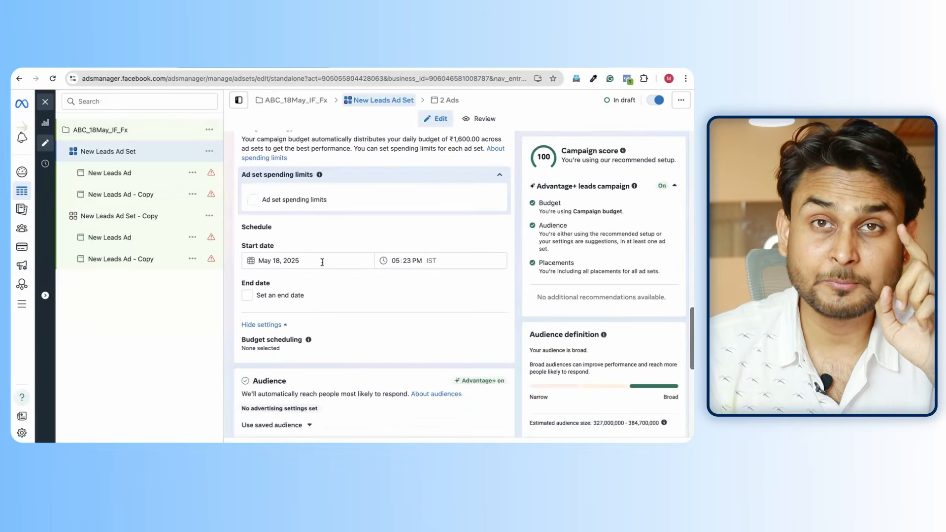
left_click(313, 261)
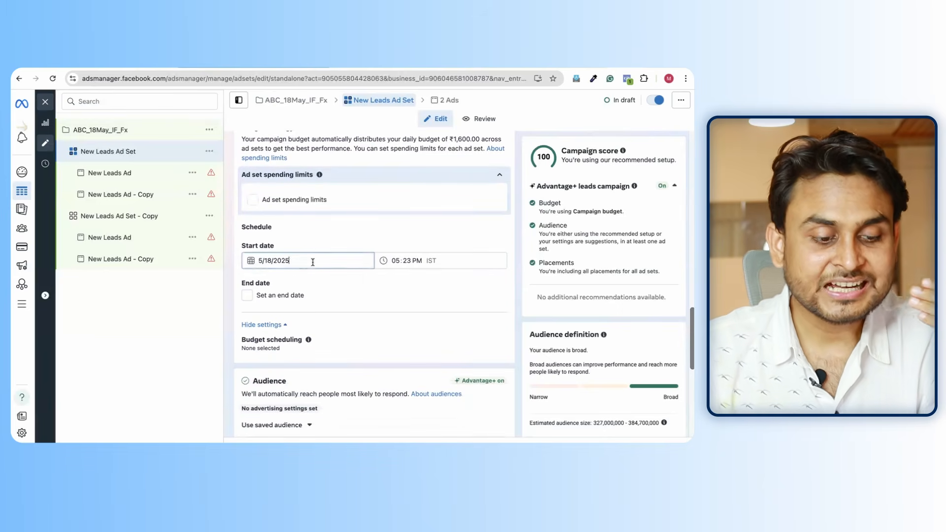
left_click(382, 240)
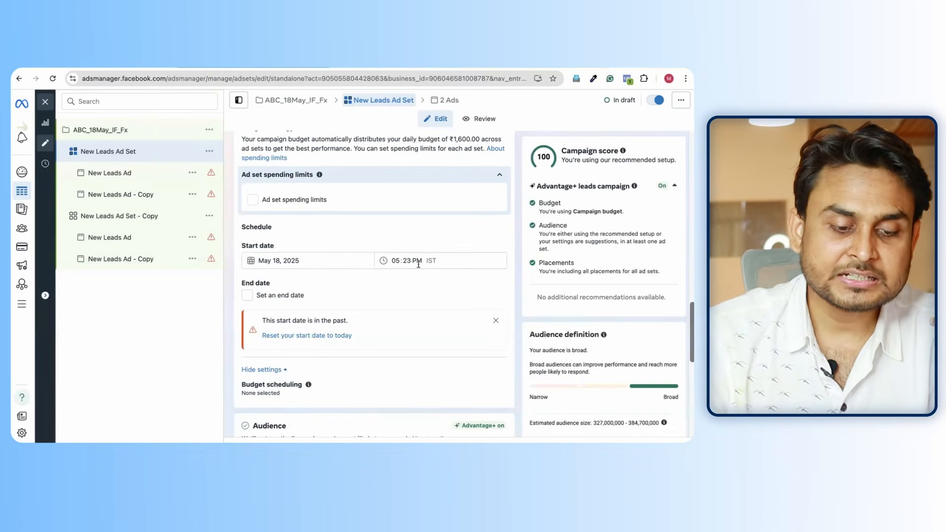
left_click(300, 260)
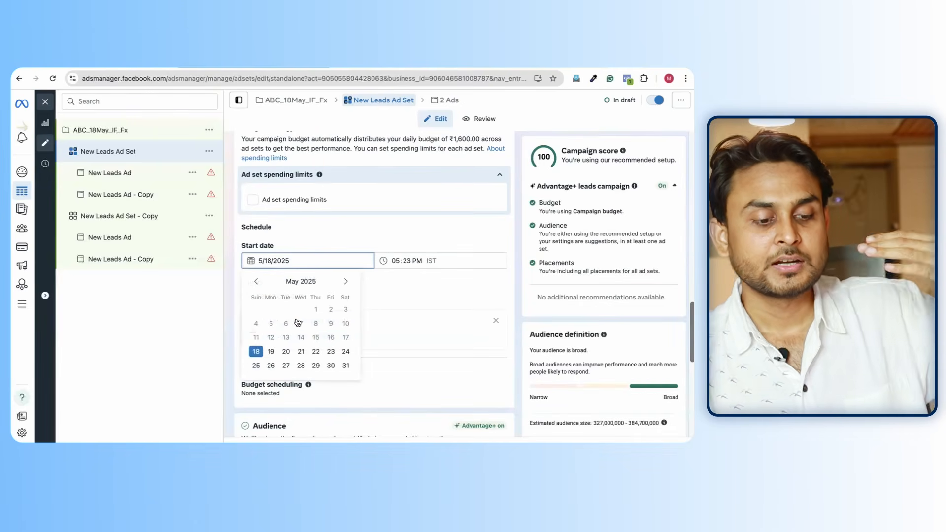
left_click(274, 346)
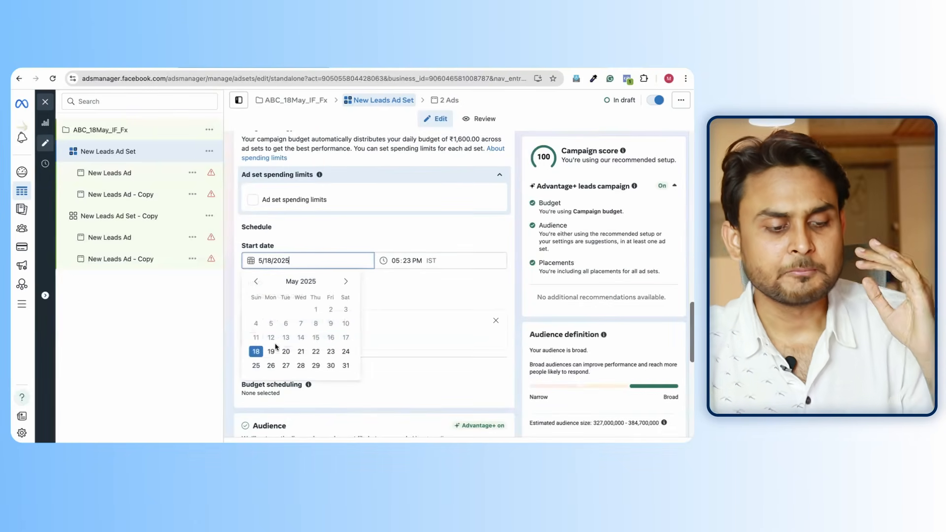
left_click(395, 260)
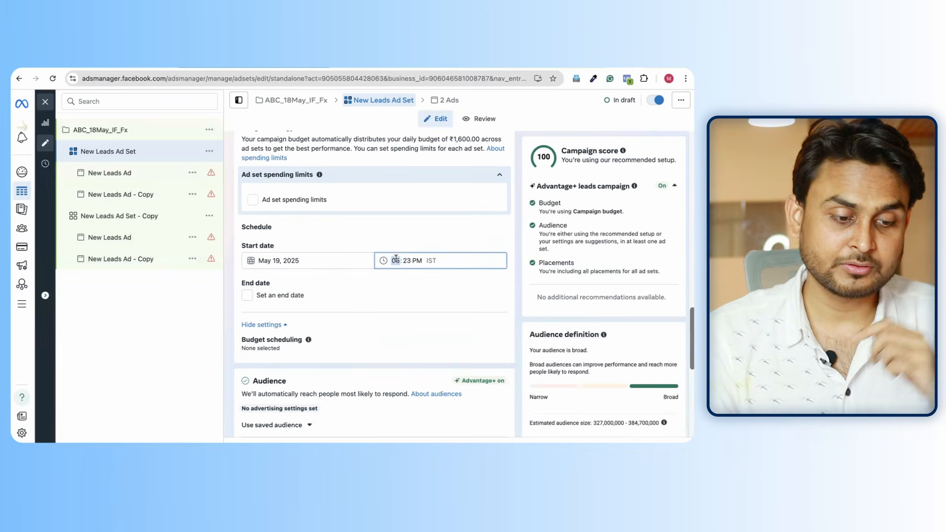
left_click(329, 261)
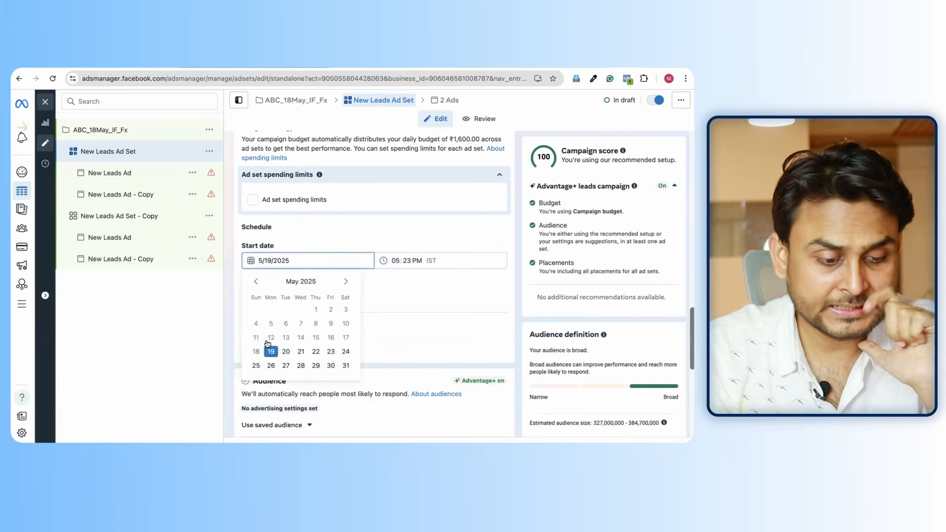
left_click(270, 353)
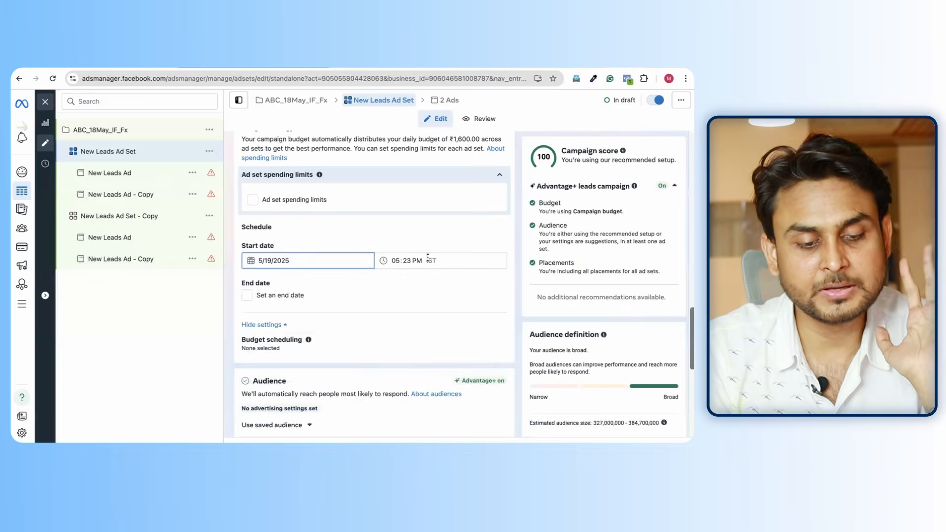
Set the start time of New Leads Ad Set to 12:30 AM IST.
left_click(397, 262)
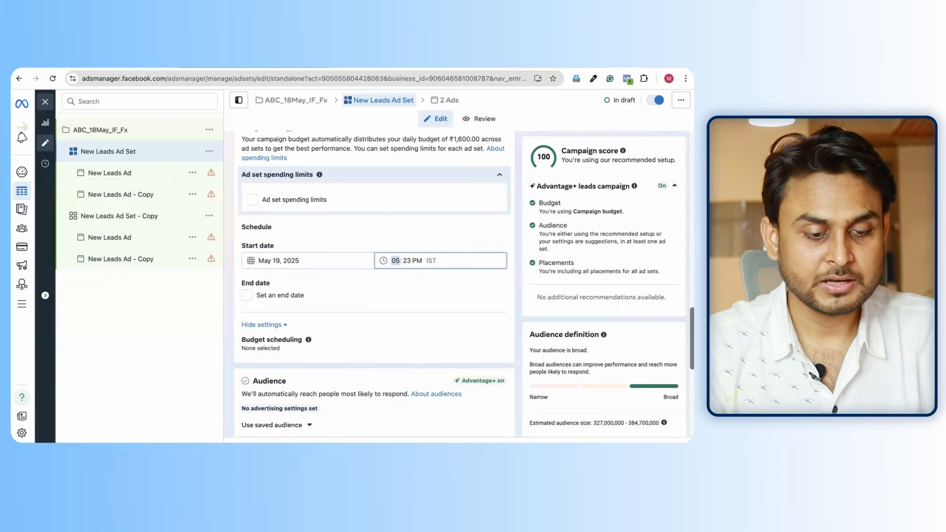
left_click(416, 260)
left_click(405, 261)
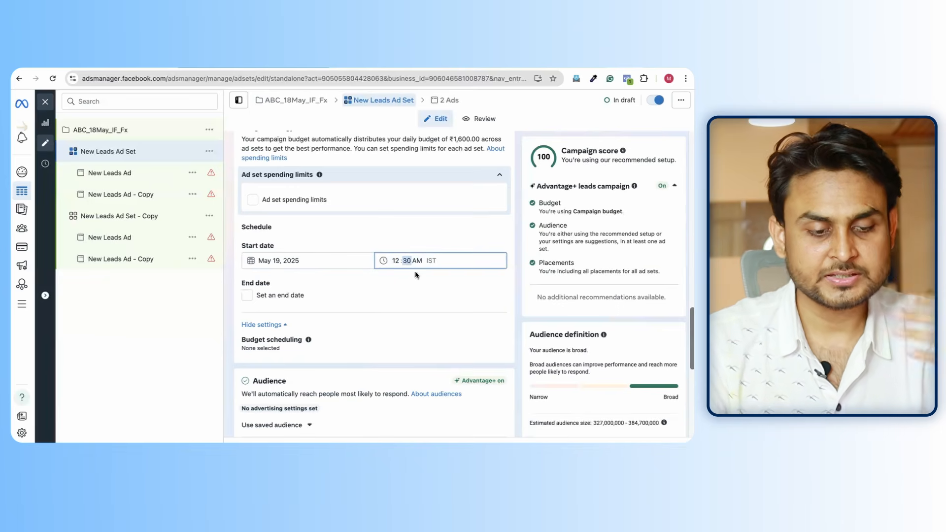
left_click(418, 280)
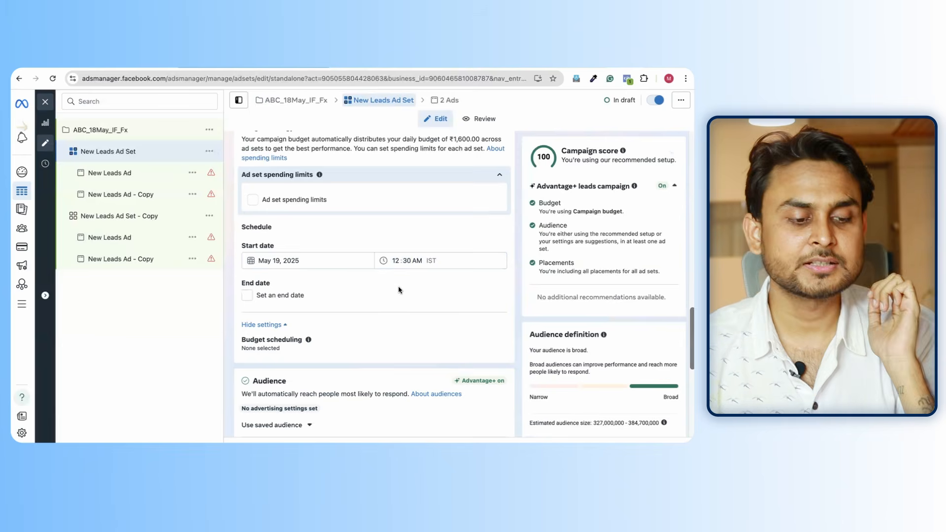
Turn on the end date option in New Leads Ad Set's schedule and turn it off again.
scroll(300, 294, "down", 1)
left_click(248, 285)
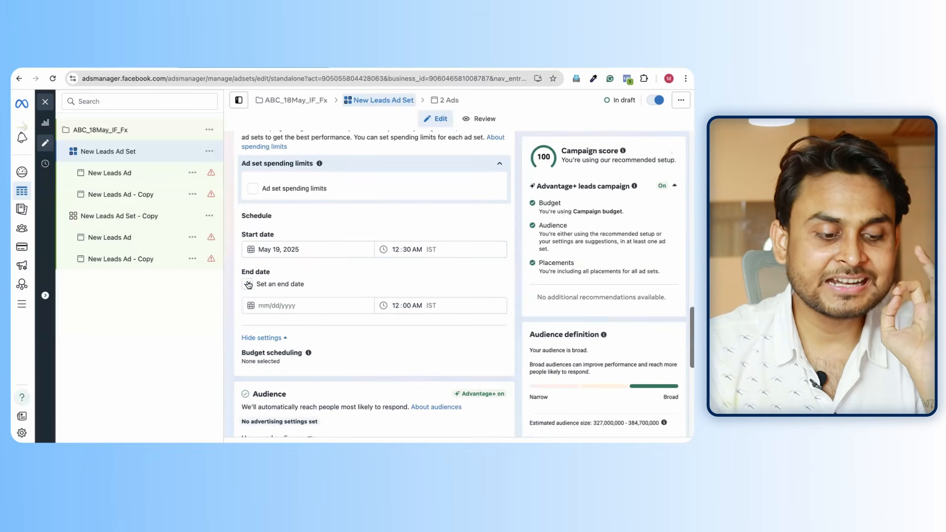
left_click(248, 284)
Open the ABC_18May_IF_Fx campaign's budget settings and compare the daily and lifetime budget options.
scroll(349, 273, "up", 3)
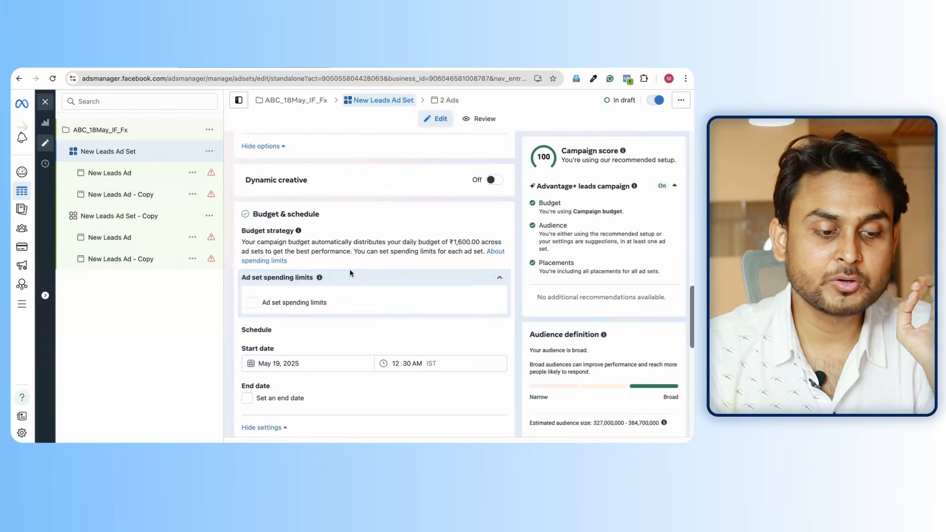
left_click(115, 135)
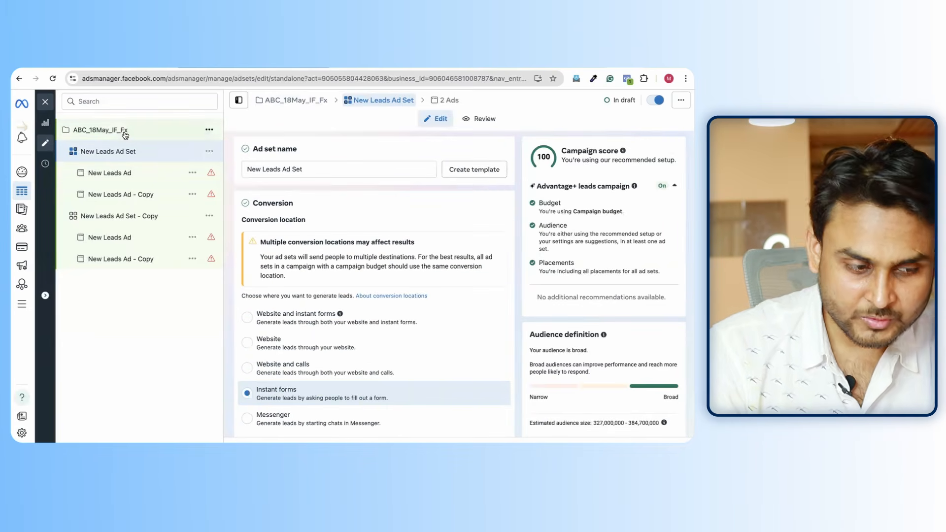
left_click(126, 136)
scroll(330, 333, "down", 2)
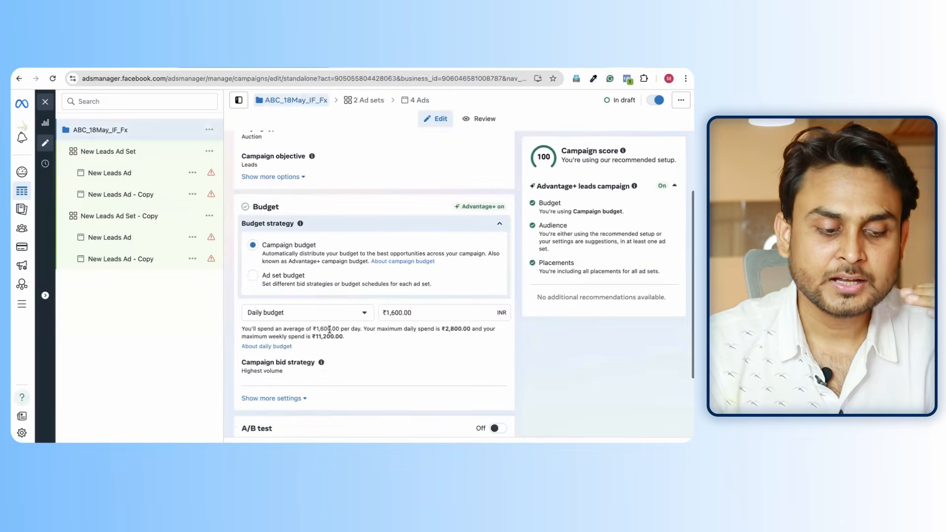
left_click(347, 318)
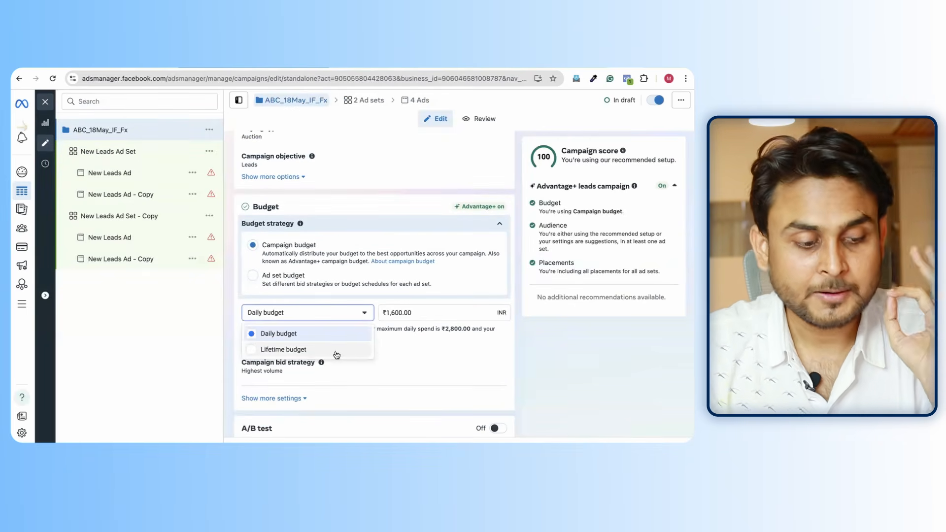
left_click(228, 322)
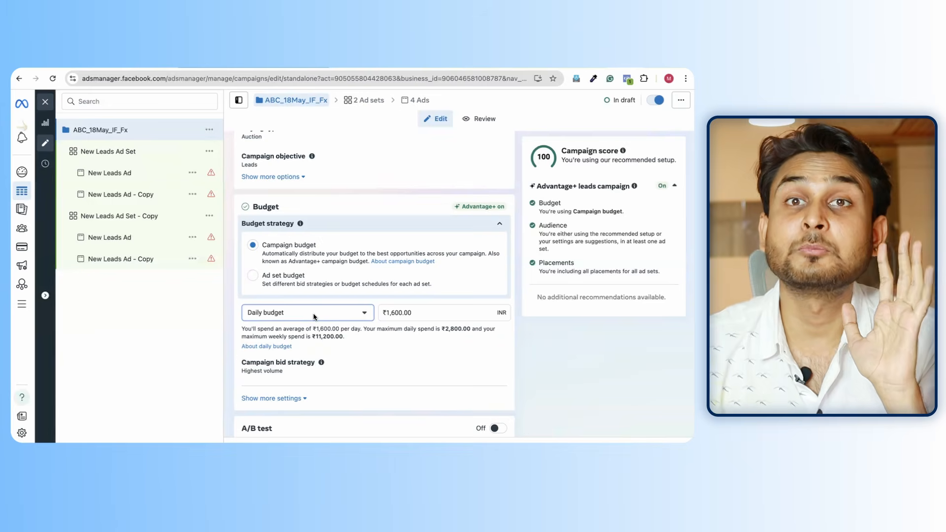
left_click(324, 314)
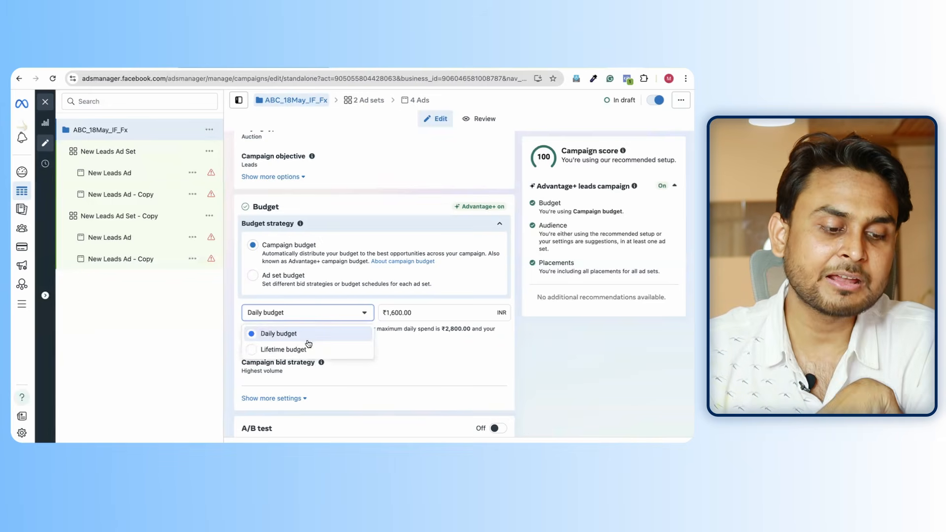
left_click(301, 350)
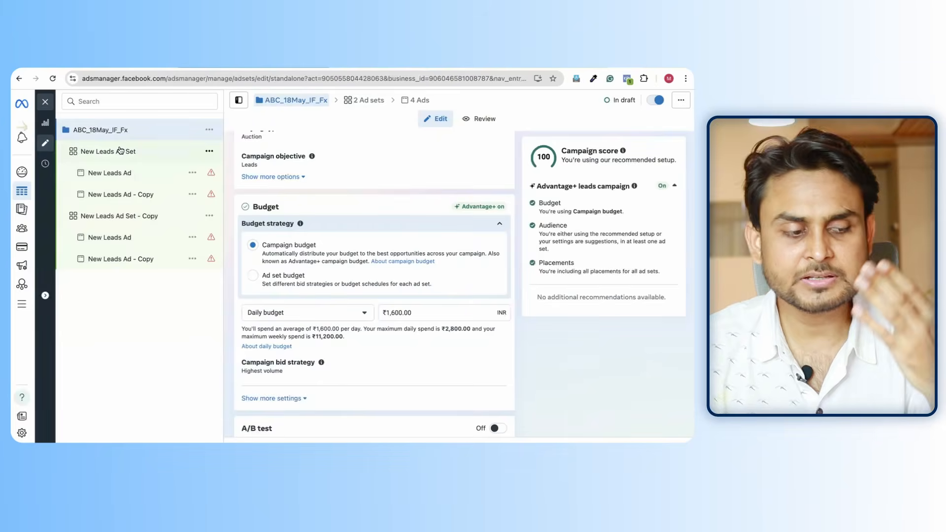
Return to New Leads Ad Set and expand the budget scheduling setting below its schedule.
scroll(389, 371, "down", 4)
scroll(390, 372, "down", 12)
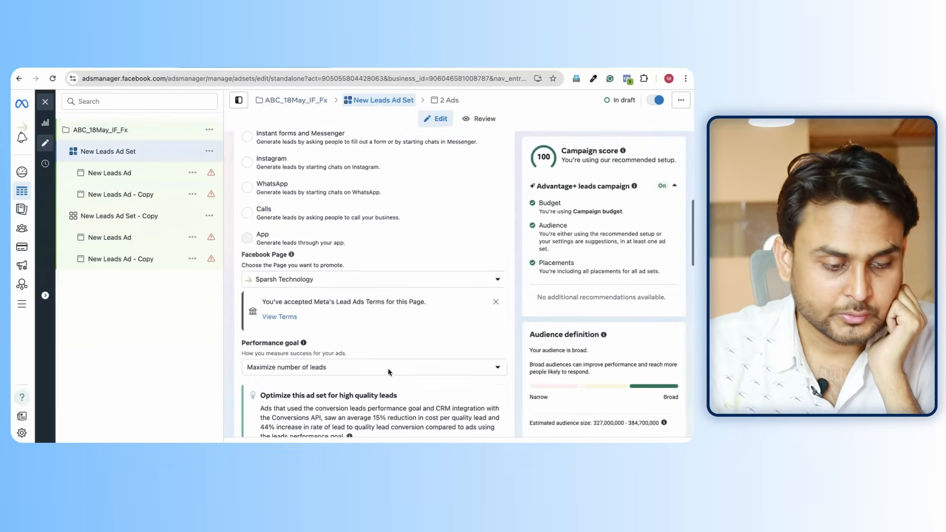
scroll(389, 369, "down", 5)
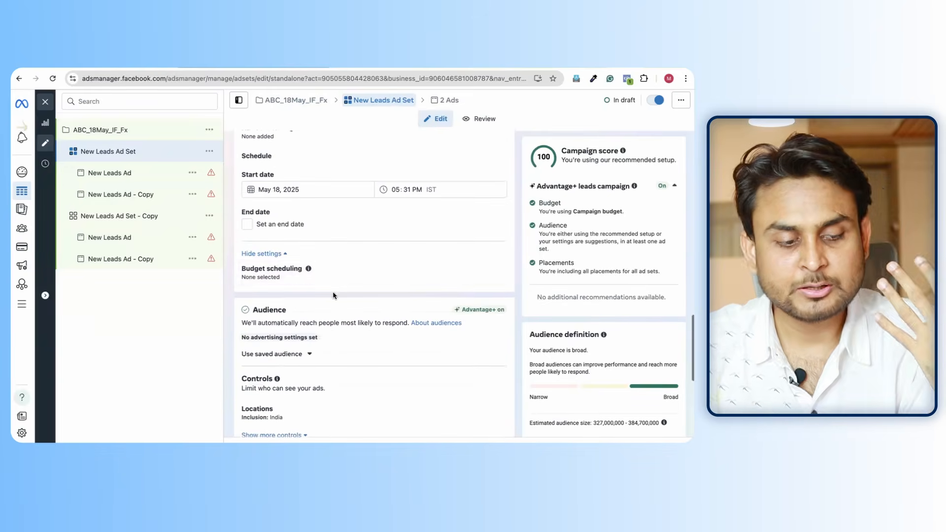
left_click(501, 273)
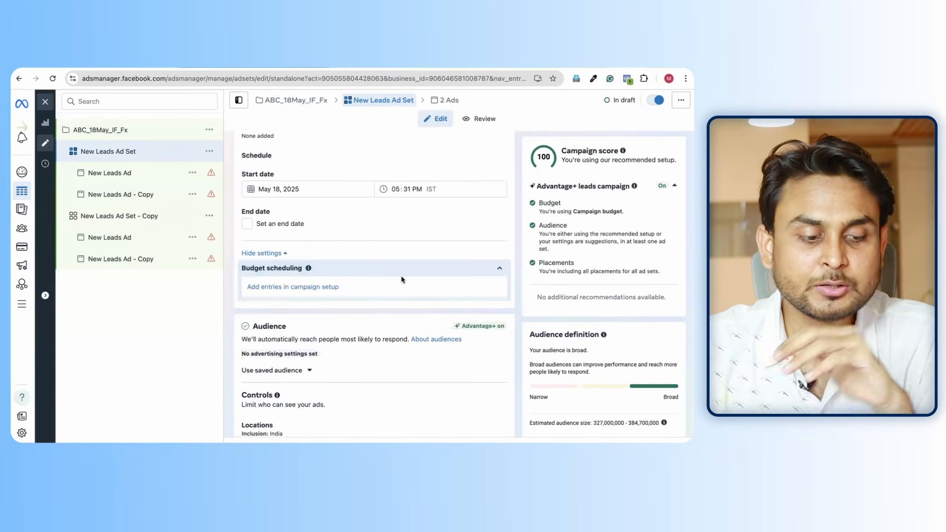
Review the audience settings of New Leads Ad Set and open its Locations control.
scroll(401, 277, "down", 1)
scroll(441, 285, "down", 2)
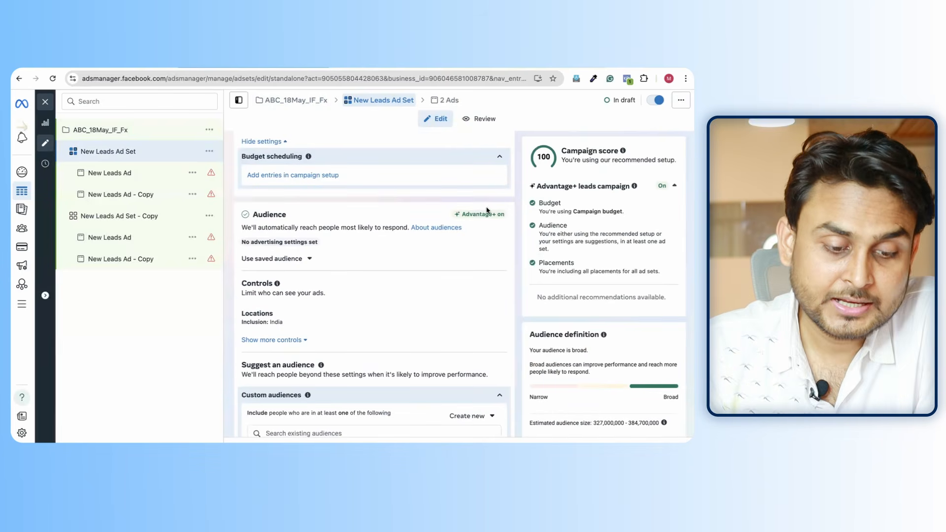
scroll(501, 278, "down", 1)
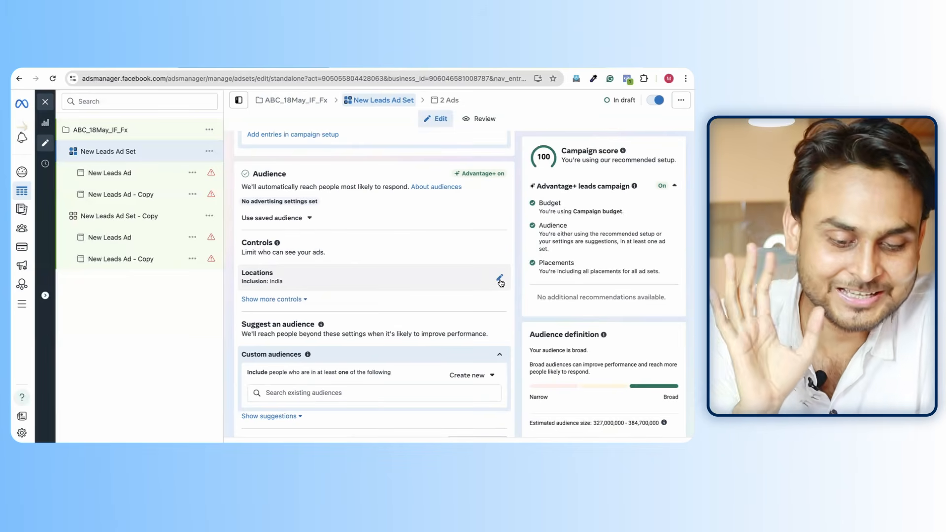
scroll(380, 380, "down", 2)
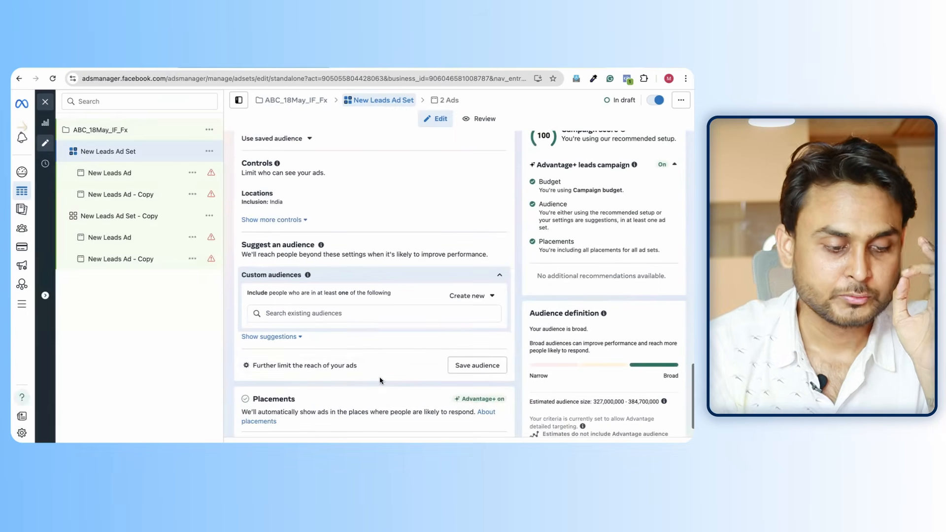
scroll(290, 362, "down", 1)
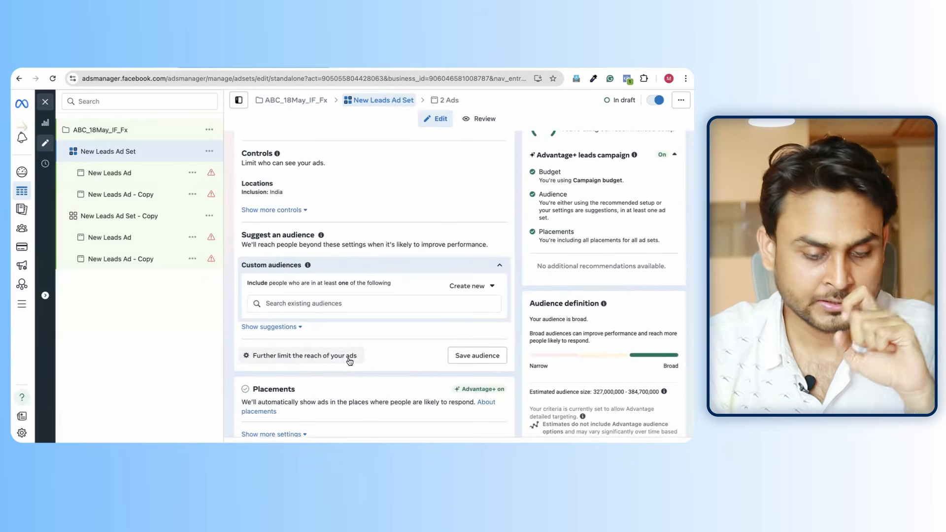
scroll(418, 275, "up", 2)
scroll(418, 274, "down", 3)
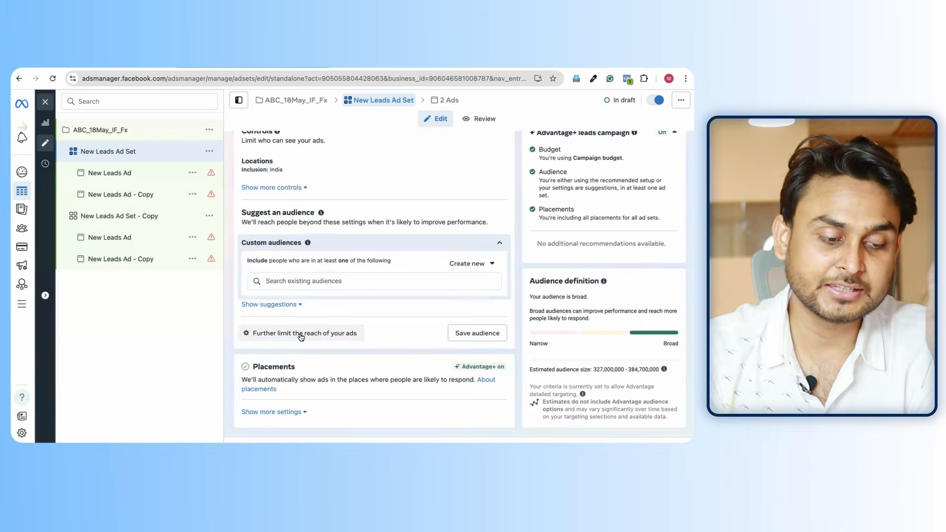
scroll(300, 335, "up", 2)
left_click(335, 266)
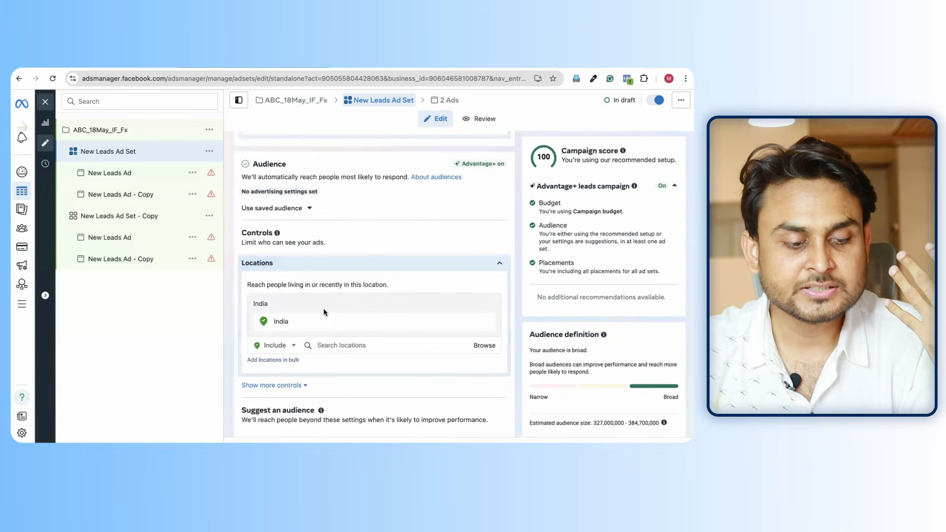
Reveal the additional audience controls of New Leads Ad Set and set the minimum age to 25.
scroll(345, 318, "down", 1)
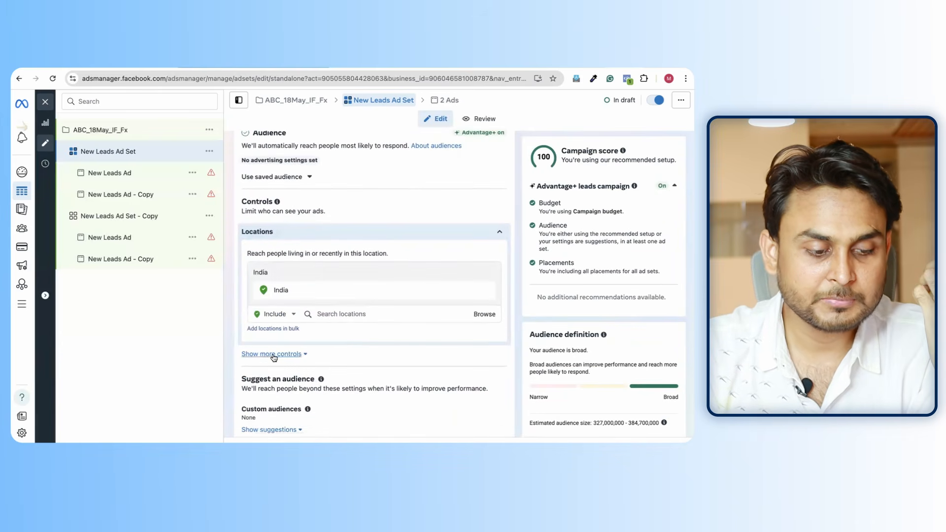
left_click(273, 355)
scroll(347, 281, "down", 2)
left_click(482, 291)
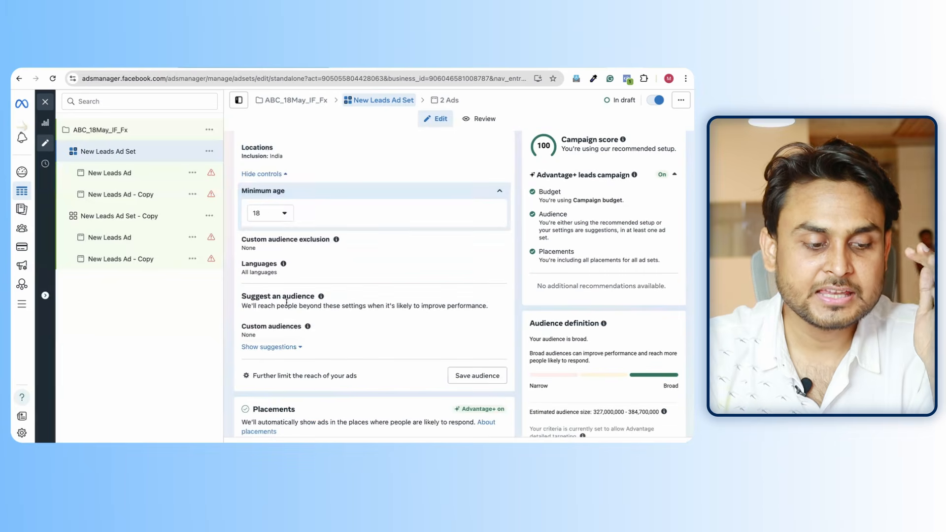
left_click(267, 216)
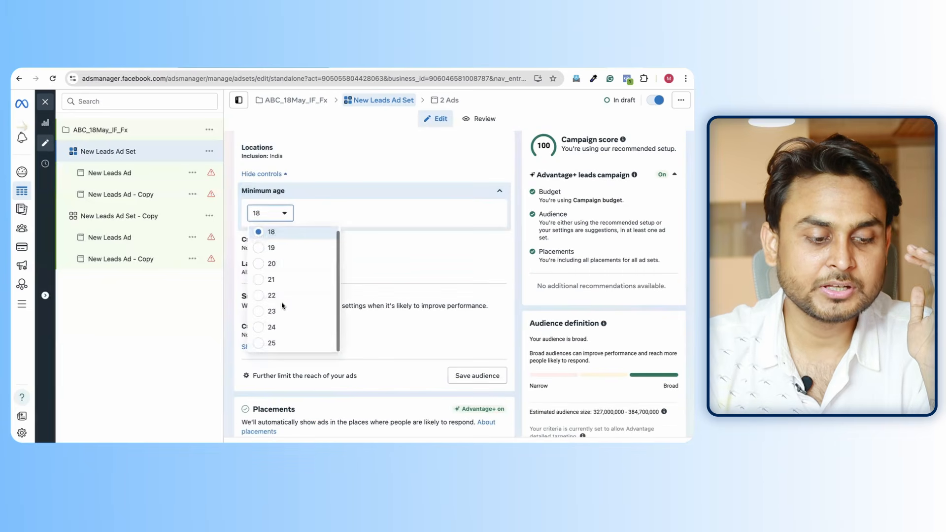
left_click(273, 341)
Open the custom audience exclusion control of New Leads Ad Set and view its options.
scroll(332, 281, "down", 1)
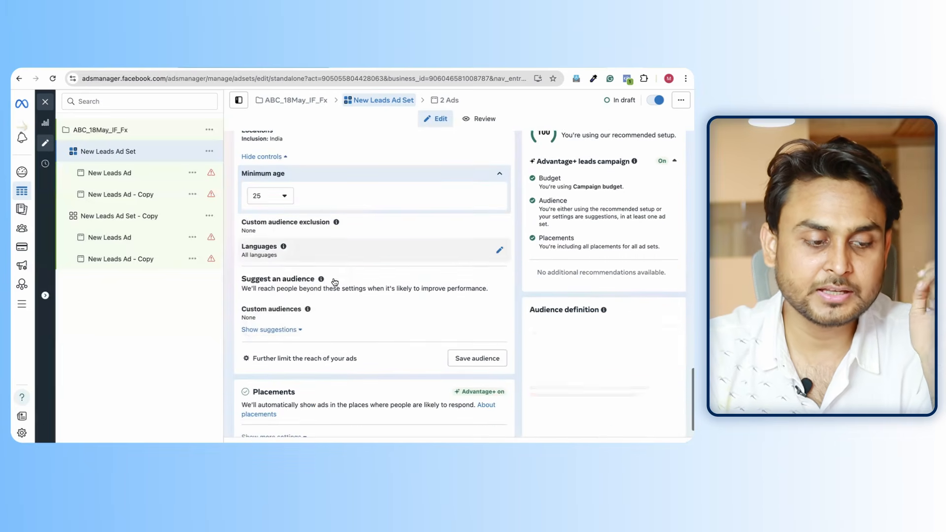
left_click(498, 226)
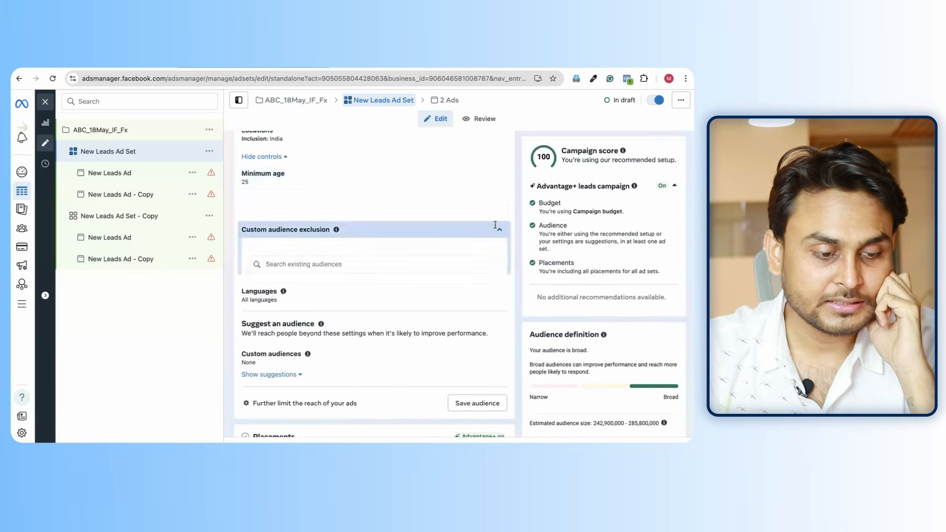
left_click(366, 234)
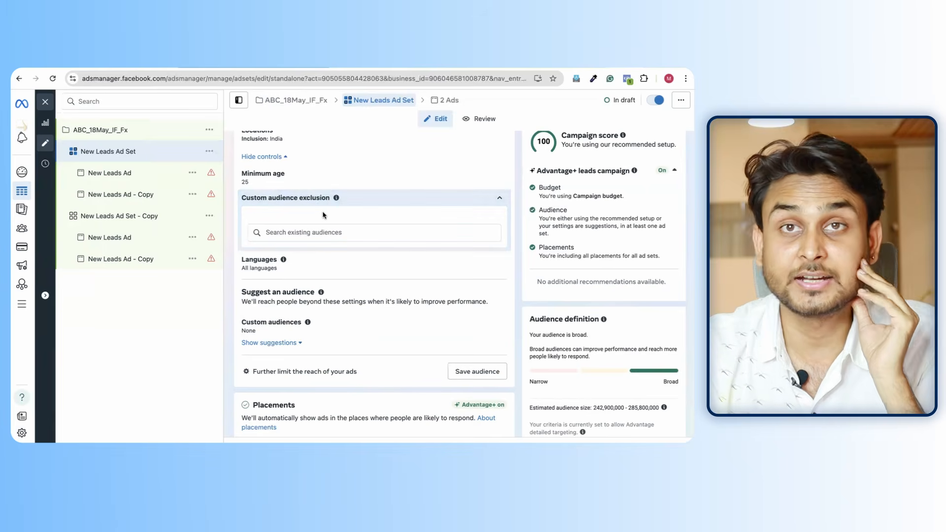
scroll(323, 215, "down", 1)
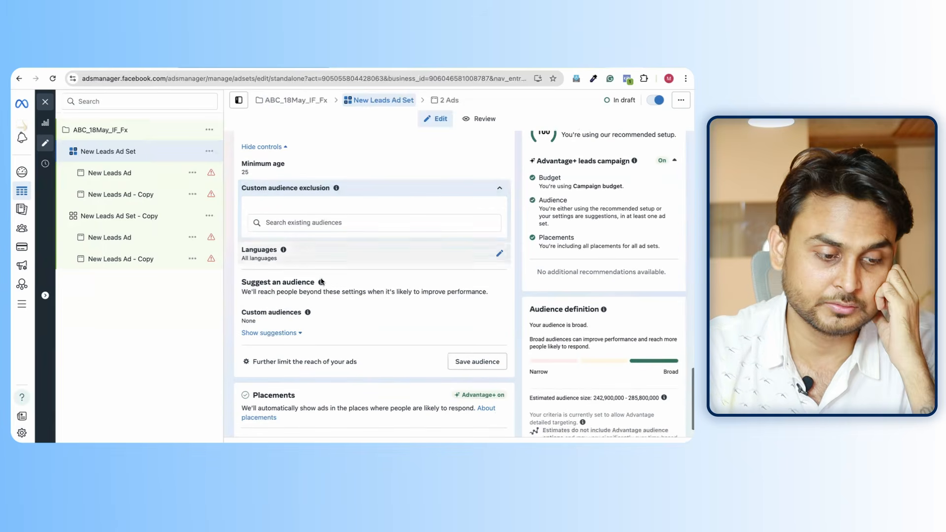
Expand the audience suggestions of New Leads Ad Set and view the custom audience and age range options.
left_click(448, 325)
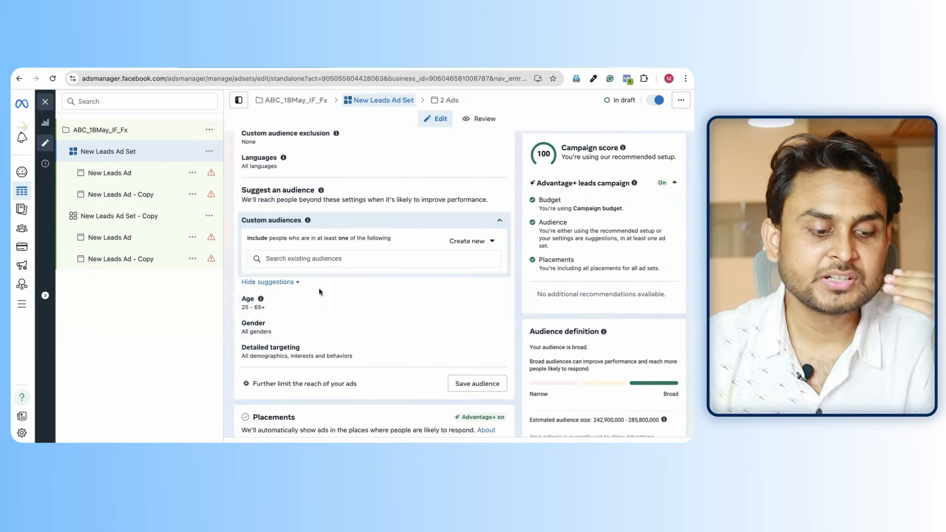
left_click(496, 303)
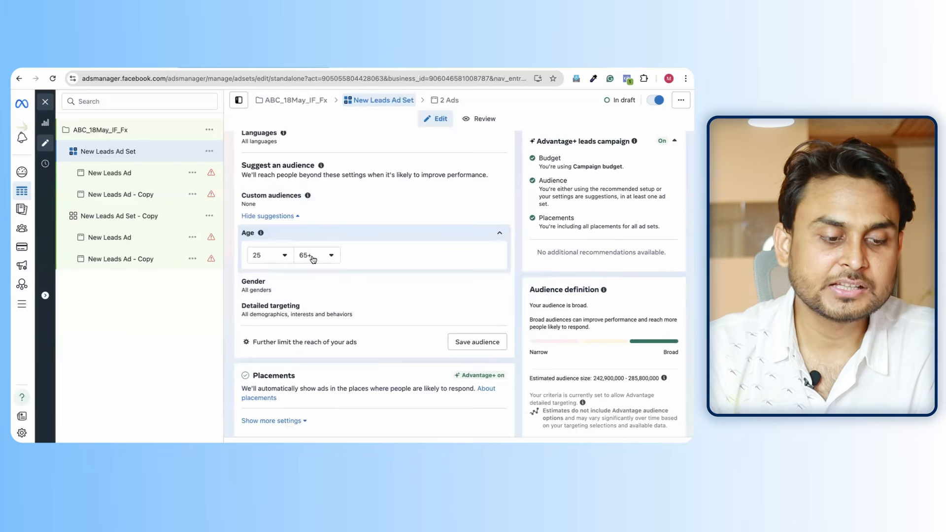
left_click(313, 255)
left_click(221, 281)
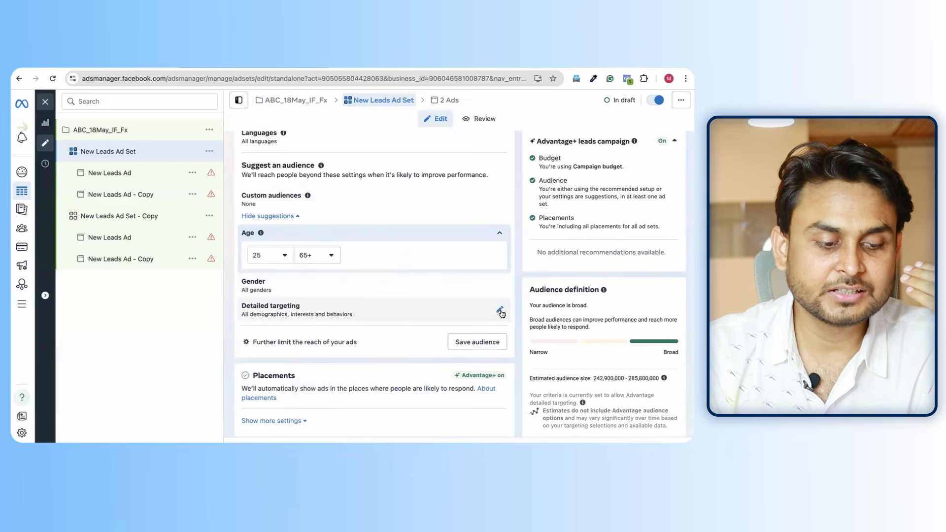
Add the relationship status demographic "In a relationship" to the detailed targeting suggestions of New Leads Ad Set.
left_click(500, 310)
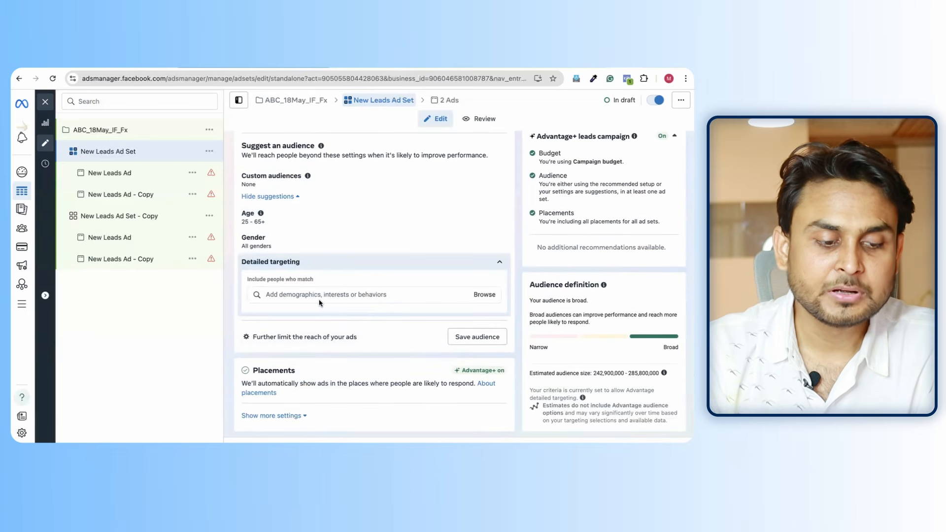
left_click(328, 296)
left_click(485, 295)
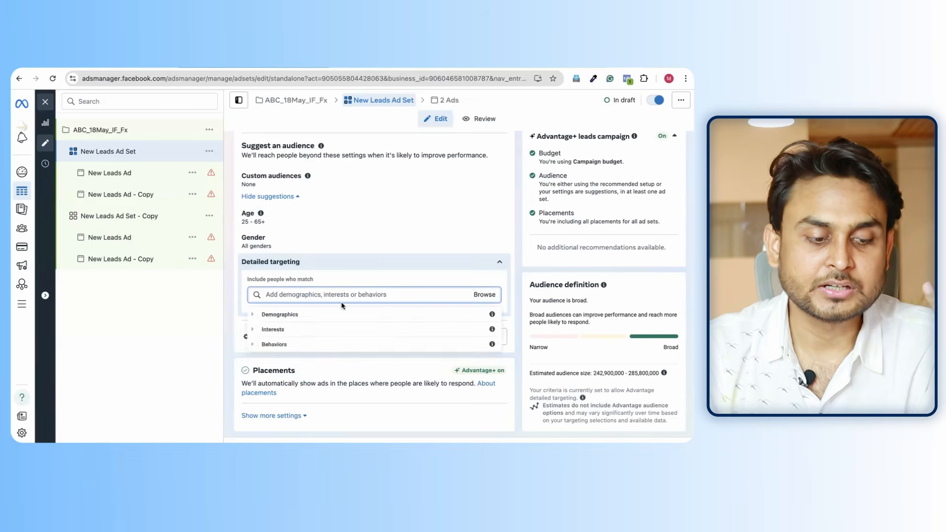
left_click(296, 314)
left_click(295, 387)
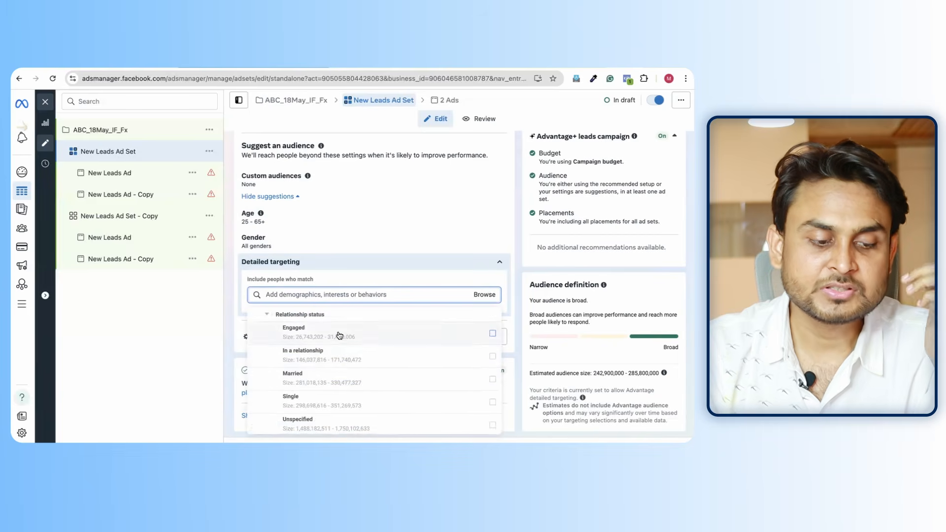
left_click(350, 359)
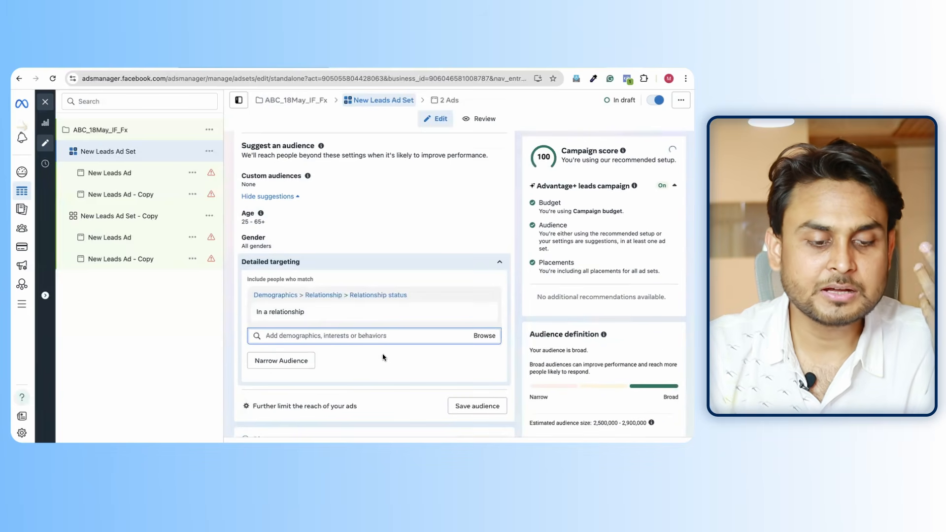
Choose to further limit the reach of the ads and switch the audience setup.
scroll(382, 294, "down", 3)
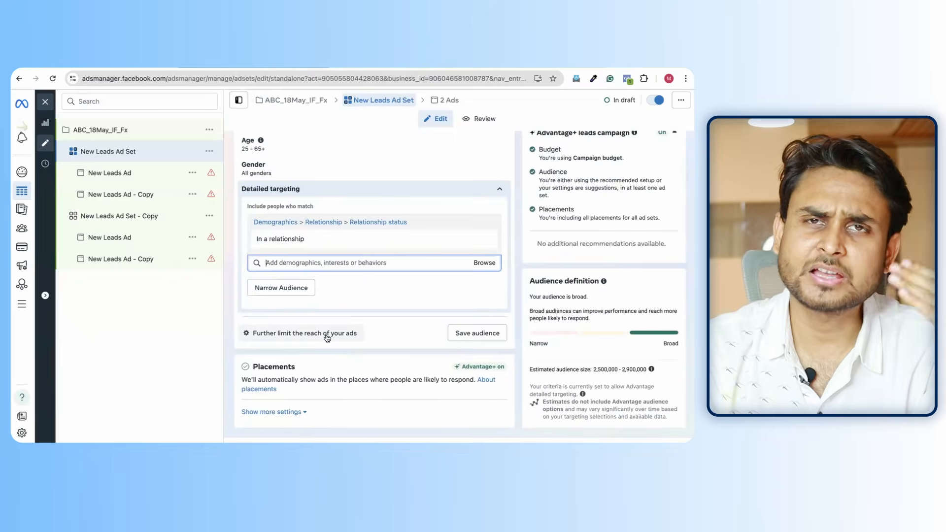
left_click(326, 336)
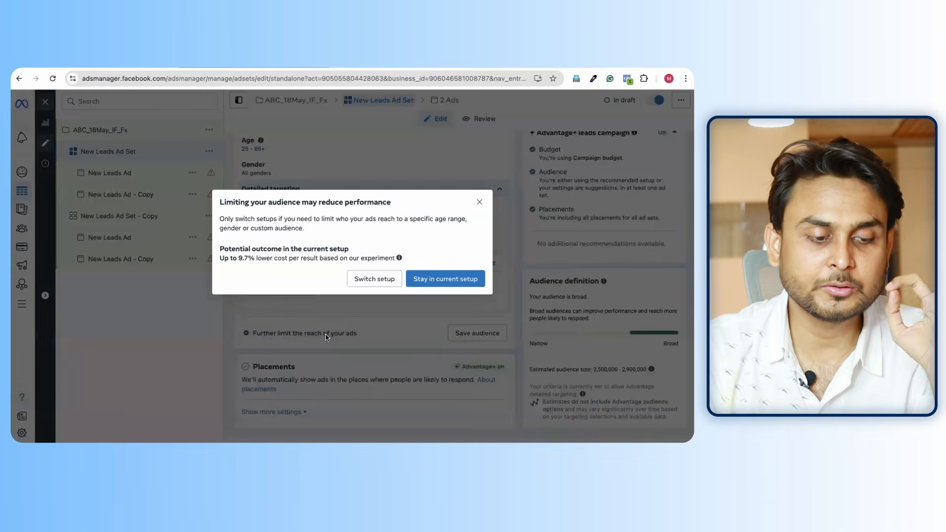
left_click(389, 279)
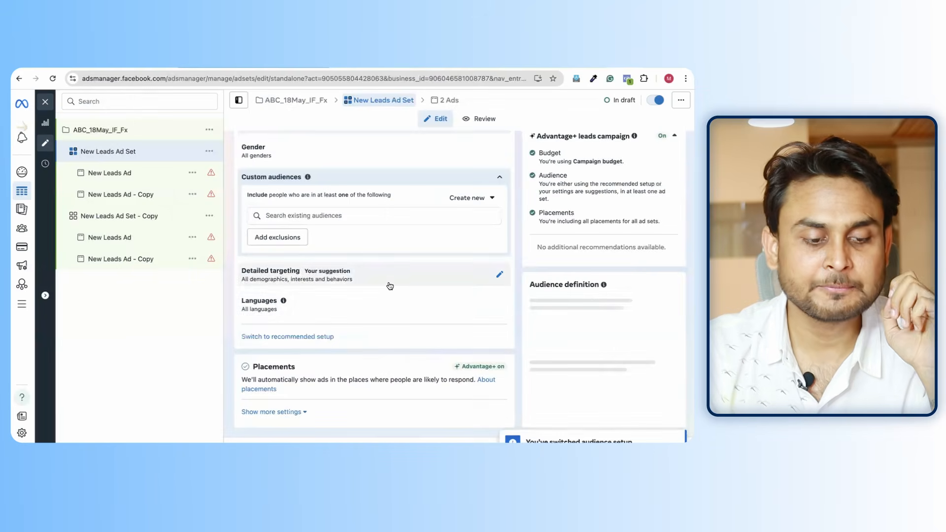
Stop using the 25 to 65+ age range as a suggestion in the switched audience setup.
scroll(415, 303, "up", 3)
scroll(416, 303, "up", 4)
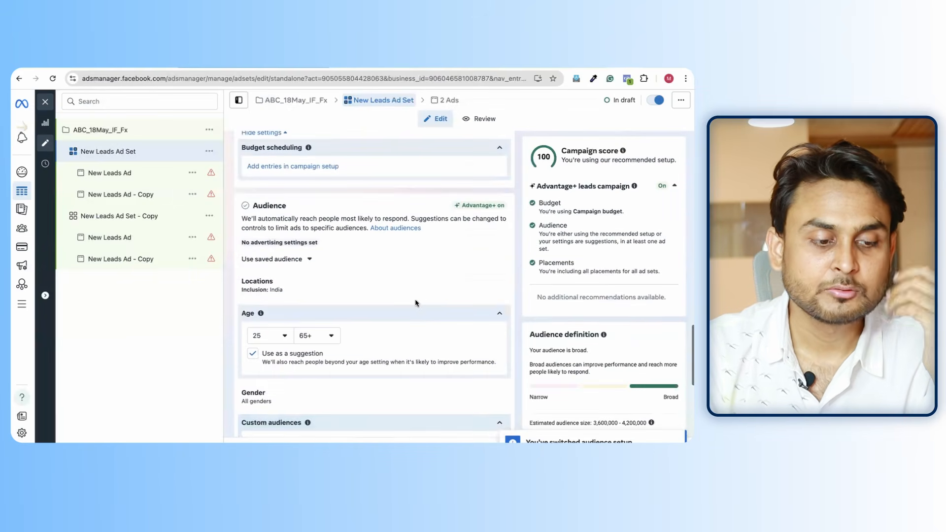
scroll(416, 303, "down", 2)
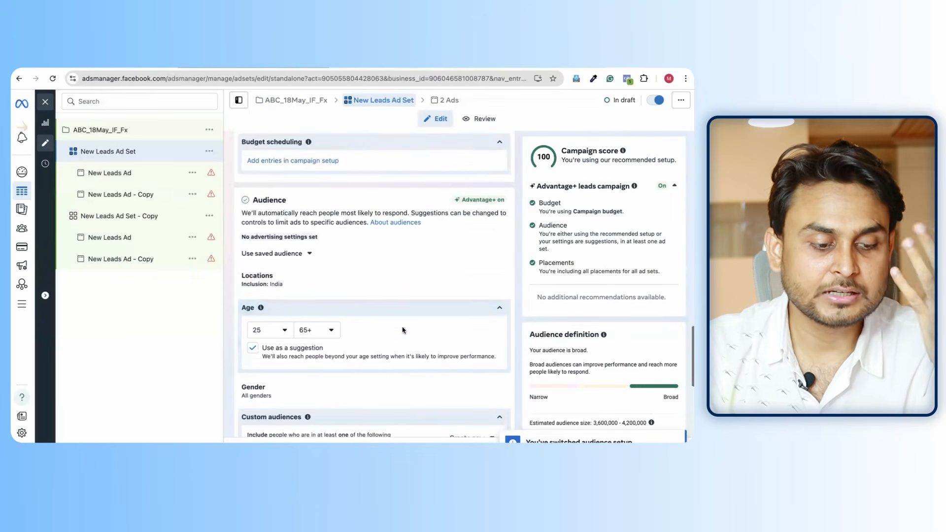
scroll(401, 327, "down", 1)
scroll(422, 309, "down", 3)
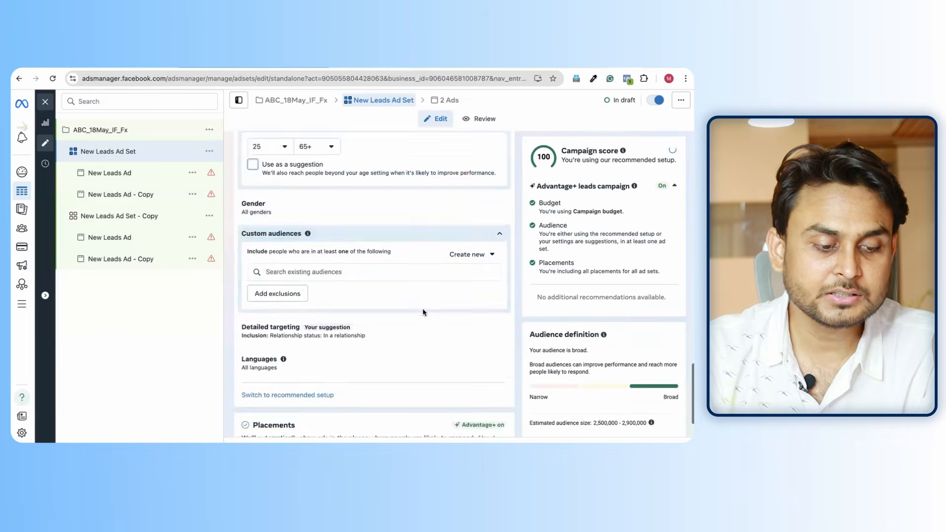
Expand detailed targeting in the switched audience setup and review its suggestion option alongside the other audience settings.
left_click(418, 344)
scroll(358, 341, "up", 1)
scroll(358, 342, "up", 2)
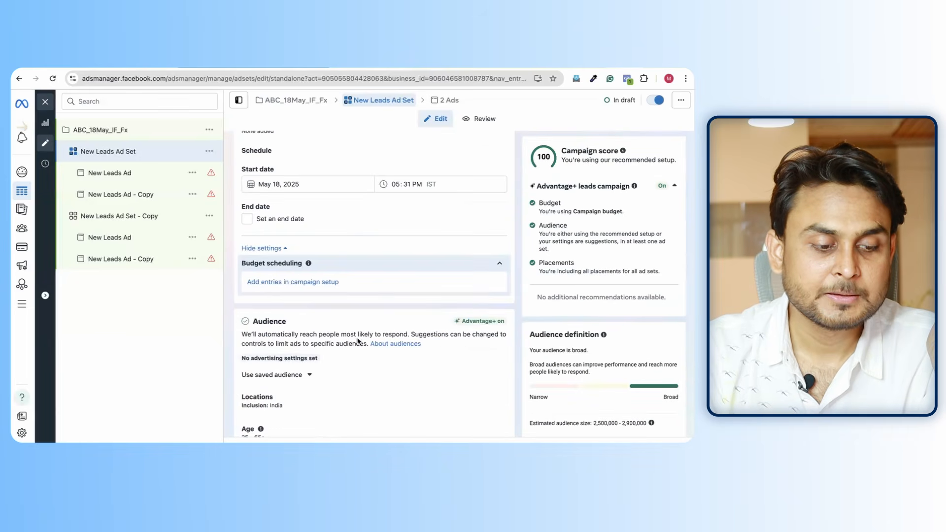
scroll(358, 341, "down", 6)
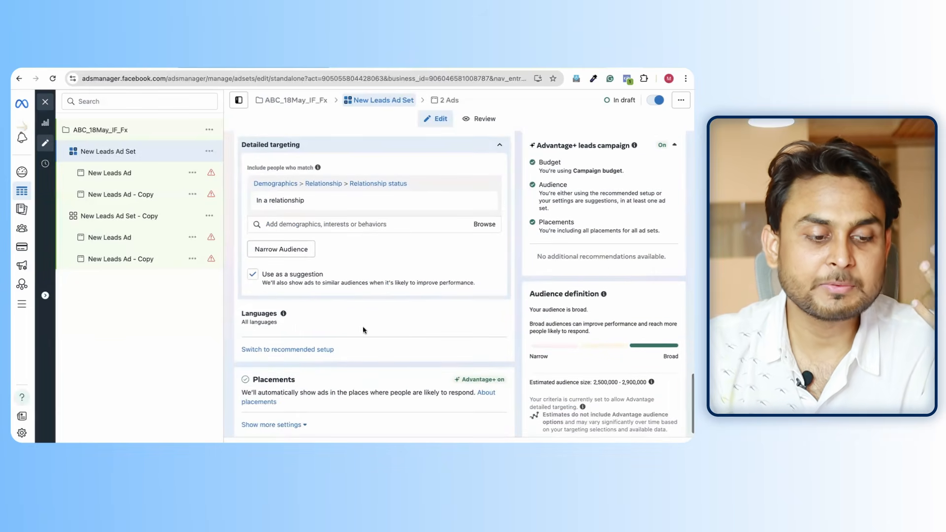
scroll(355, 262, "down", 1)
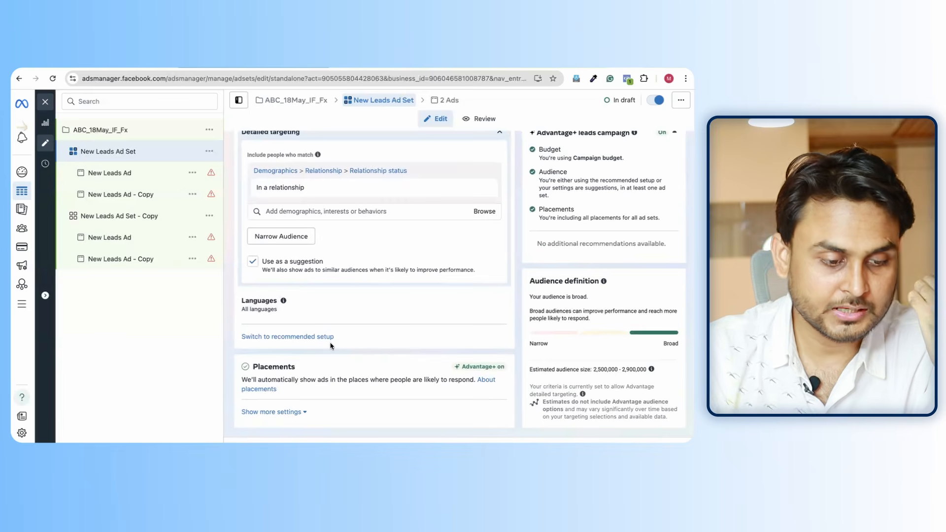
Switch the audience back to the recommended setup and review its controls and suggestions.
left_click(303, 339)
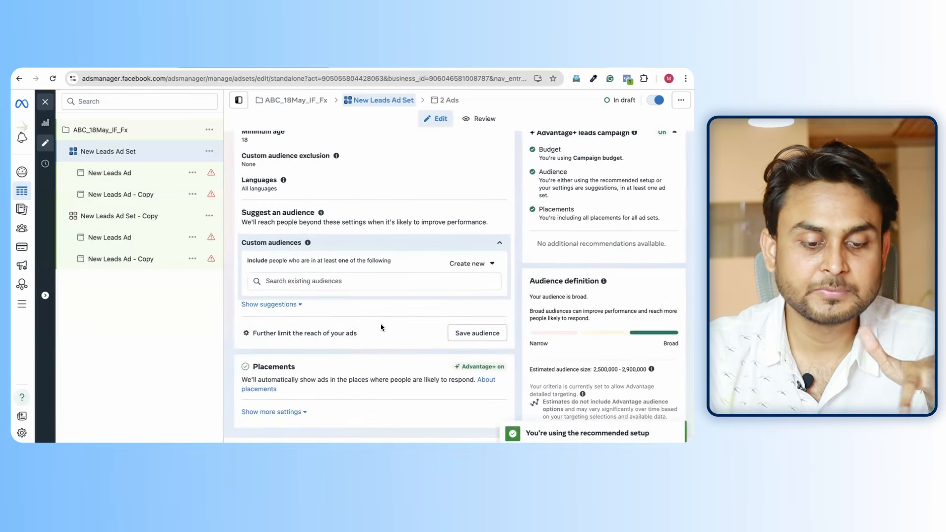
scroll(381, 327, "up", 4)
scroll(383, 328, "up", 2)
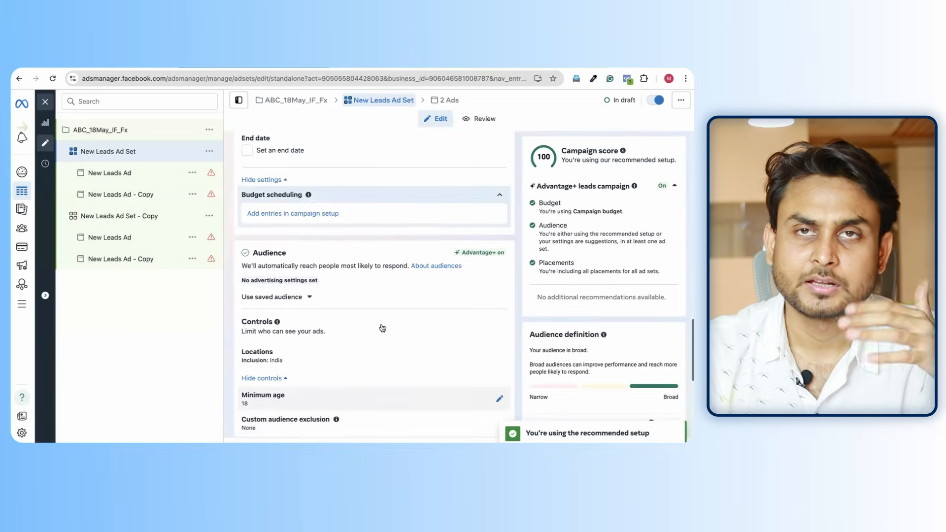
scroll(382, 328, "down", 4)
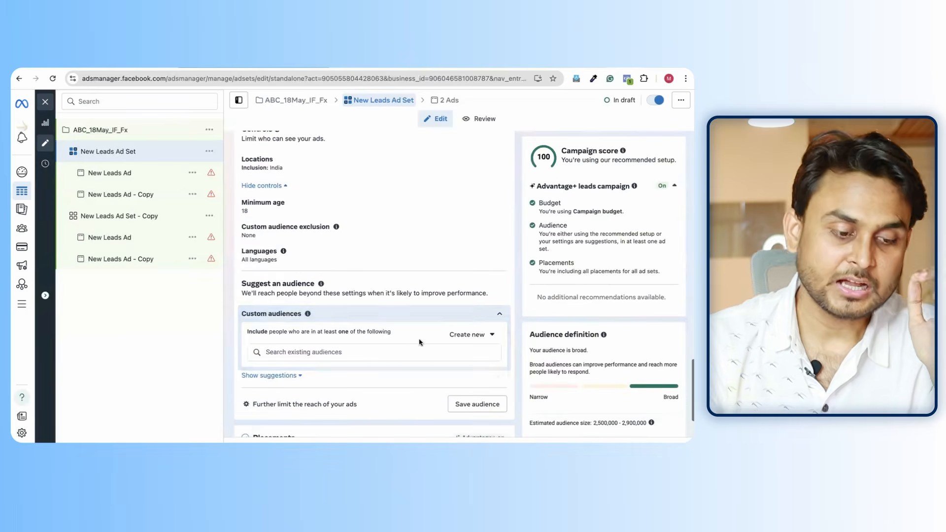
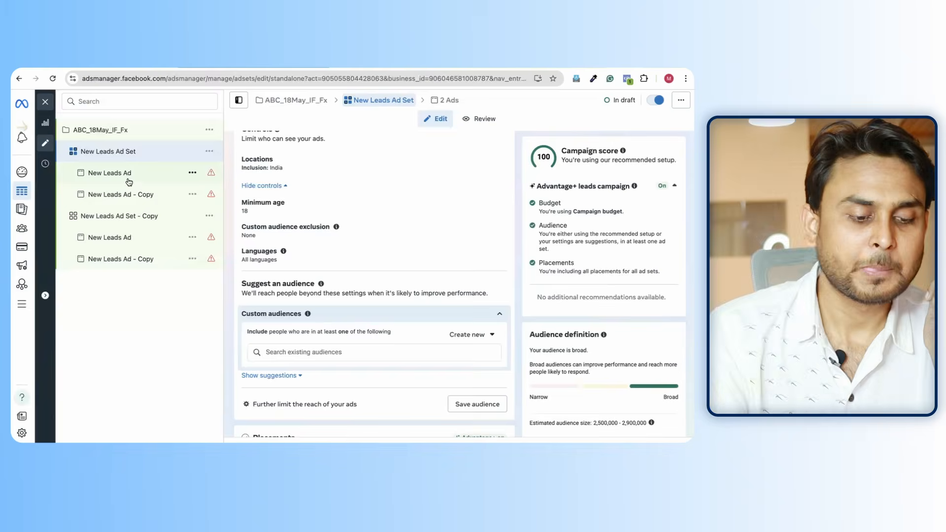
Set the minimum age in the audience controls of New Leads Ad Set to 25.
scroll(393, 262, "up", 2)
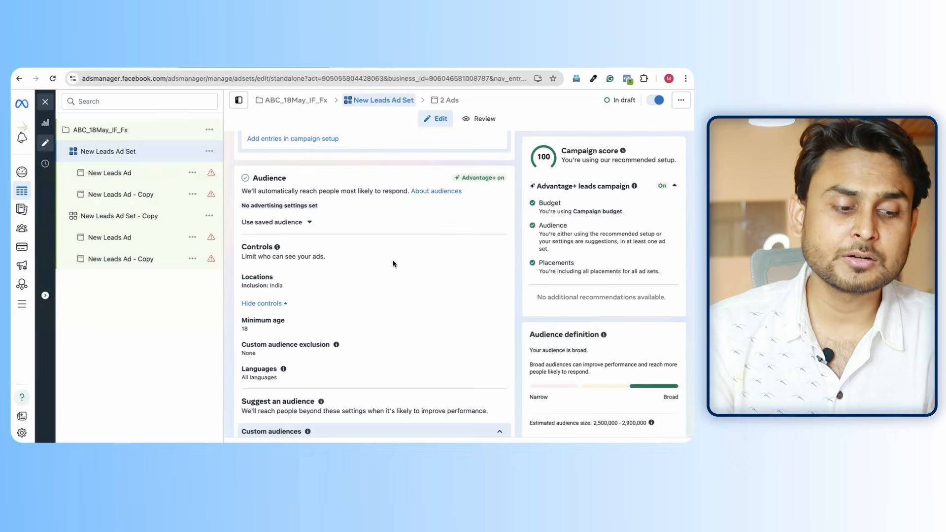
scroll(392, 264, "down", 1)
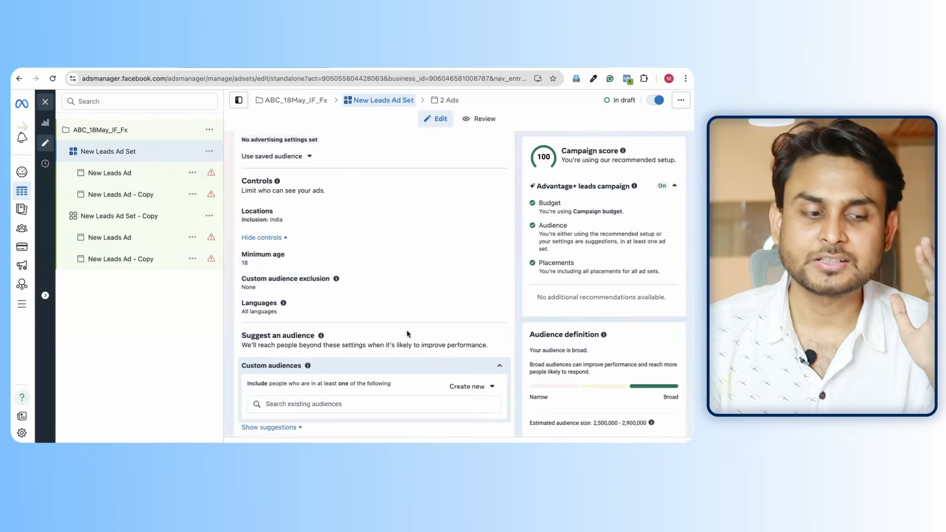
left_click(500, 256)
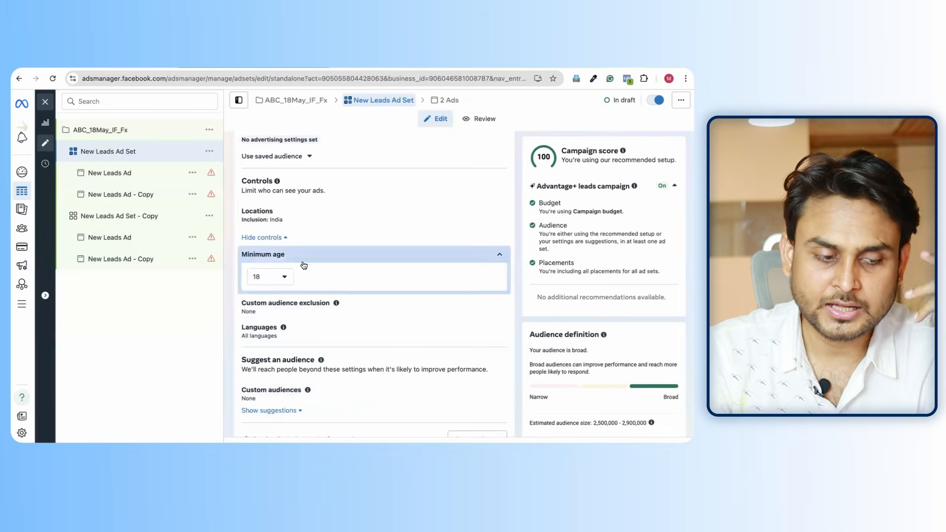
left_click(273, 279)
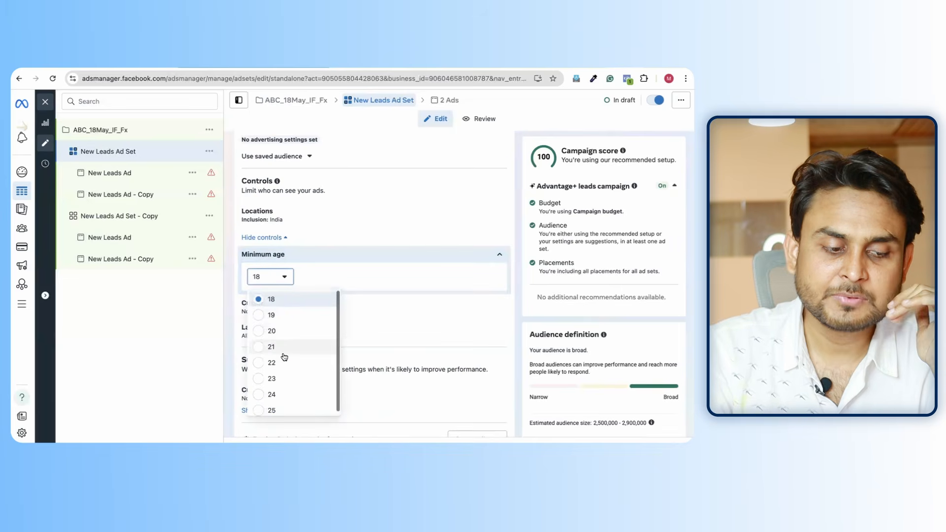
left_click(295, 412)
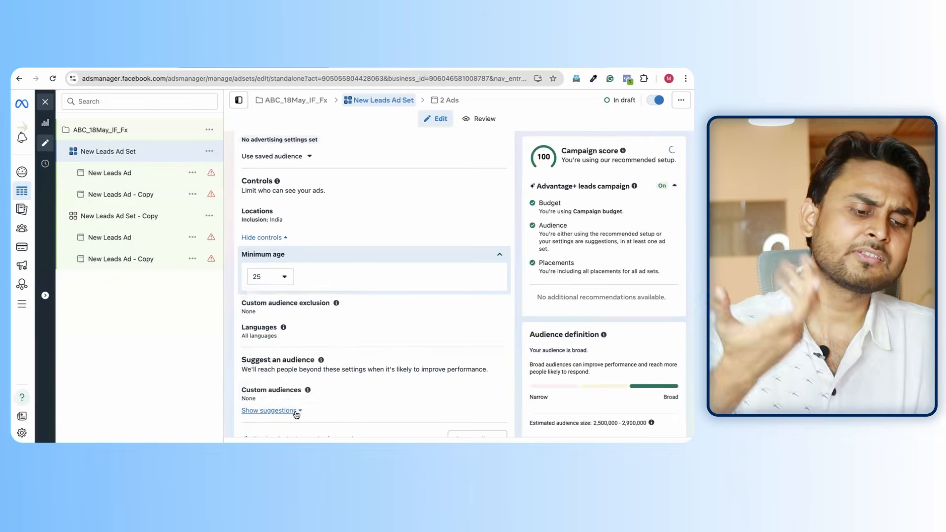
Change the audience location of New Leads Ad Set from all of India to Delhi.
scroll(461, 307, "up", 3)
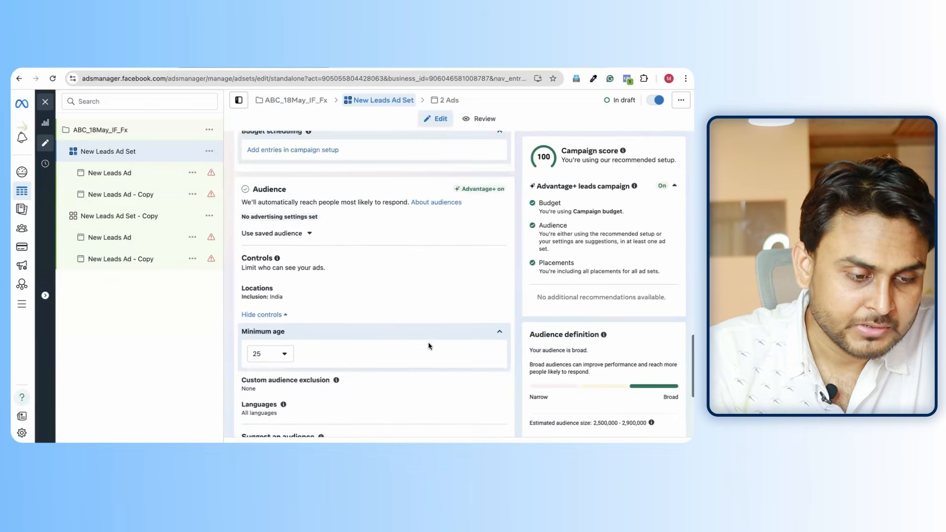
left_click(496, 292)
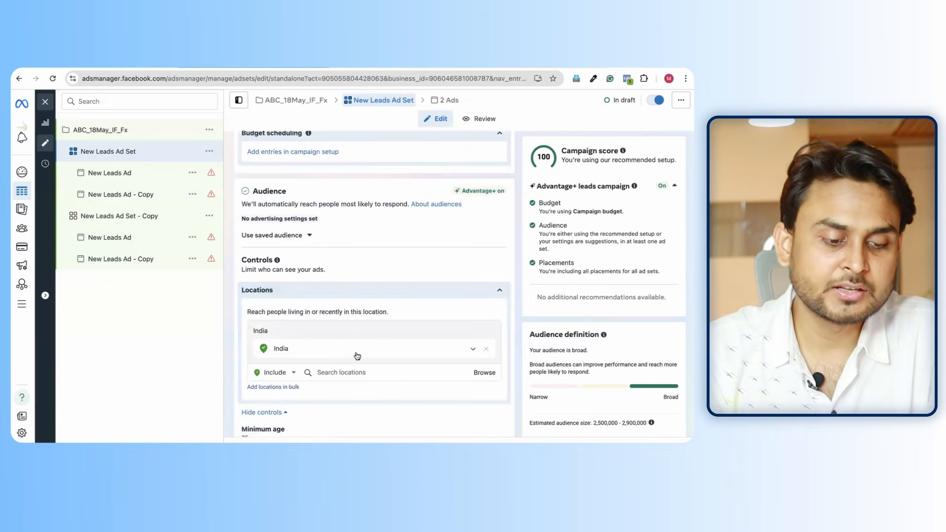
left_click(349, 373)
type("delhi")
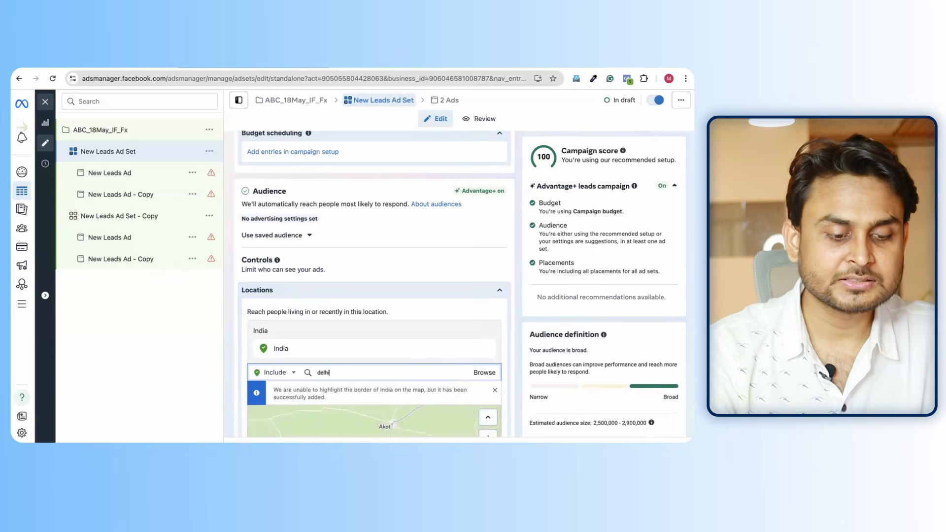
left_click(327, 389)
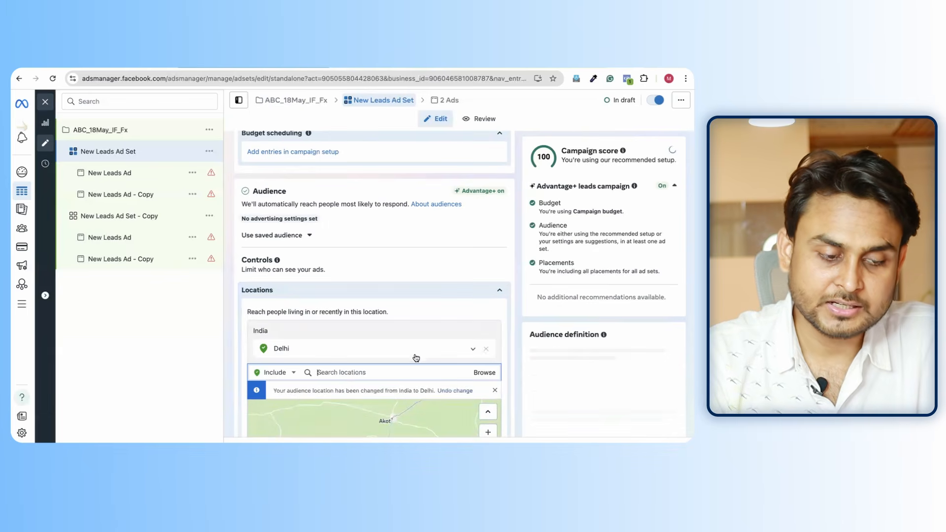
Add the city of Lucknow, Uttar Pradesh, India to the included audience locations.
scroll(425, 351, "down", 2)
scroll(425, 351, "down", 4)
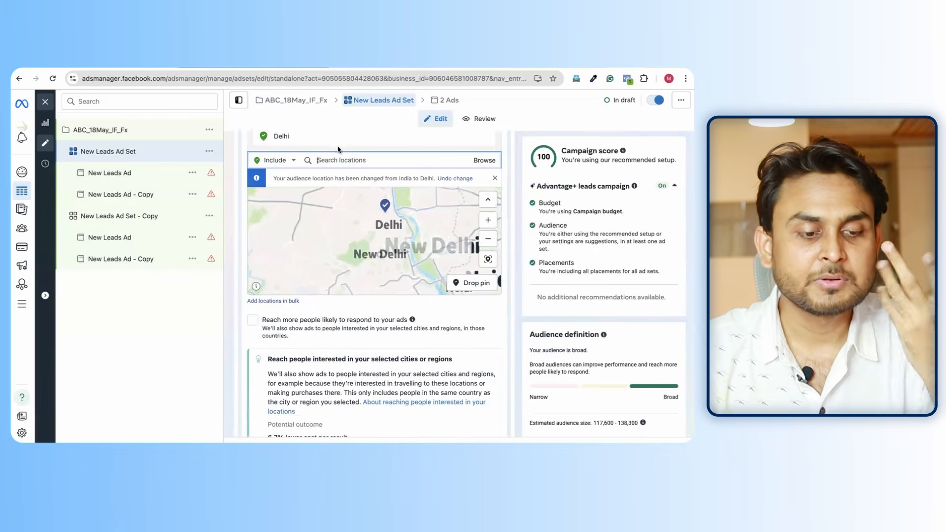
type("luckl")
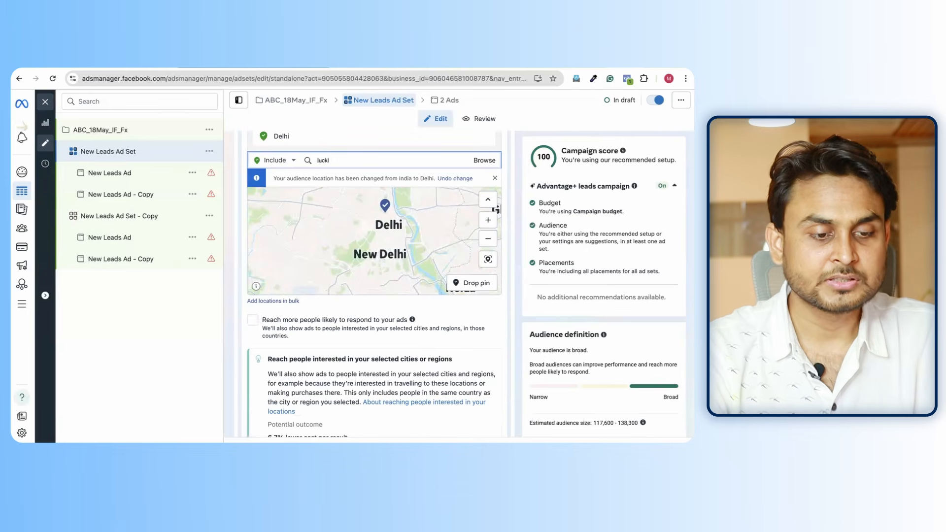
key("BackSpace")
type("now")
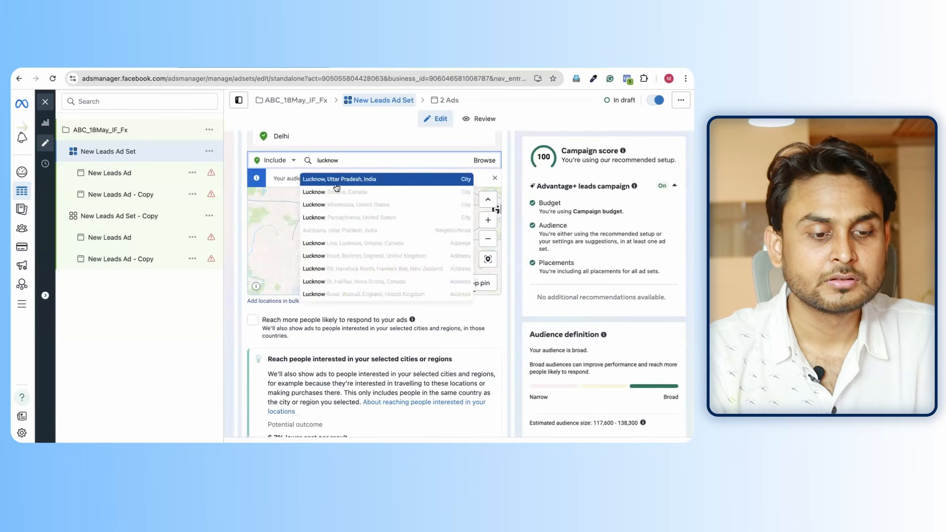
left_click(342, 180)
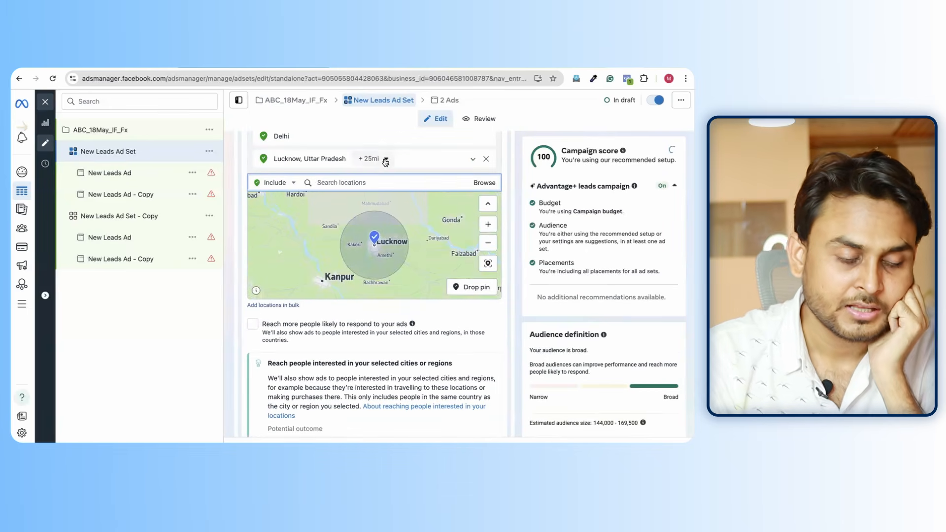
Limit the included Lucknow, Uttar Pradesh location to the current city only instead of cities within a radius.
scroll(379, 163, "up", 2)
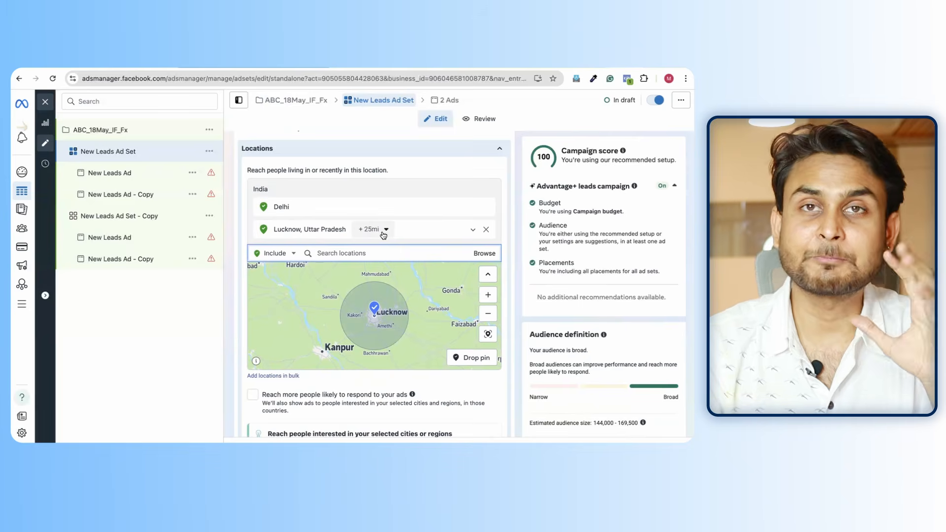
left_click(383, 235)
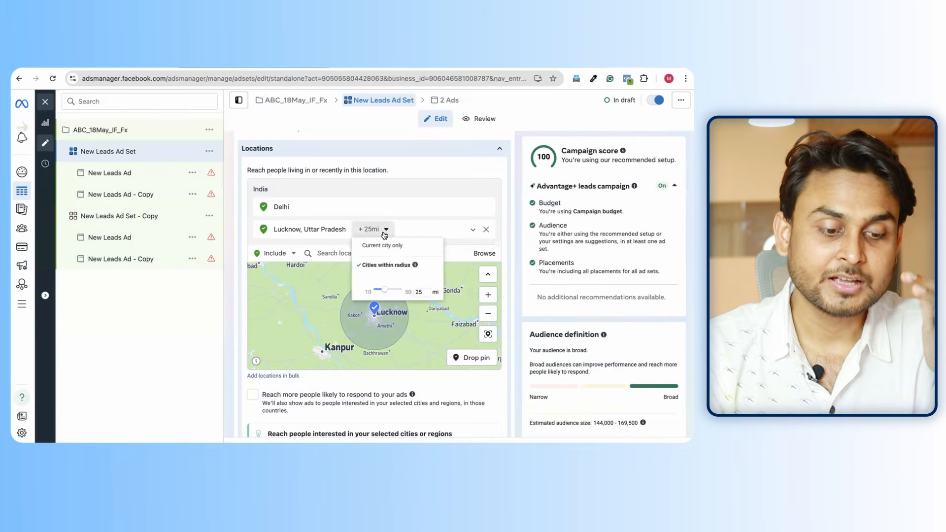
left_click(394, 245)
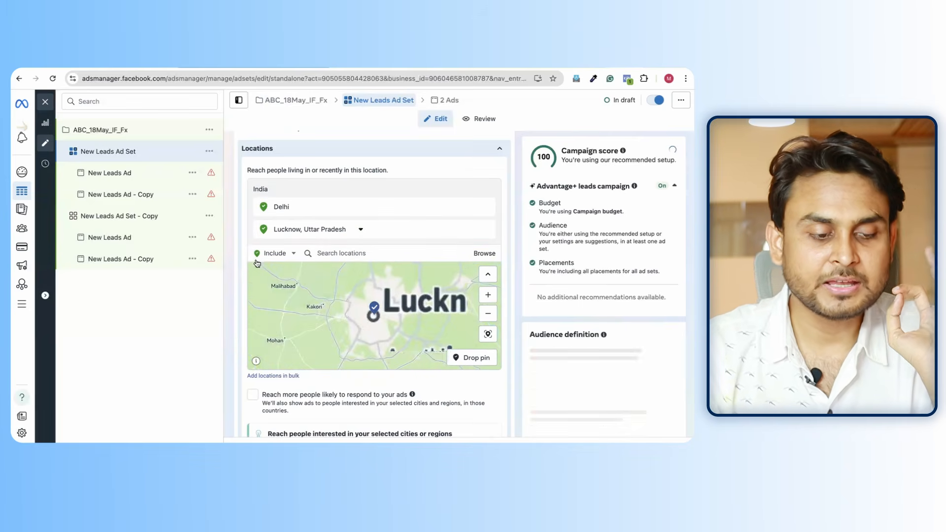
scroll(237, 258, "down", 2)
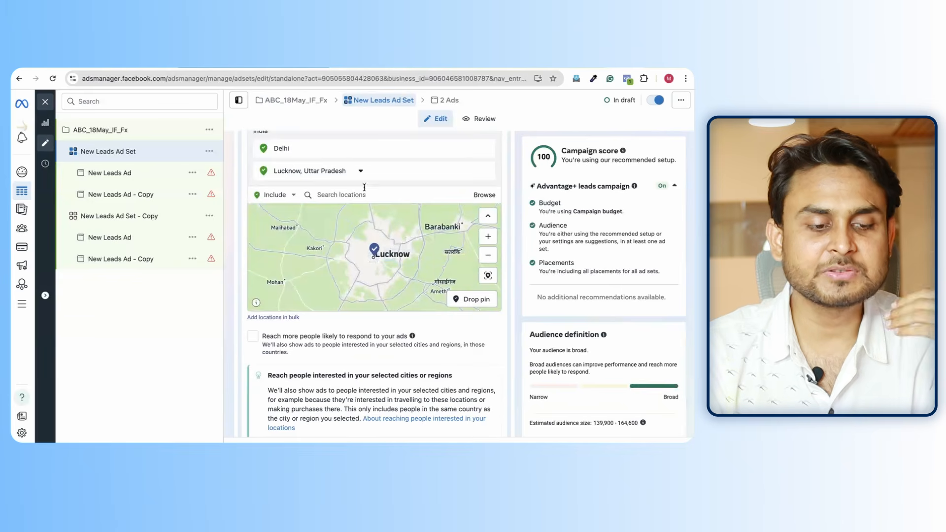
left_click(361, 170)
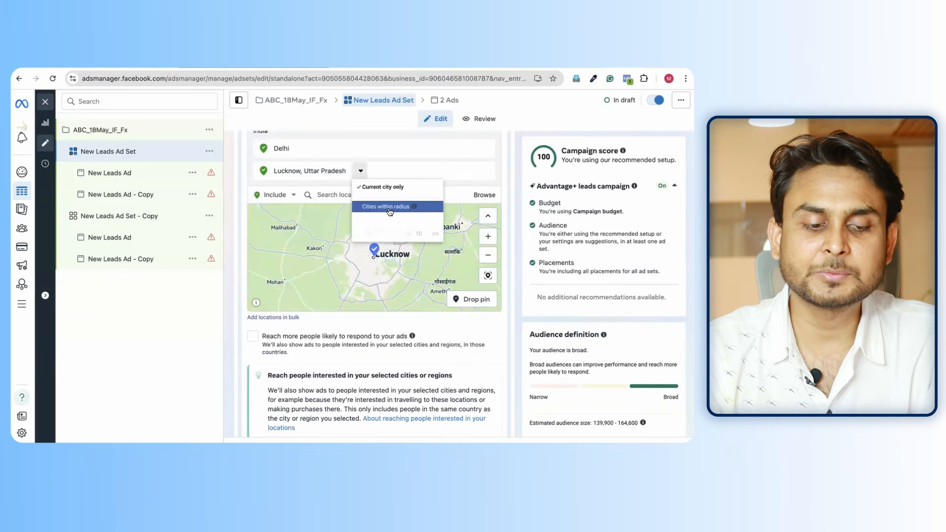
left_click(242, 244)
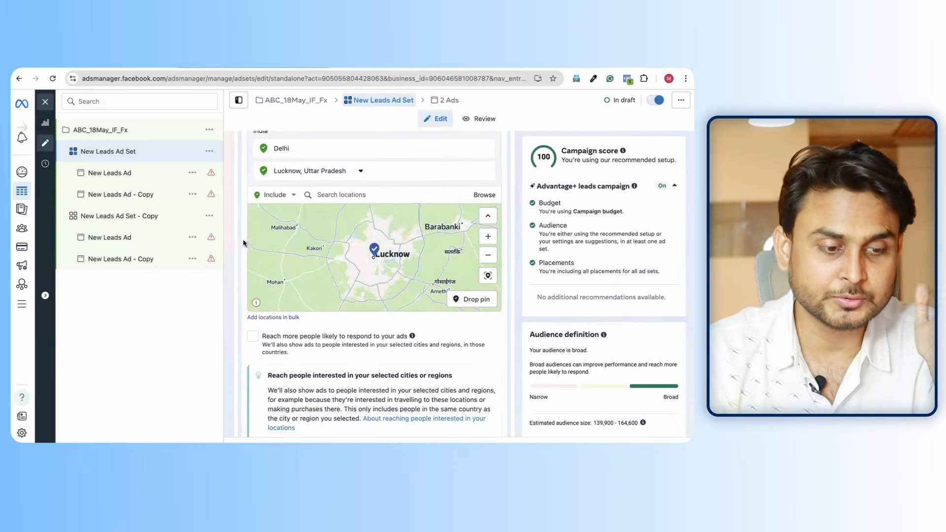
double_click(313, 220)
scroll(296, 170, "up", 5)
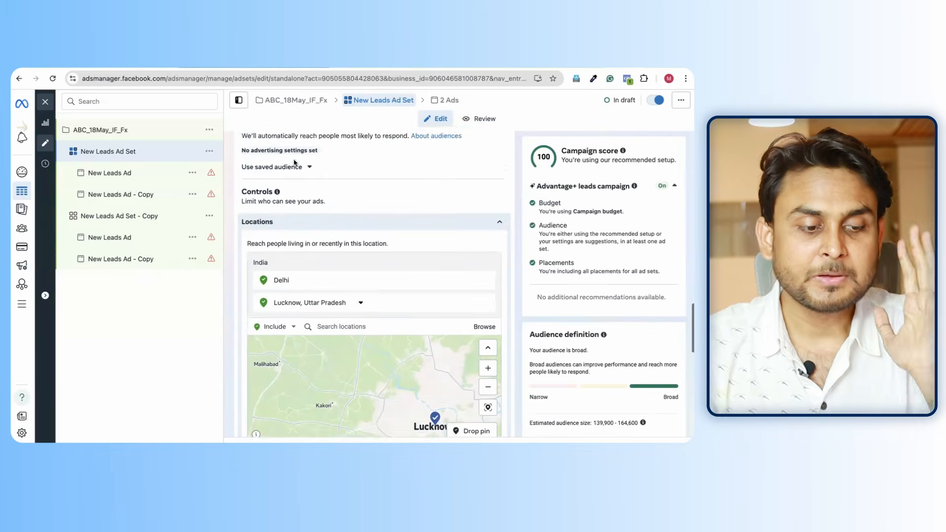
scroll(294, 163, "down", 3)
scroll(312, 214, "up", 2)
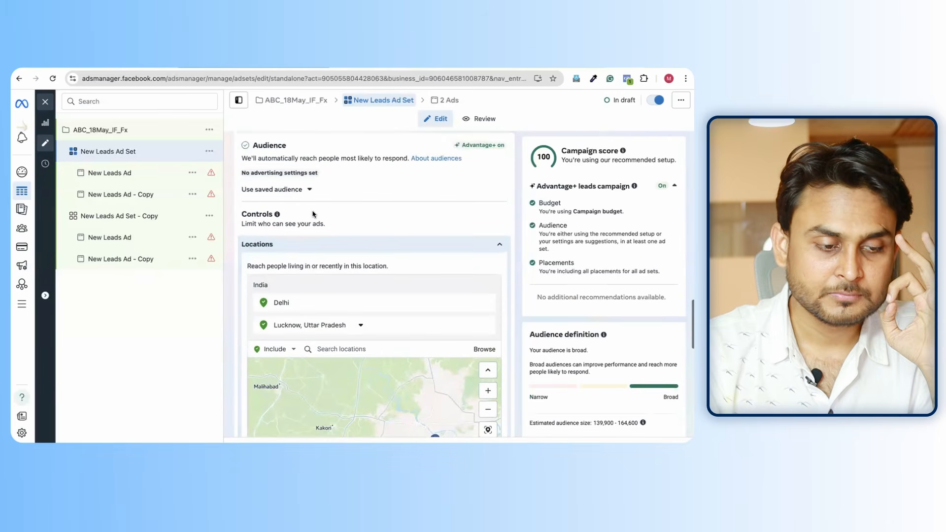
scroll(313, 215, "up", 1)
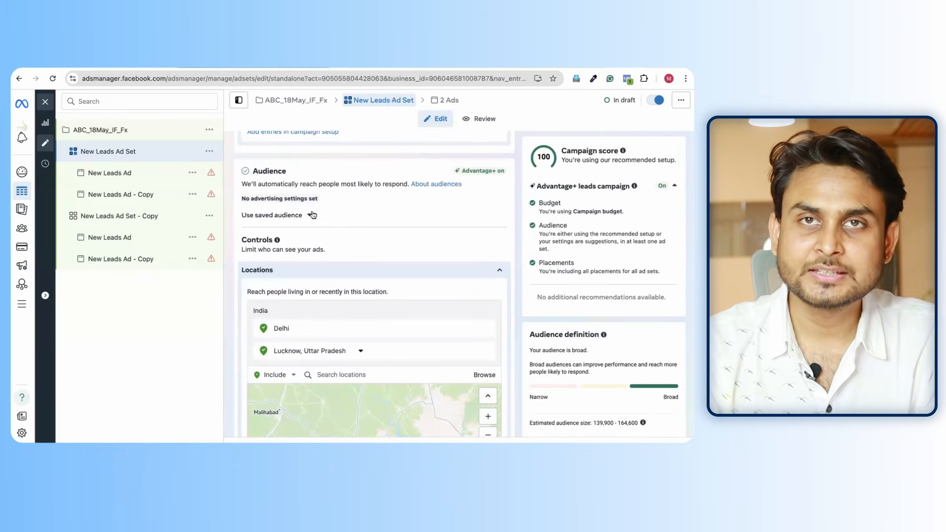
scroll(312, 215, "down", 3)
scroll(268, 314, "down", 4)
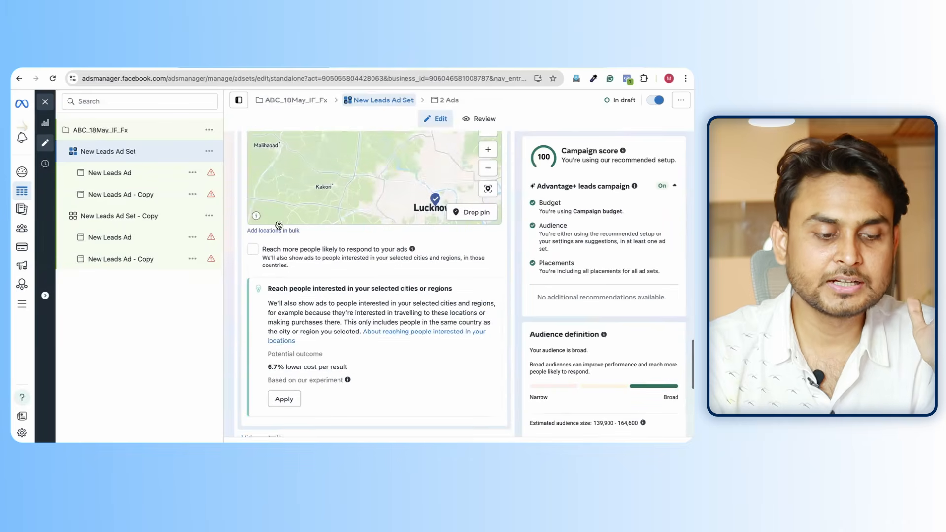
Enable reaching more people likely to respond to the ads in the location settings, and disable it again.
scroll(268, 315, "down", 1)
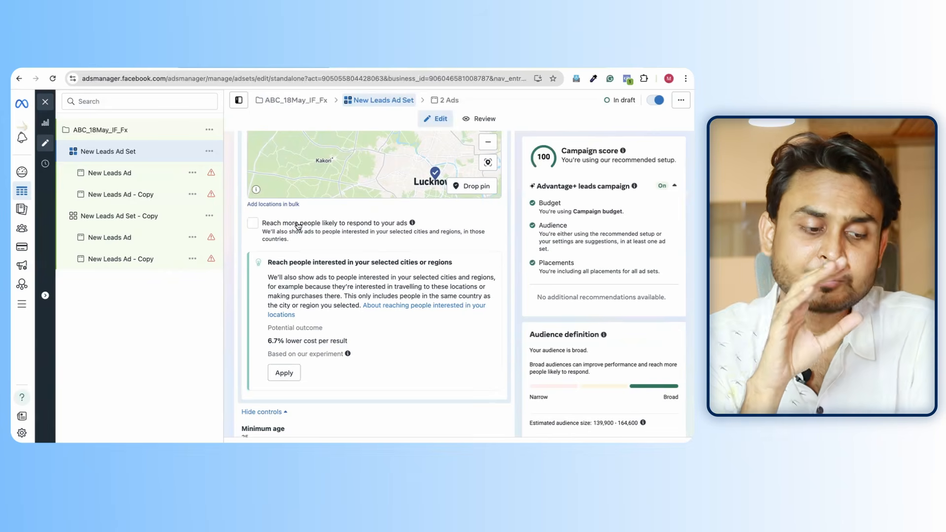
left_click(252, 223)
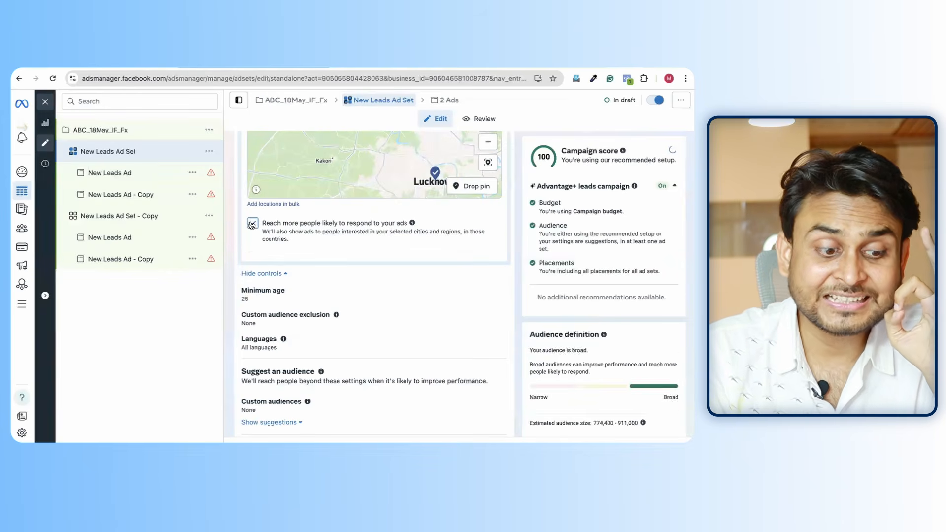
left_click(252, 223)
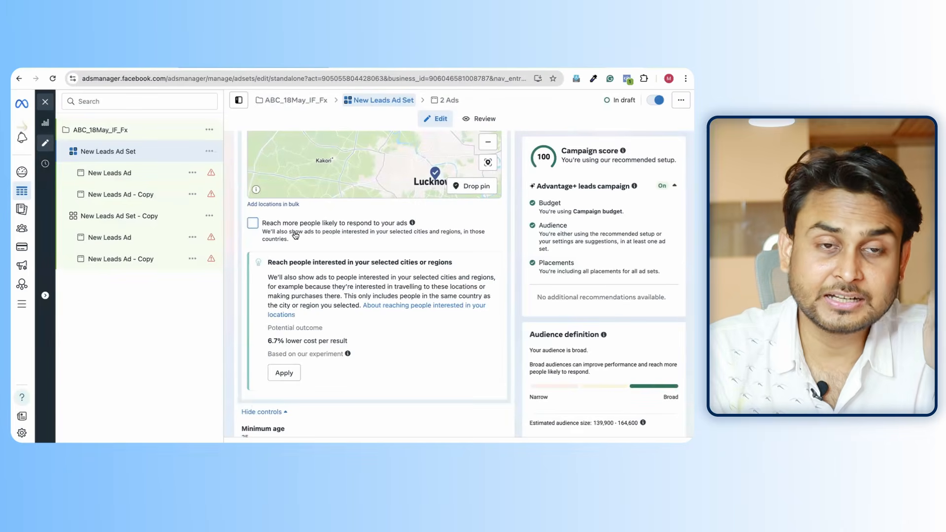
scroll(319, 240, "up", 3)
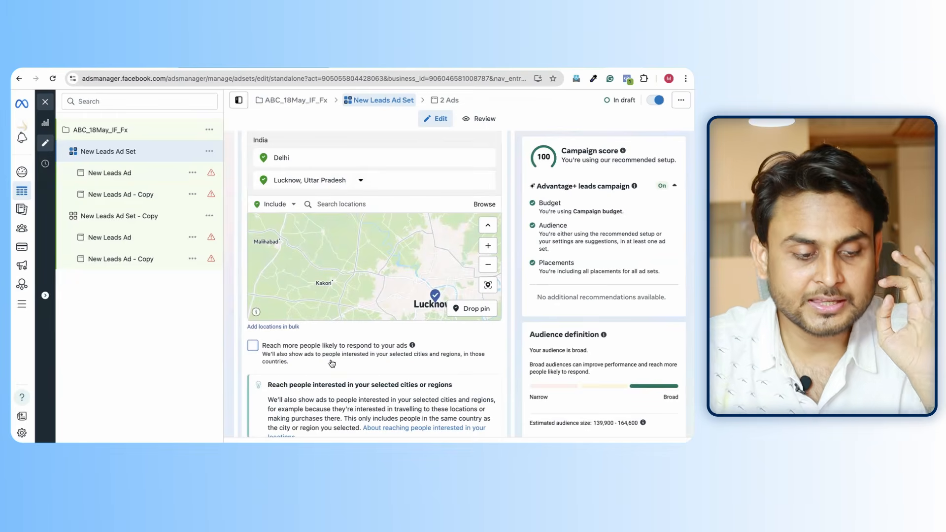
scroll(333, 363, "down", 2)
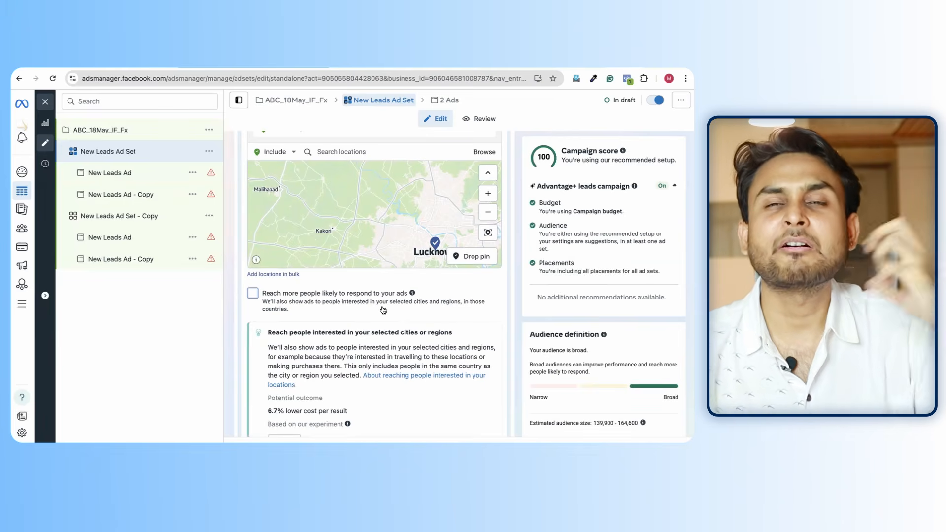
scroll(384, 310, "down", 2)
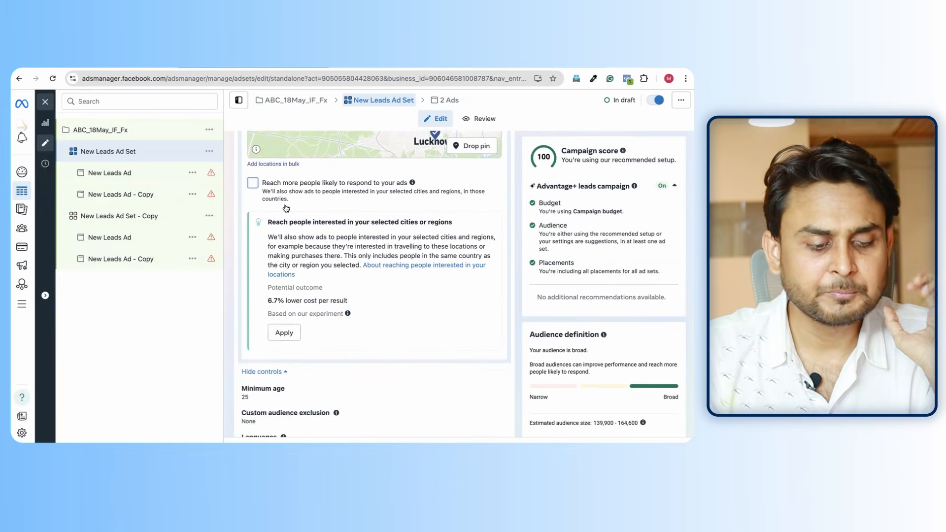
Exclude Audience Network from the placement platforms of New Leads Ad Set, keeping Facebook and Instagram.
scroll(291, 217, "down", 3)
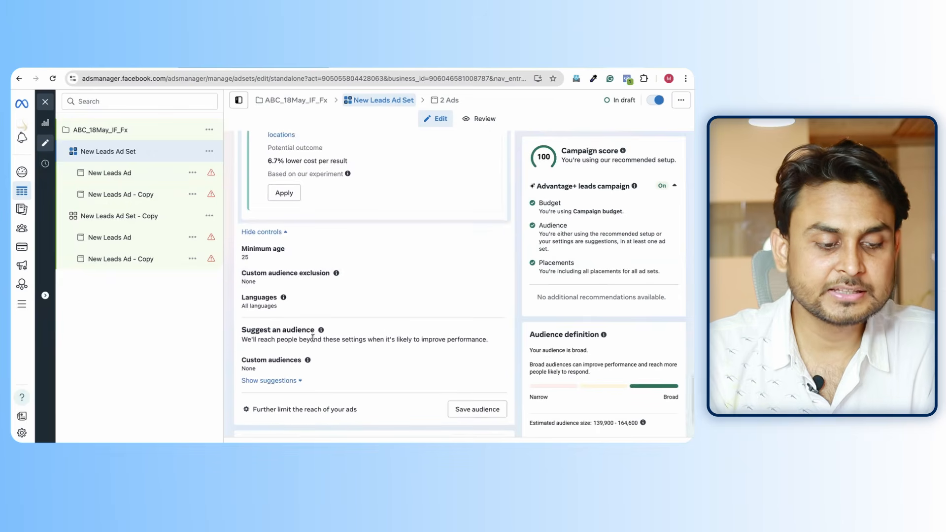
scroll(295, 393, "down", 1)
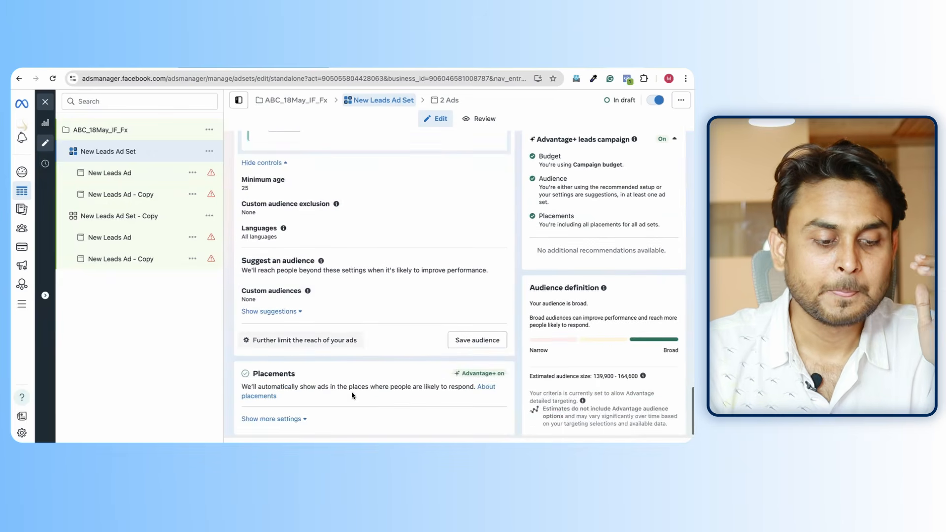
scroll(352, 396, "down", 1)
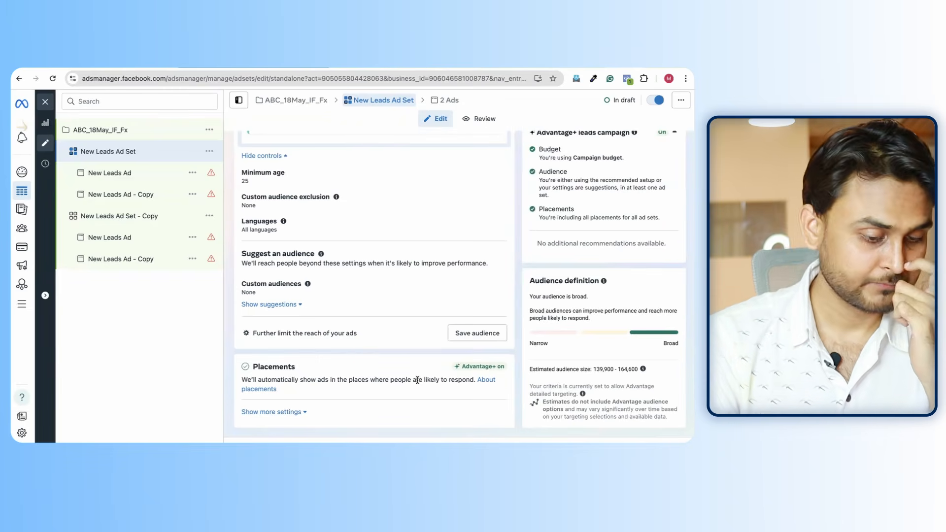
left_click(293, 413)
scroll(369, 390, "down", 2)
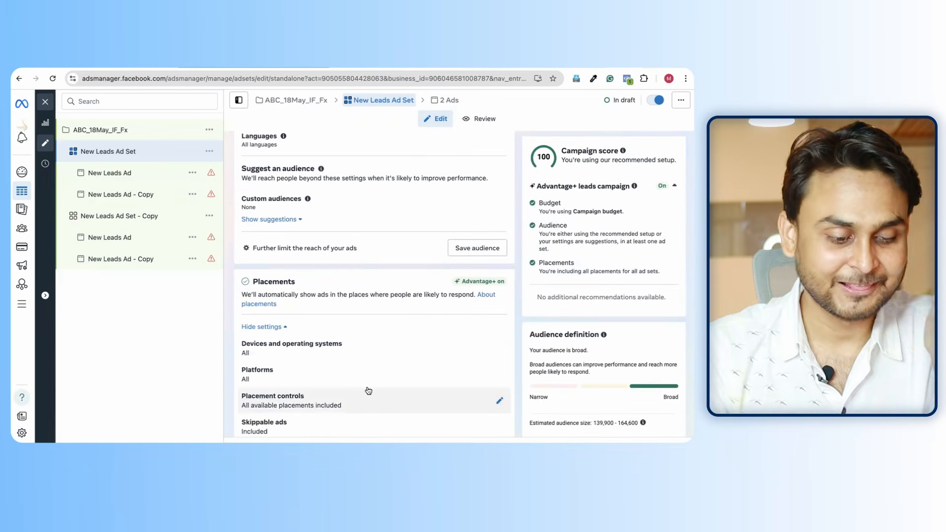
scroll(369, 390, "down", 1)
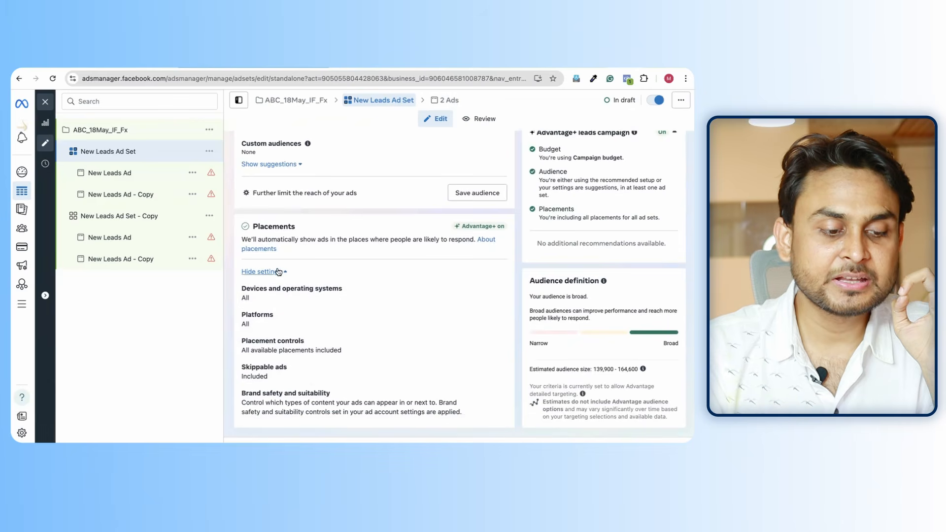
left_click(261, 250)
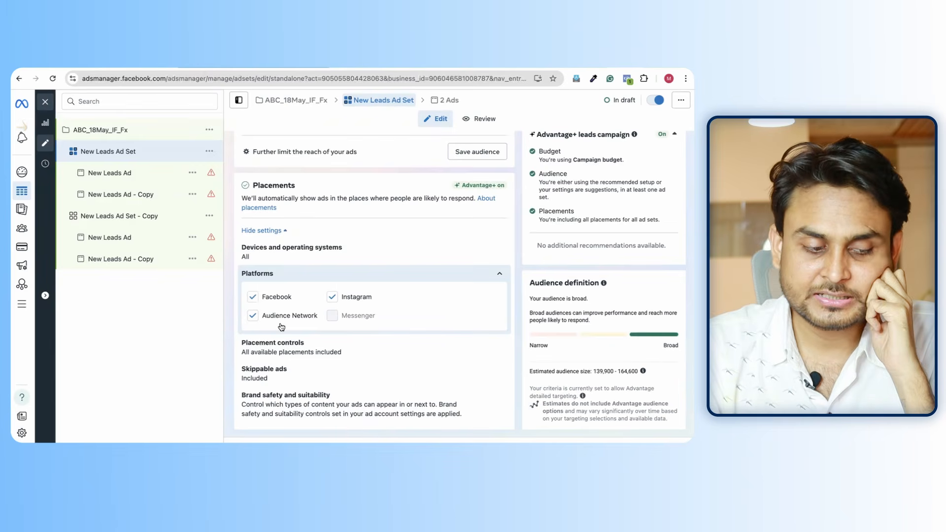
left_click(250, 318)
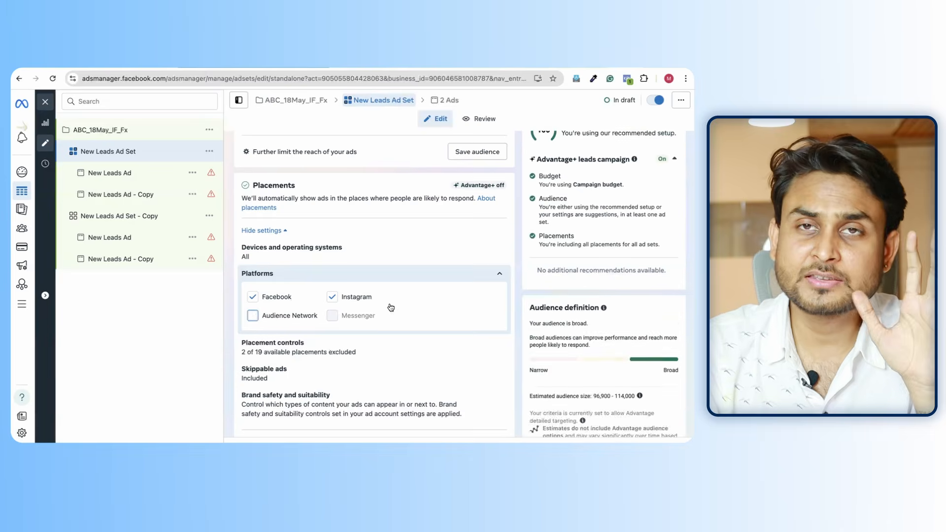
Open the placement controls of New Leads Ad Set and review which placement groups are included.
scroll(359, 414, "down", 3)
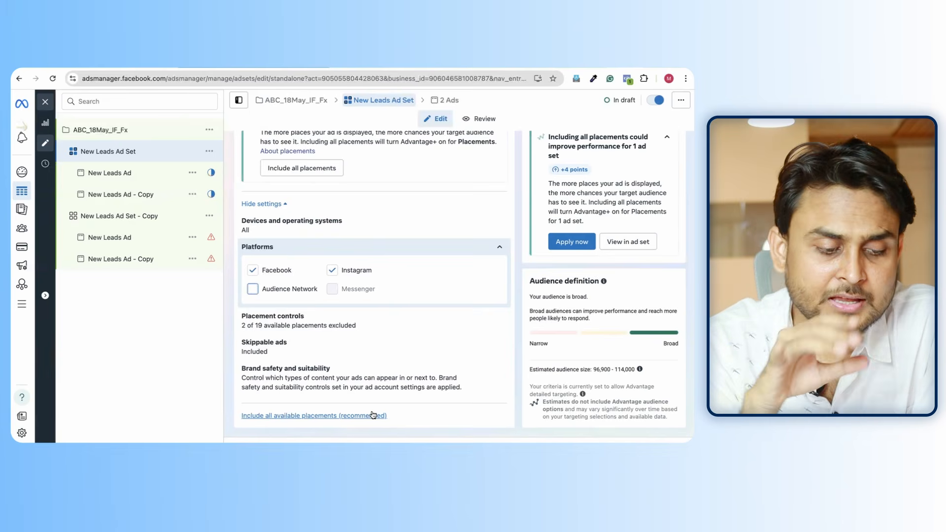
left_click(447, 327)
scroll(323, 359, "down", 2)
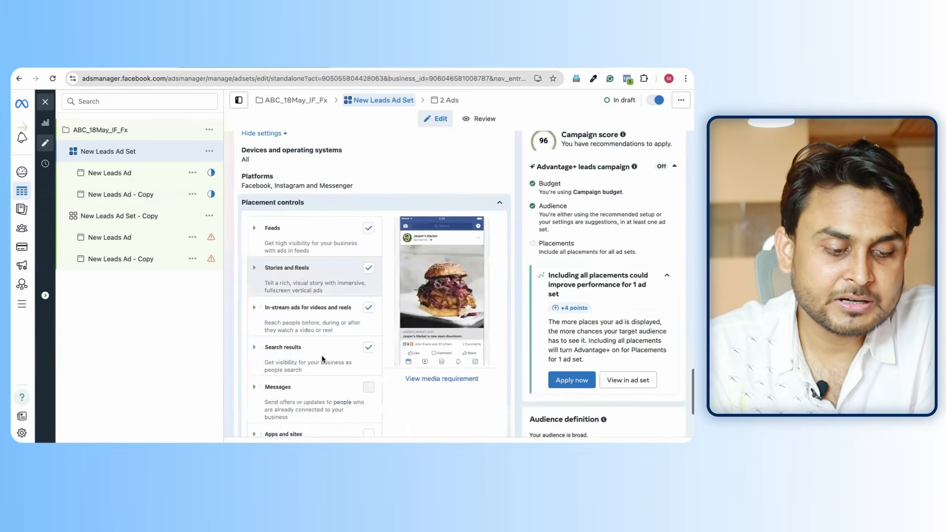
scroll(323, 359, "down", 1)
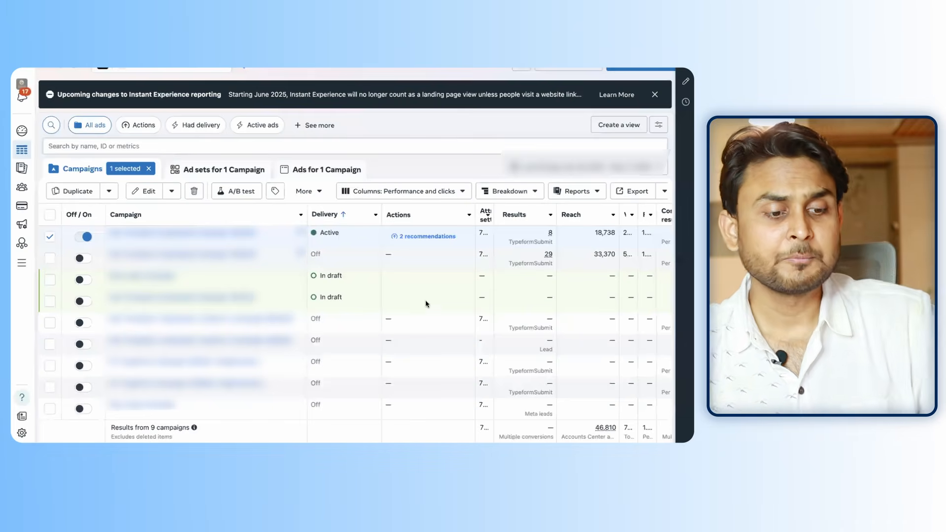
Keep the active campaign selected in the campaigns list and break down the results by placement.
left_click(51, 238)
left_click(50, 239)
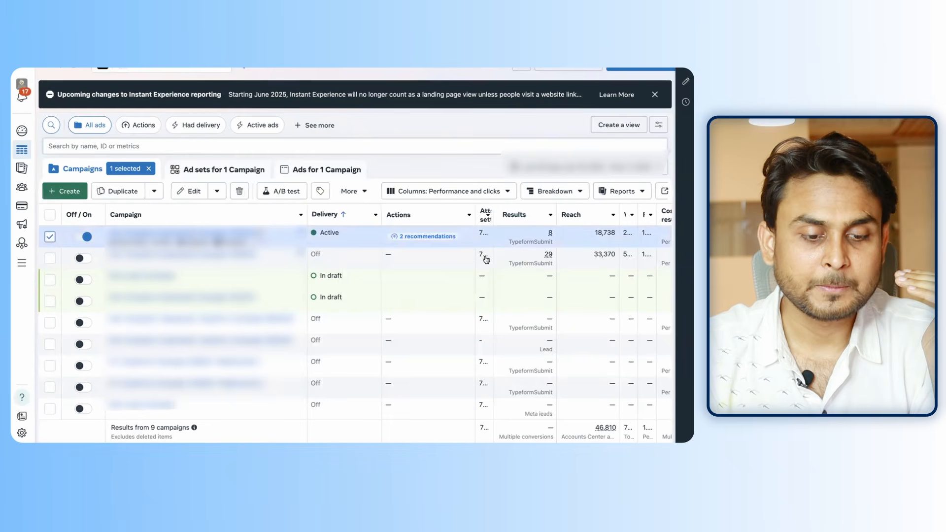
left_click(555, 193)
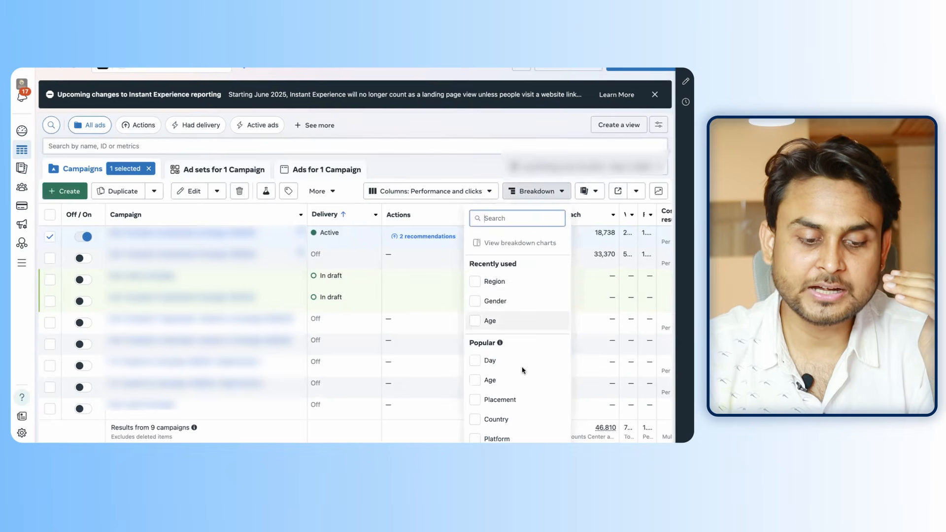
scroll(522, 370, "down", 2)
mouse_move(499, 417)
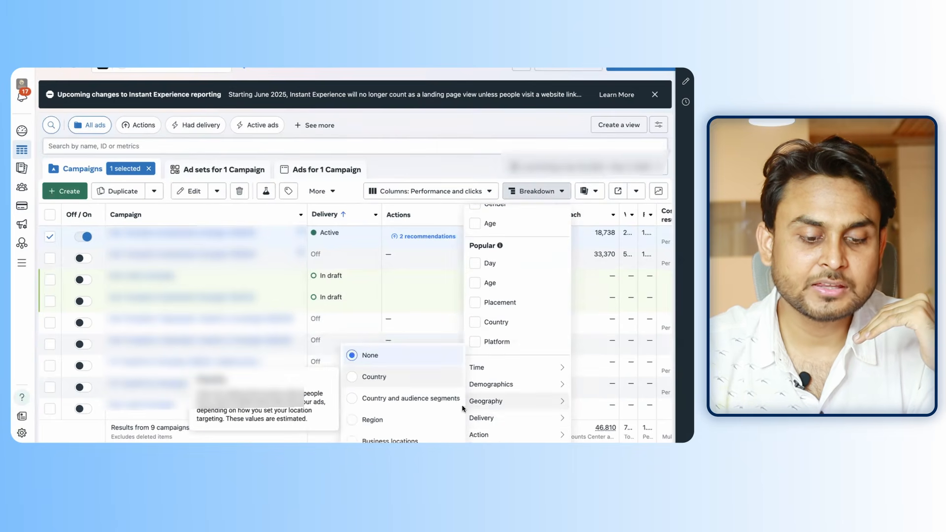
mouse_move(522, 417)
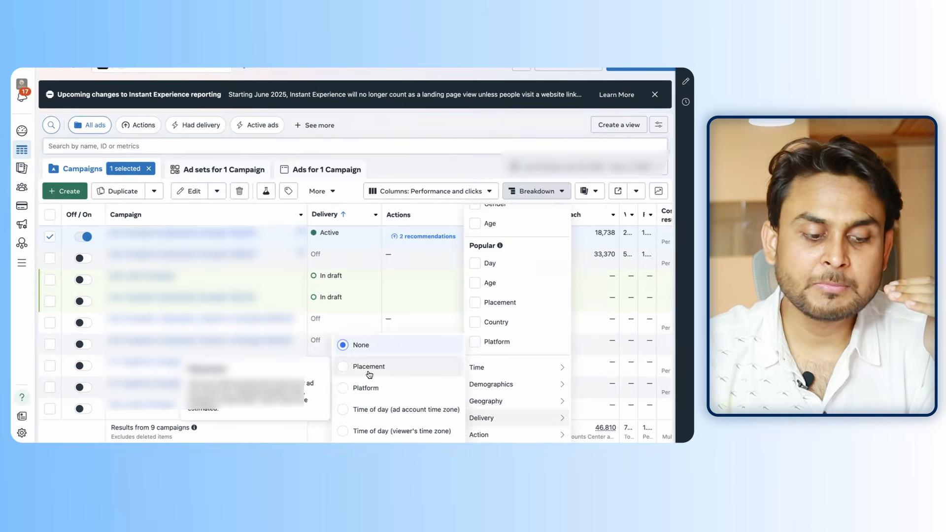
left_click(369, 366)
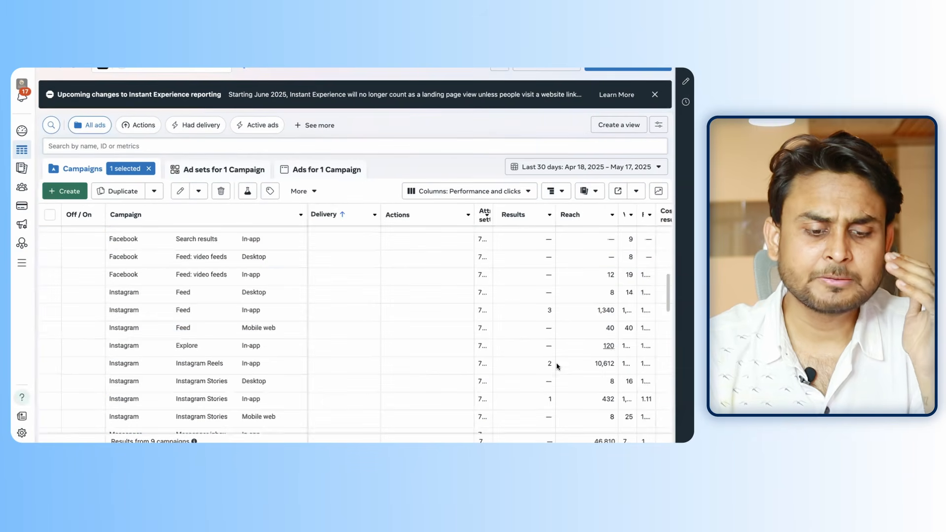
Examine the results and reach of each Facebook and Instagram placement in the campaign breakdown.
scroll(545, 386, "up", 1)
scroll(546, 387, "up", 1)
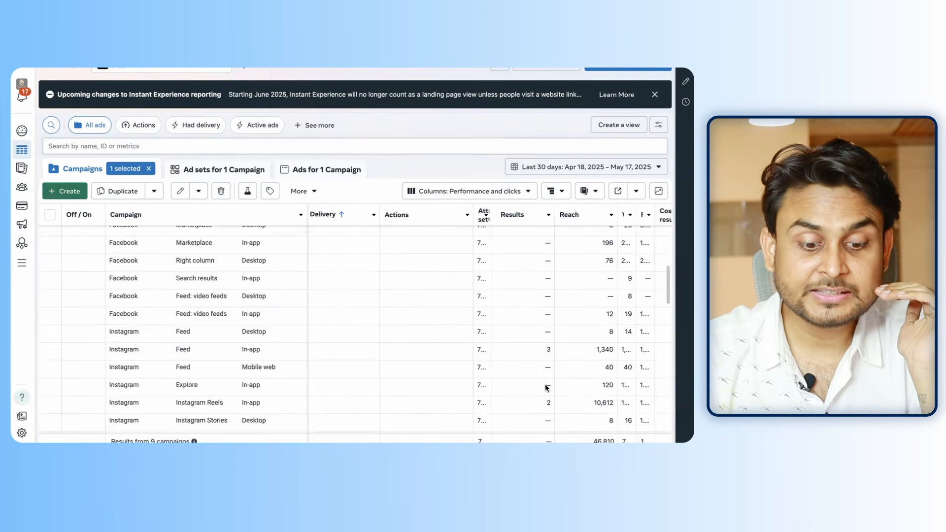
scroll(545, 387, "down", 1)
scroll(545, 386, "up", 2)
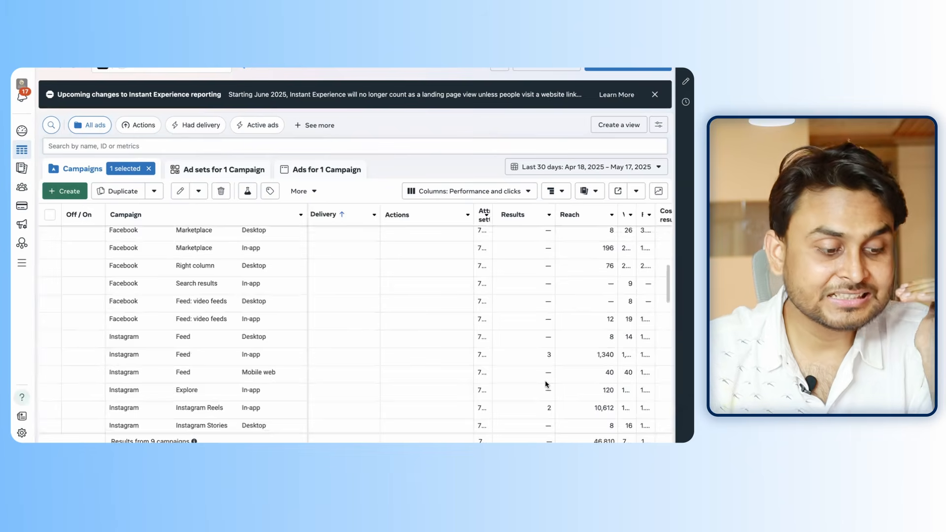
scroll(423, 367, "up", 2)
scroll(176, 290, "up", 1)
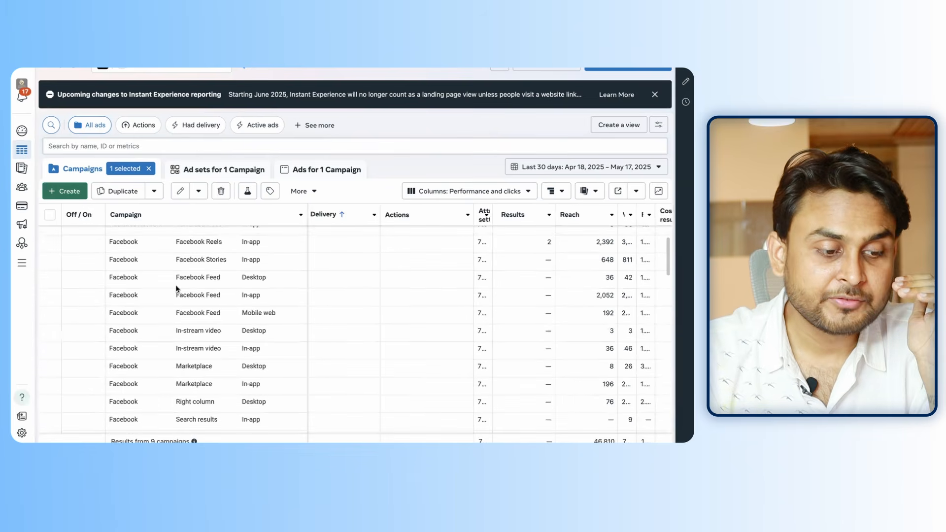
Return to the draft New Leads Ad Set and review its placement platforms and placement controls.
key("ctrl+Up")
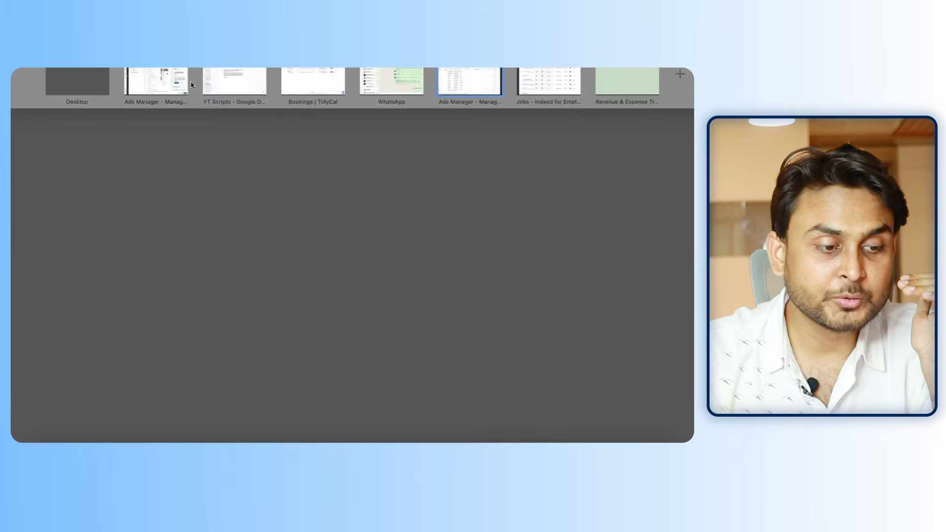
left_click(442, 102)
scroll(408, 342, "down", 3)
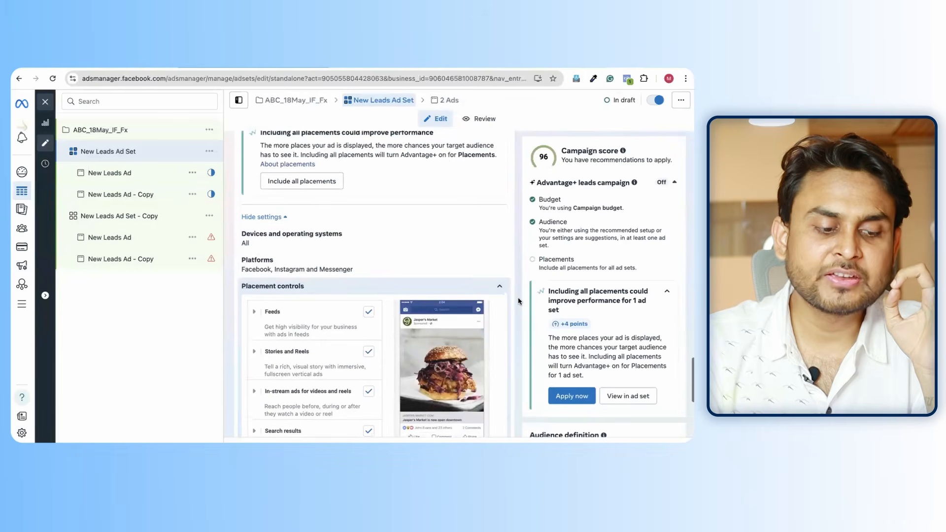
scroll(333, 248, "down", 3)
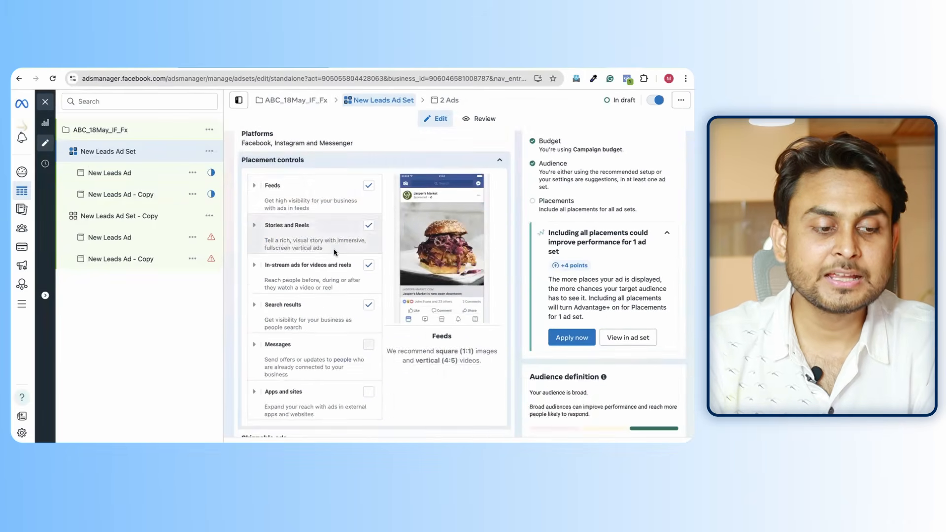
scroll(333, 249, "up", 2)
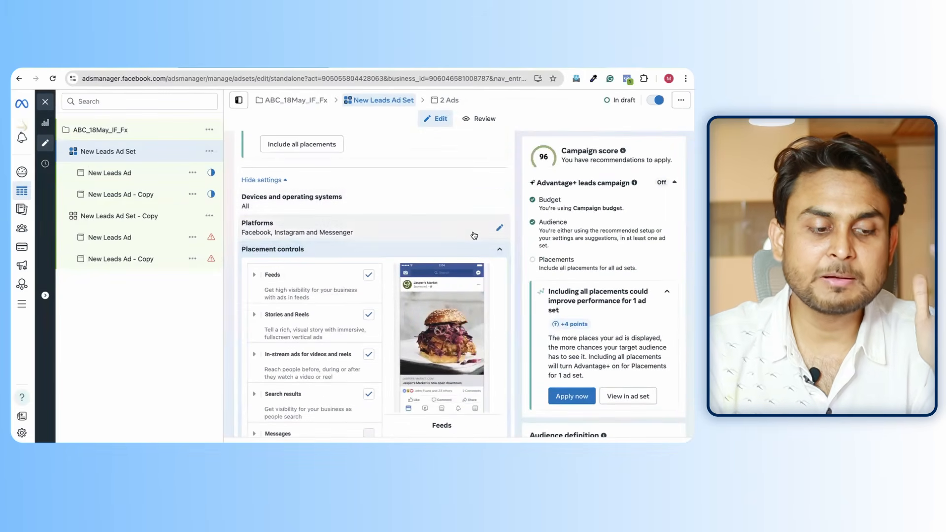
left_click(499, 230)
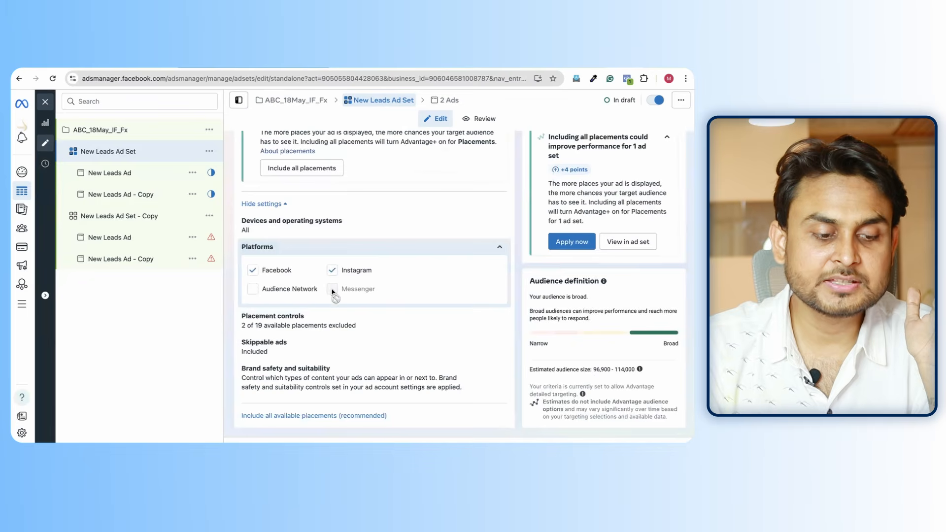
left_click(499, 323)
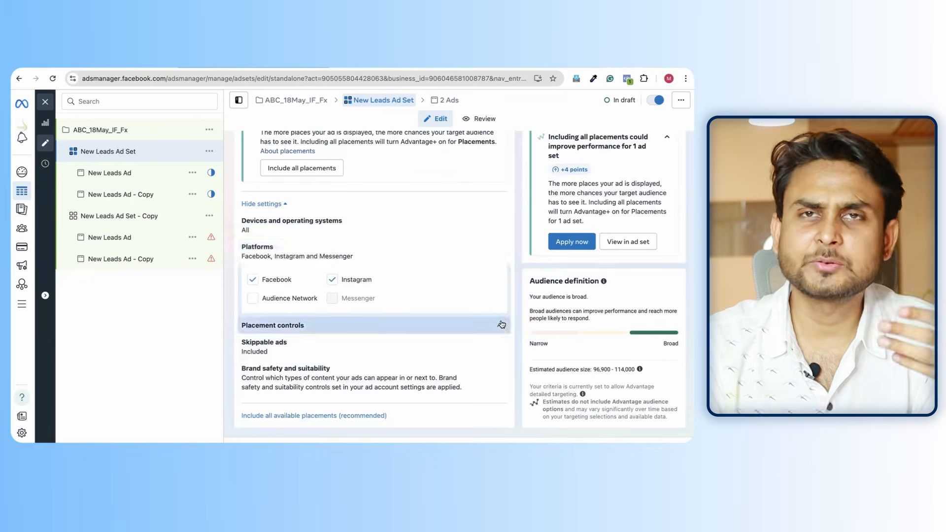
scroll(502, 324, "down", 4)
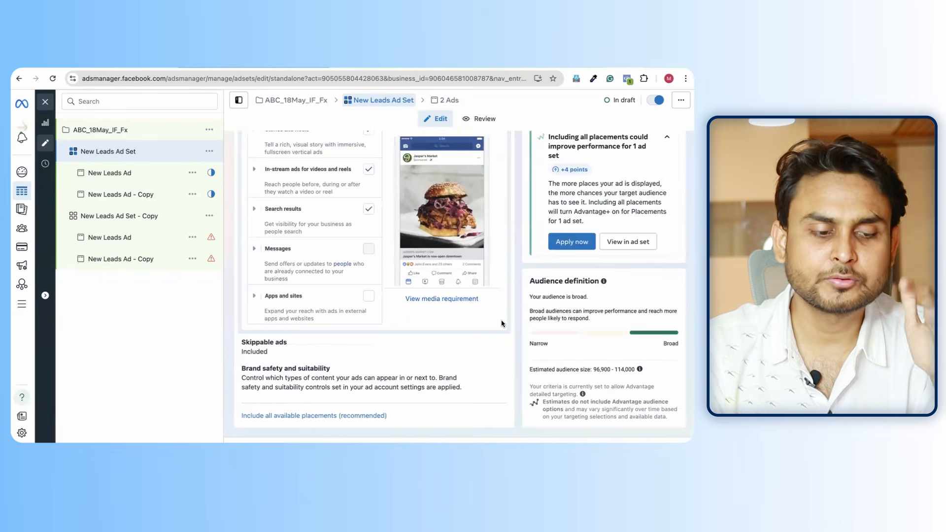
scroll(356, 187, "up", 10)
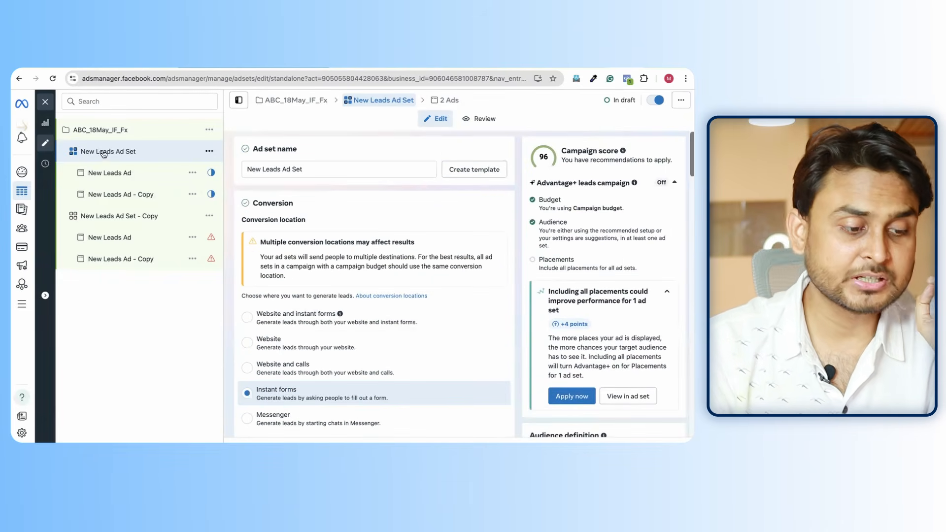
Open New Leads Ad under New Leads Ad Set and inspect its Partnership ad option, leaving it off.
left_click(99, 175)
scroll(370, 245, "down", 2)
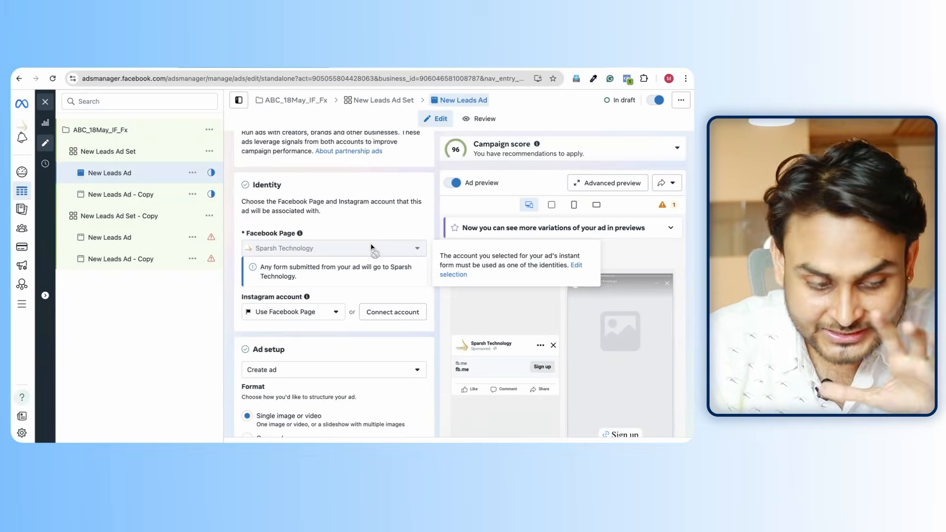
scroll(371, 246, "up", 2)
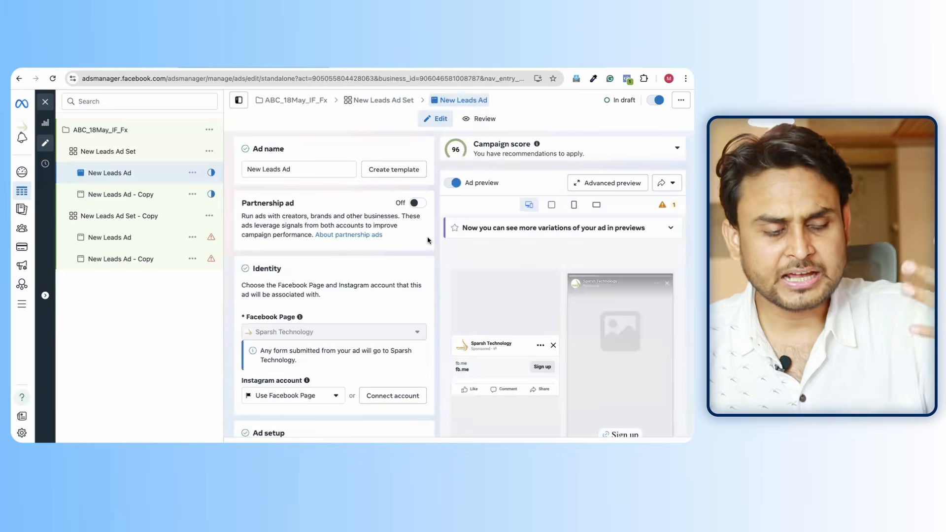
left_click(418, 203)
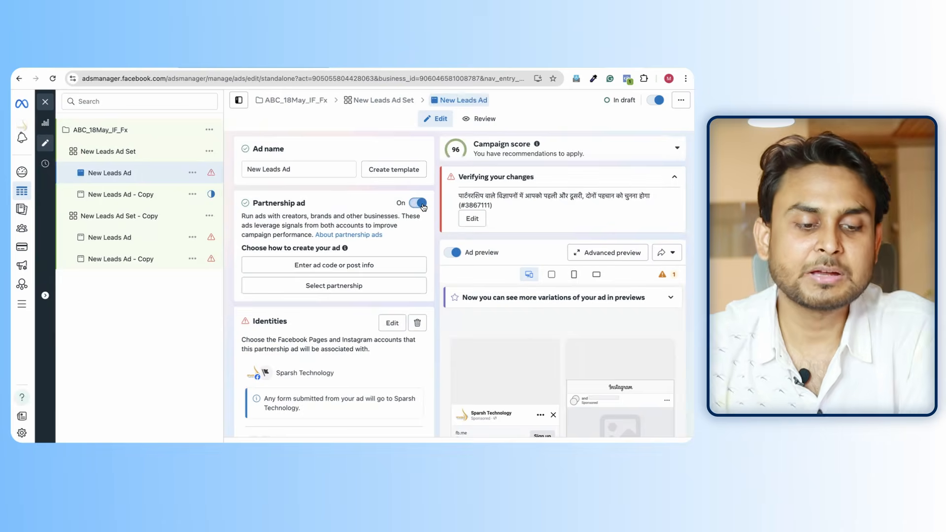
left_click(422, 204)
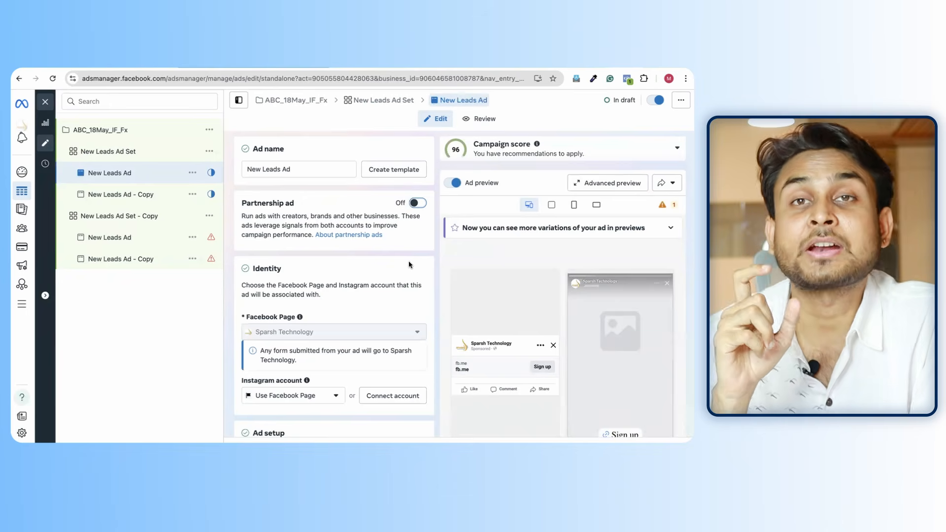
Review the Identity section of New Leads Ad, including the Facebook Page and the available Instagram account choices.
scroll(408, 265, "down", 1)
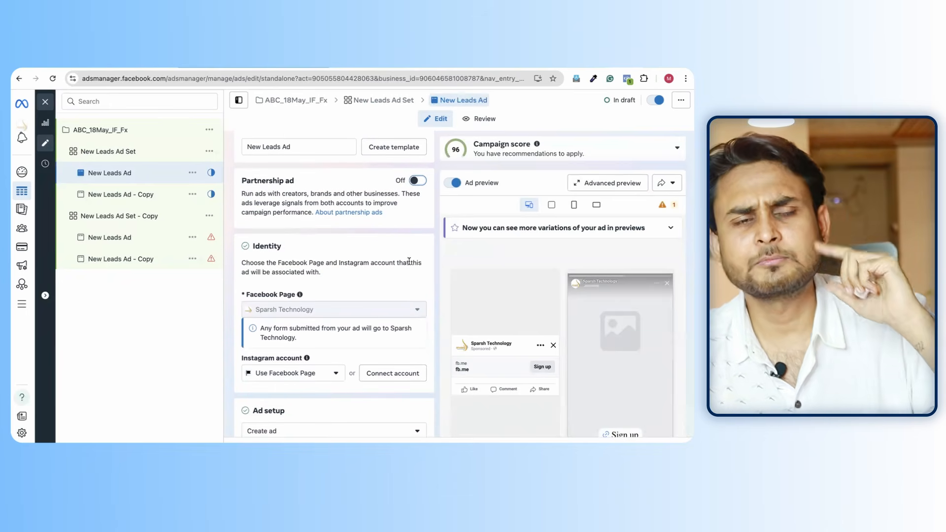
scroll(410, 264, "down", 3)
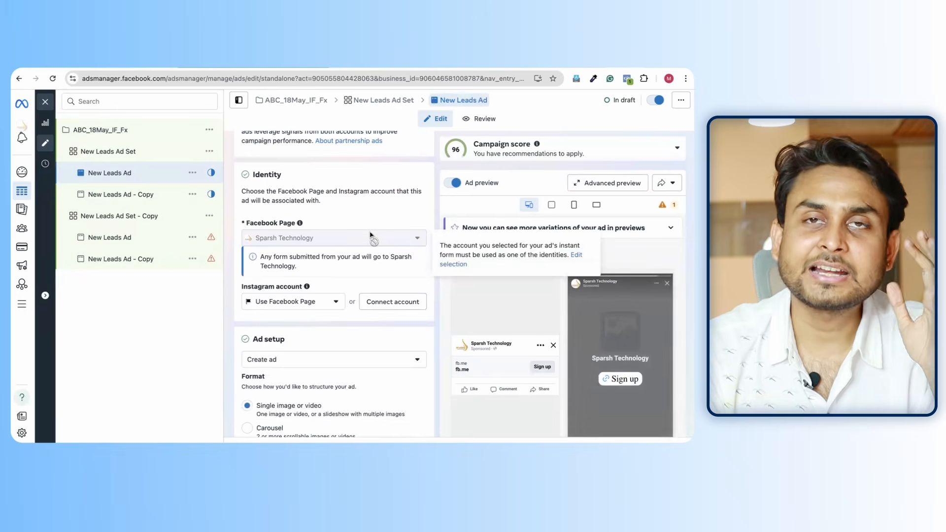
scroll(334, 324, "down", 1)
scroll(334, 324, "down", 1)
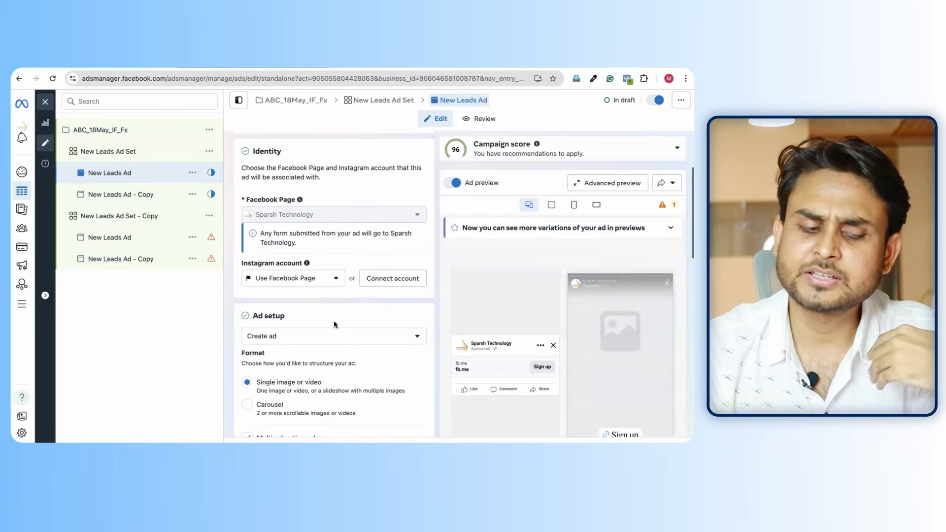
left_click(284, 280)
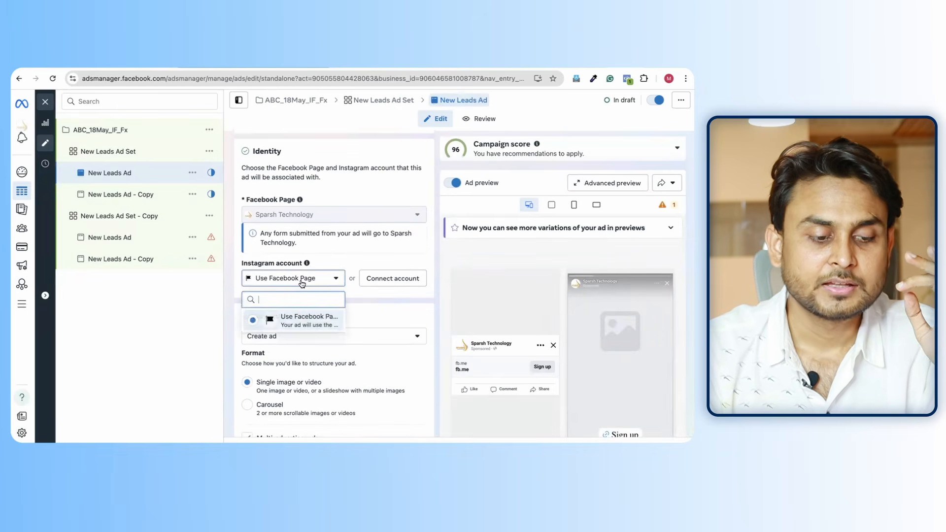
left_click(225, 305)
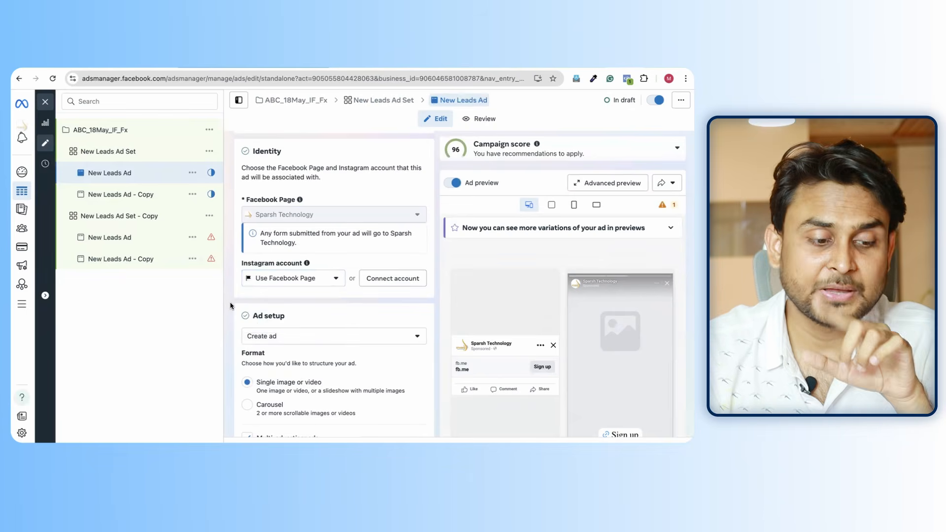
scroll(326, 277, "down", 1)
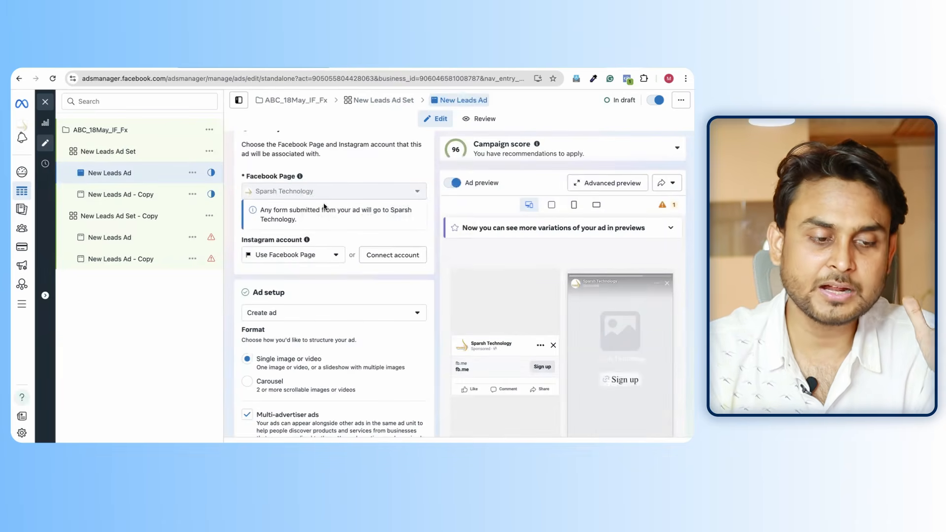
mouse_move(320, 200)
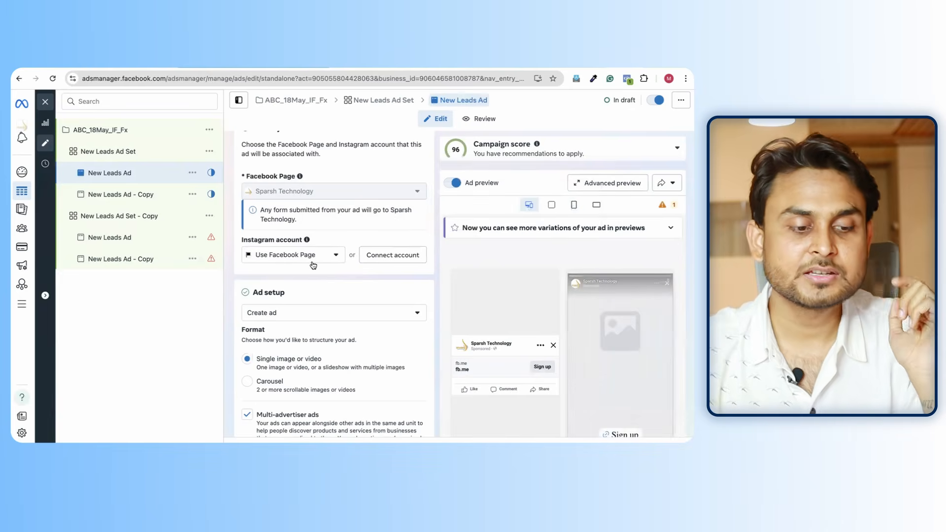
Exclude New Leads Ad from Multi-advertiser ads in the ad setup, keeping the Single image or video format.
scroll(300, 302, "down", 3)
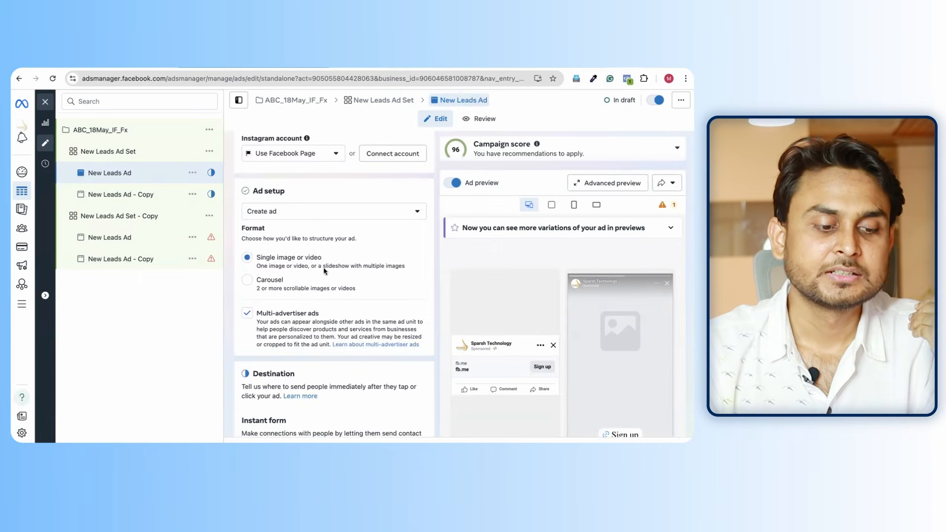
right_click(329, 267)
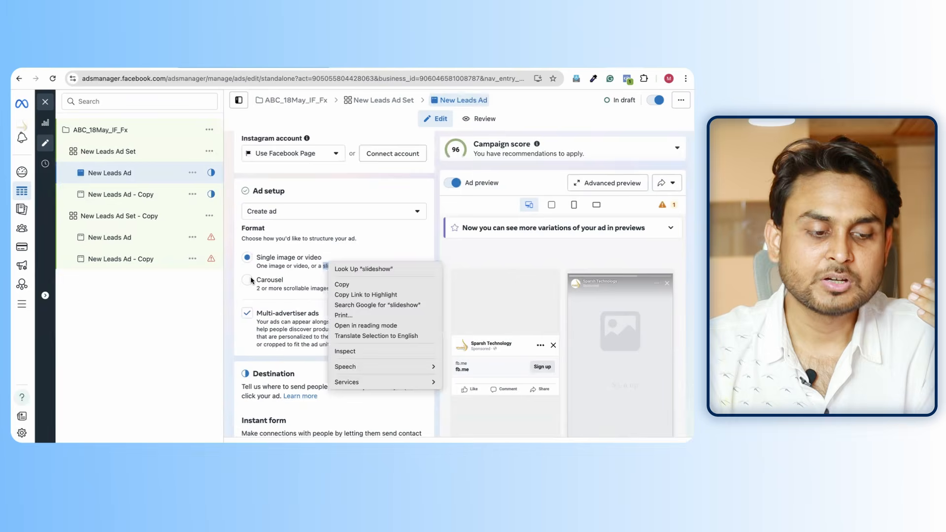
left_click(224, 306)
scroll(240, 325, "down", 1)
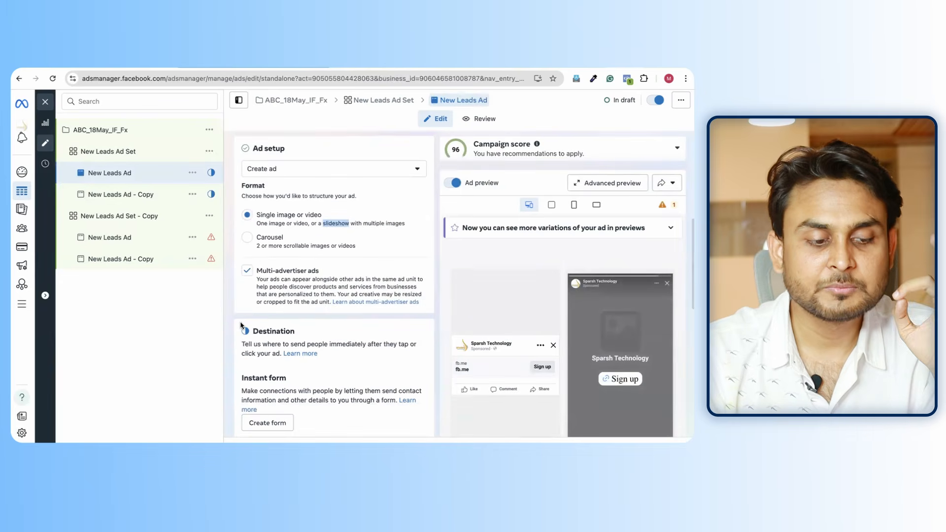
left_click(248, 272)
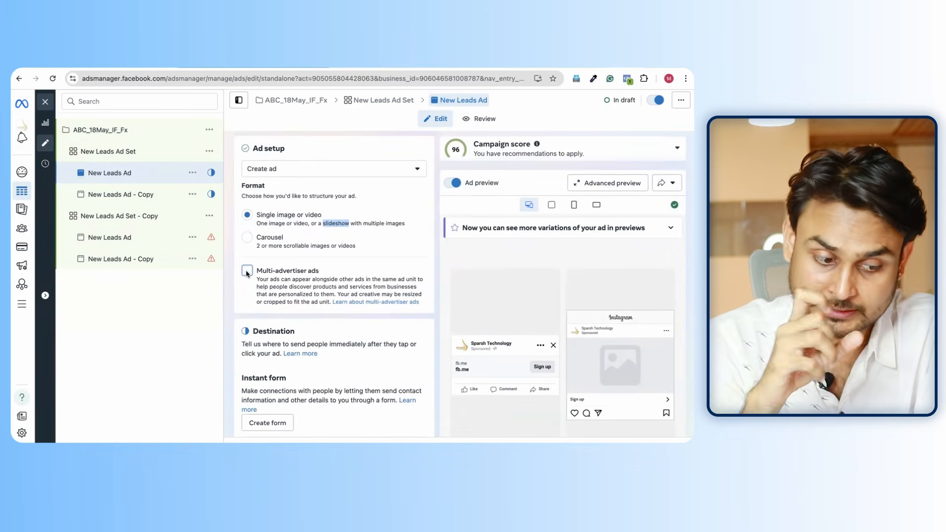
scroll(235, 284, "up", 1)
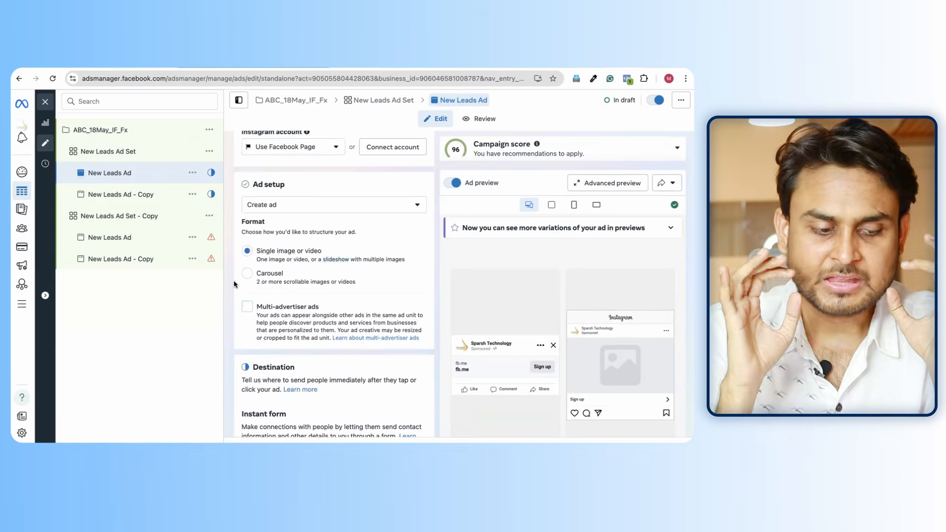
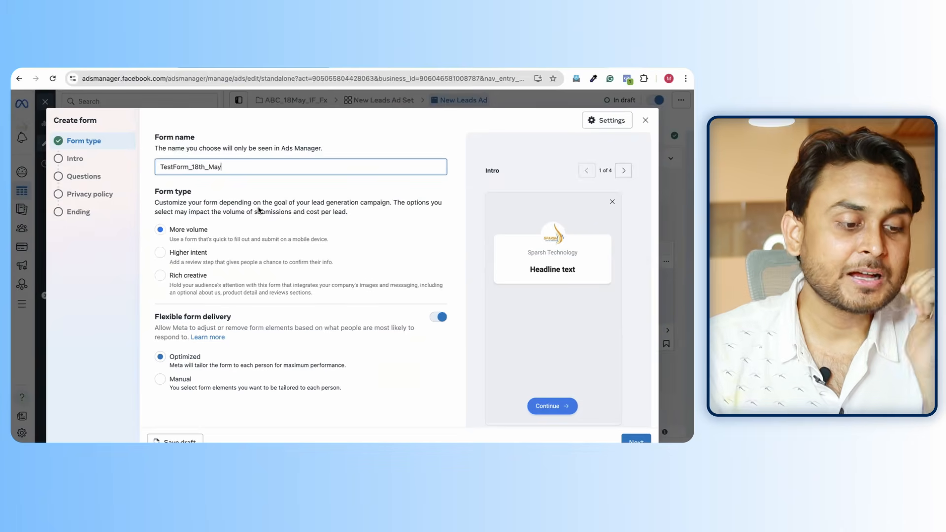
Try the Rich creative and Higher intent types for the instant form, and return it to More volume.
scroll(259, 210, "down", 1)
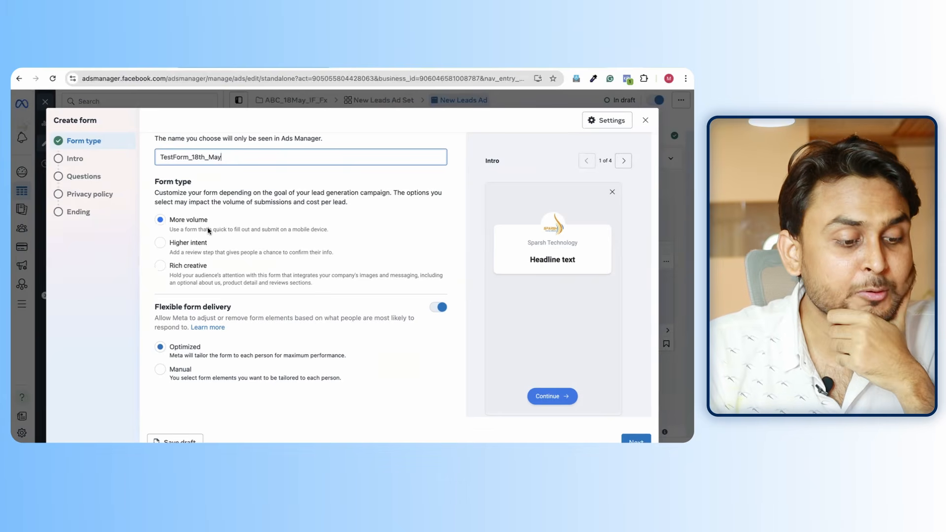
left_click(198, 270)
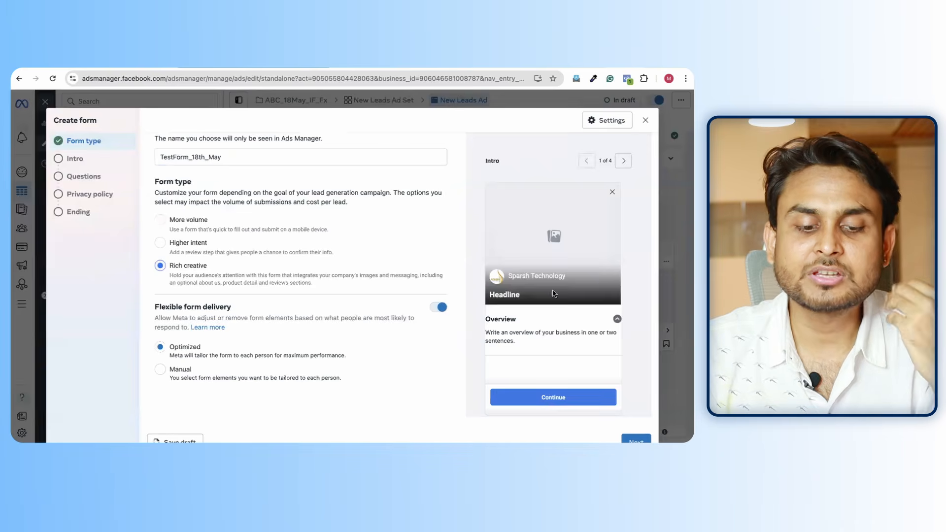
scroll(553, 293, "down", 1)
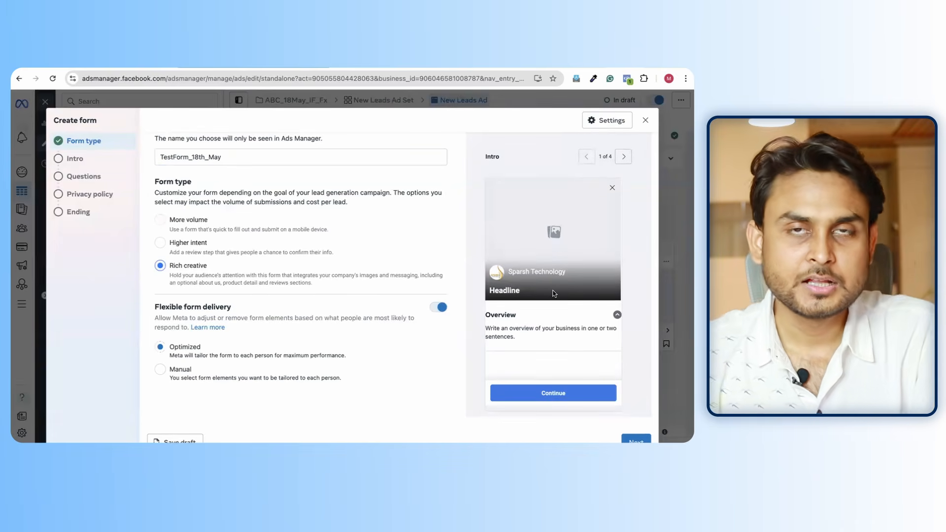
left_click(190, 243)
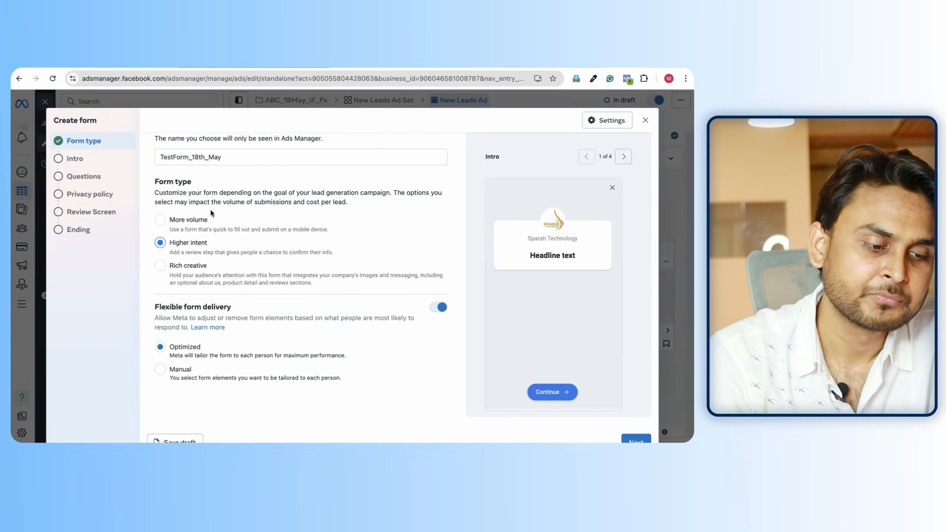
left_click(164, 225)
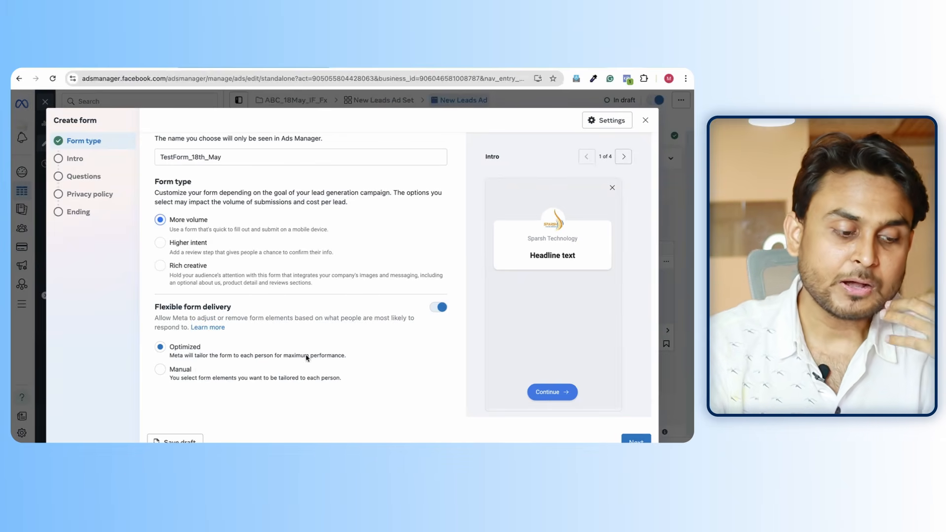
Keep flexible form delivery on and set it to Manual with all tailored form elements selected.
left_click(442, 310)
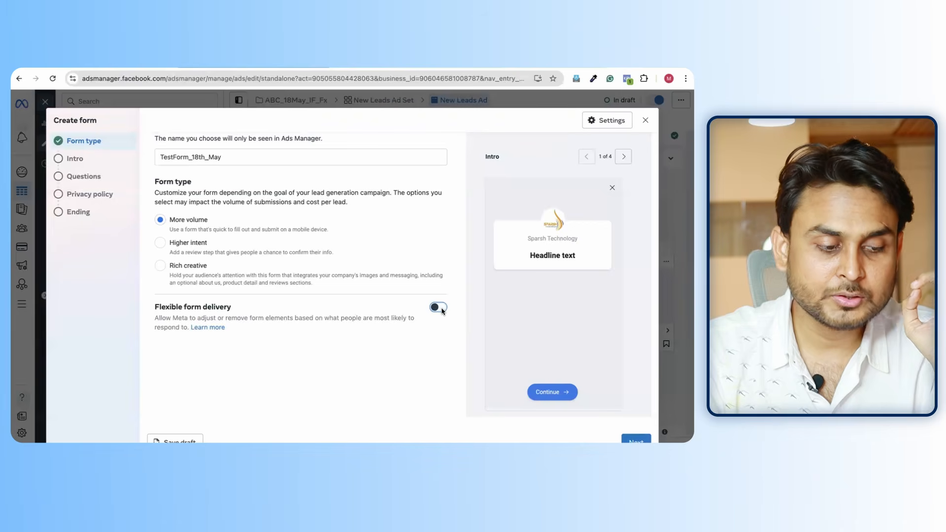
left_click(442, 311)
left_click(176, 369)
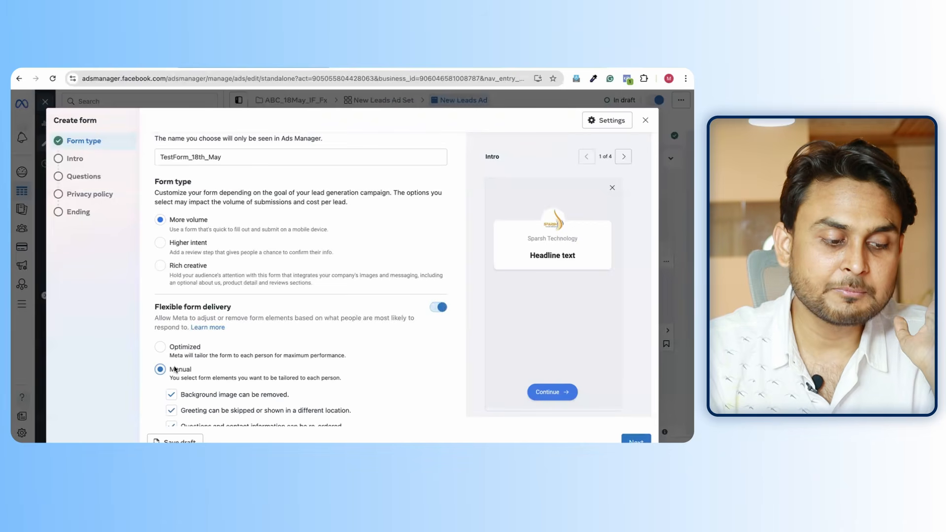
scroll(351, 386, "down", 1)
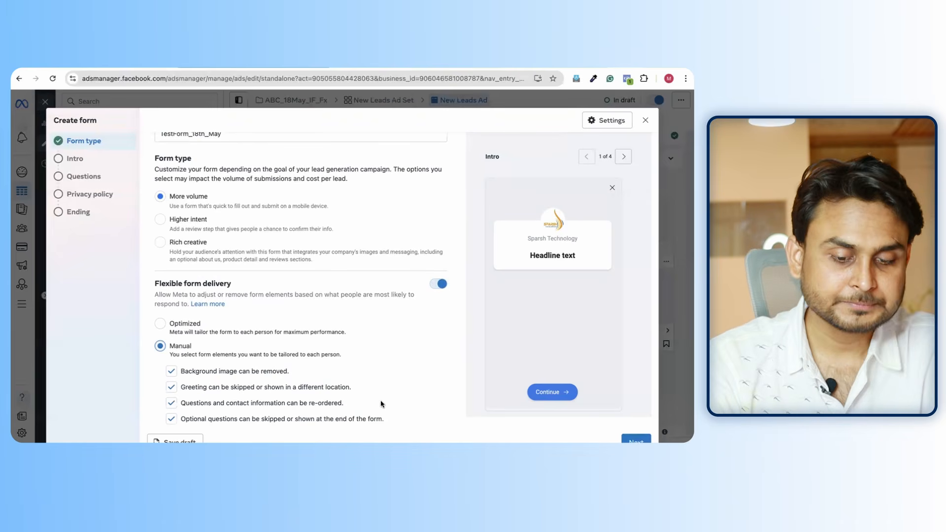
Continue to the form's Intro section and enter "25% OFf" as the greeting headline.
left_click(636, 440)
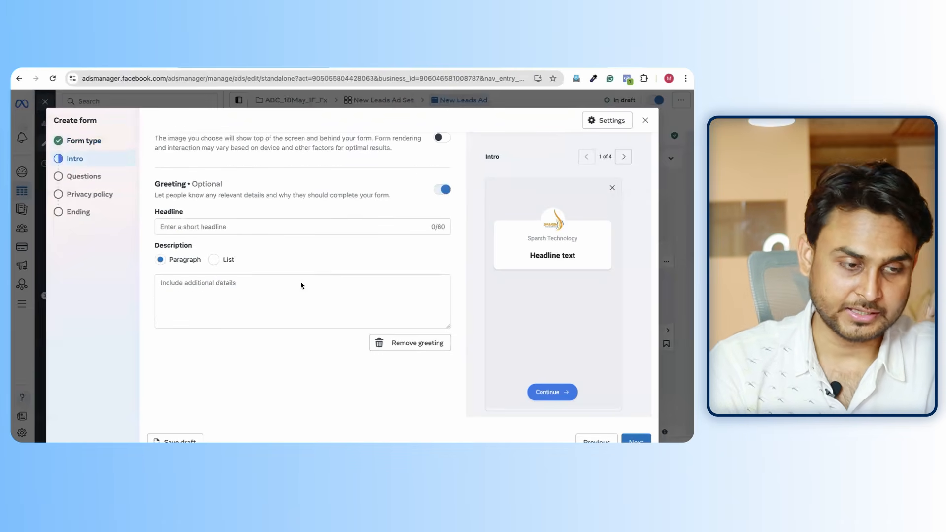
left_click(242, 227)
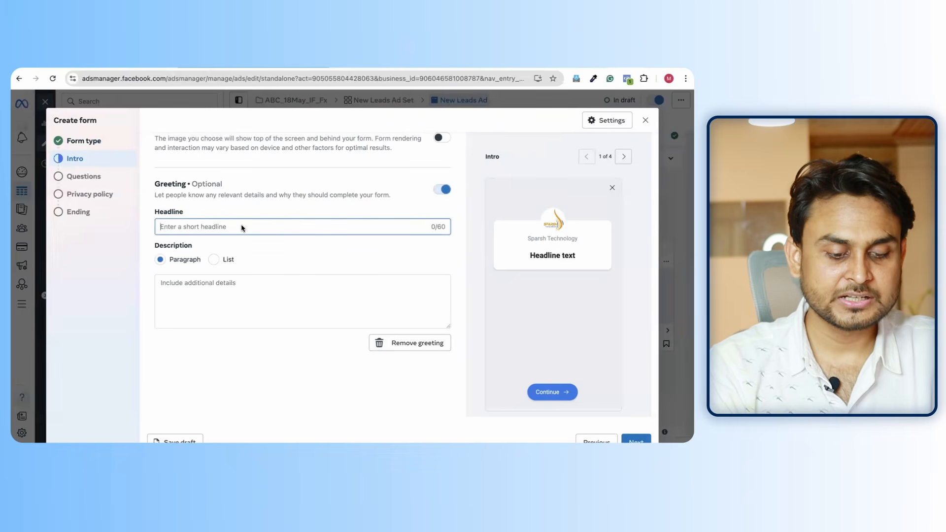
type("25% OFf")
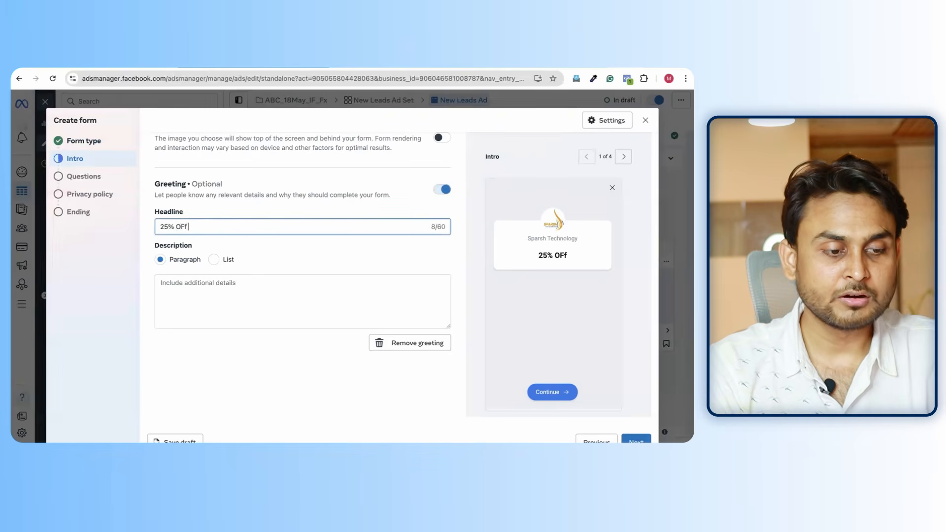
Switch the greeting description to a list with the entries A, f, c, v and v, and expand the full list in the preview.
left_click(213, 259)
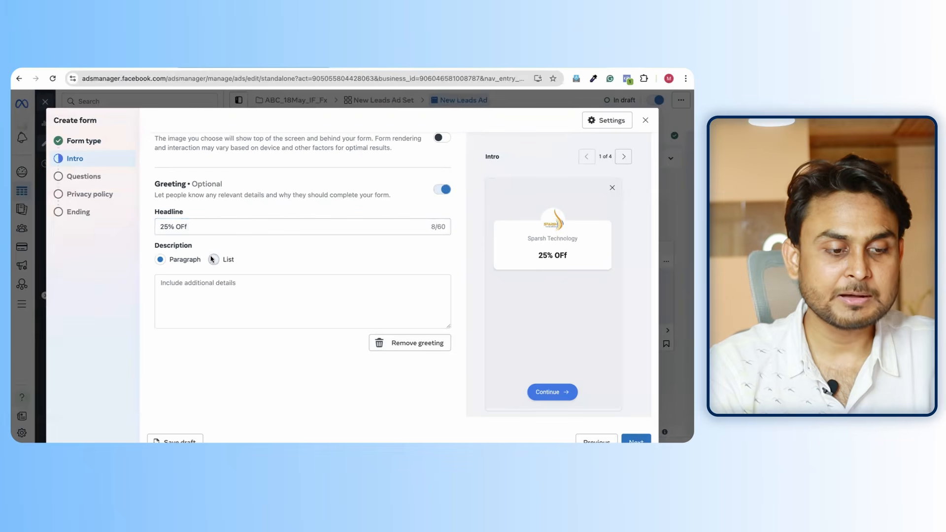
left_click(180, 283)
type("A")
left_click(181, 297)
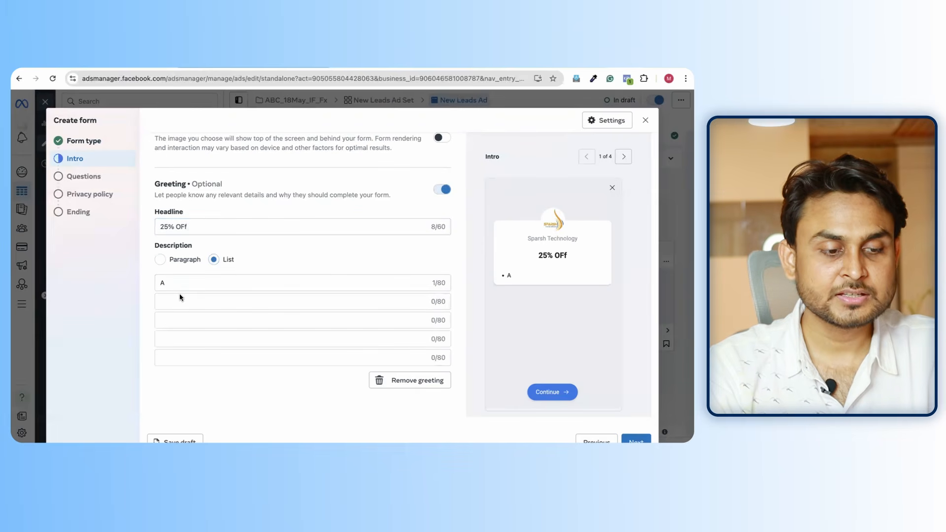
type("f")
left_click(197, 326)
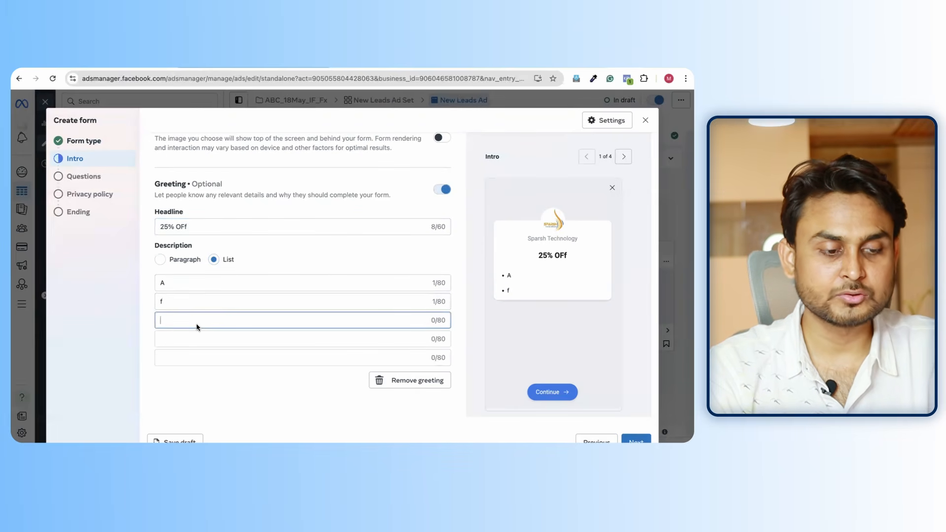
type("c")
left_click(192, 340)
type("v")
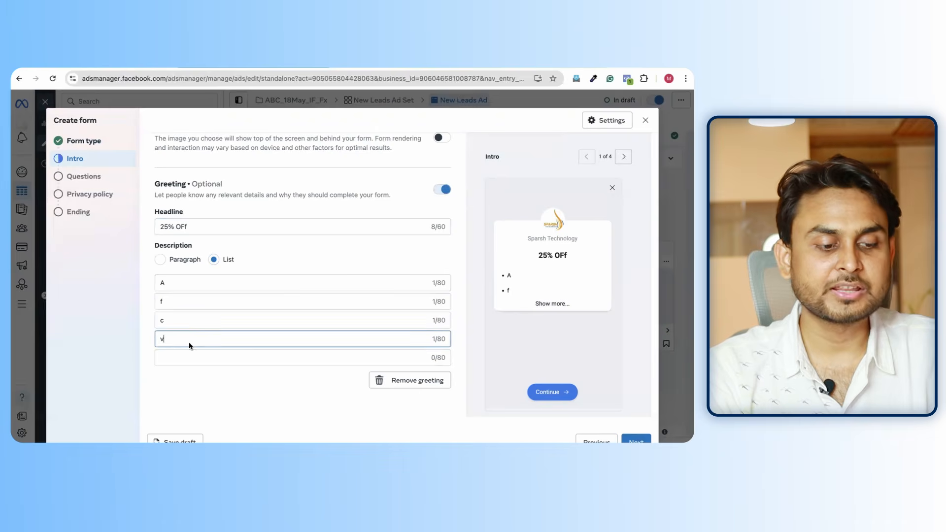
left_click(195, 356)
type("v")
left_click(265, 340)
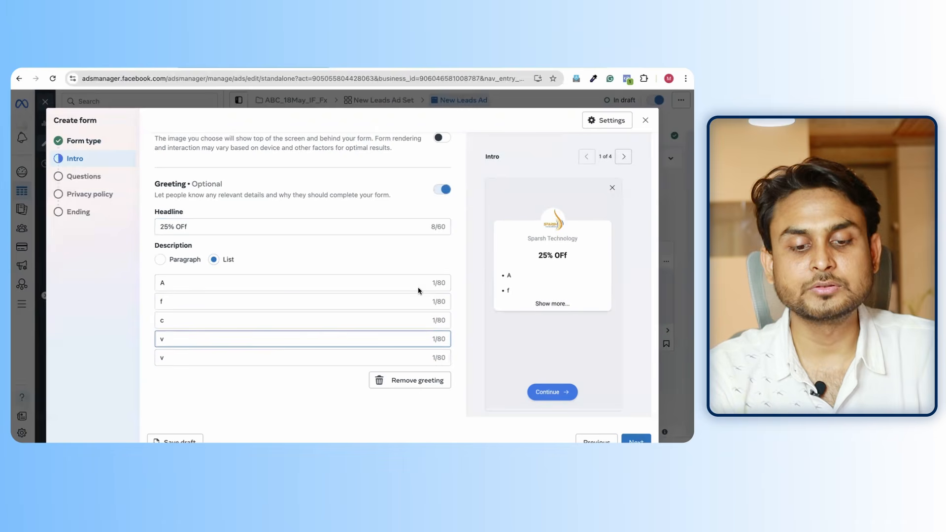
left_click(554, 303)
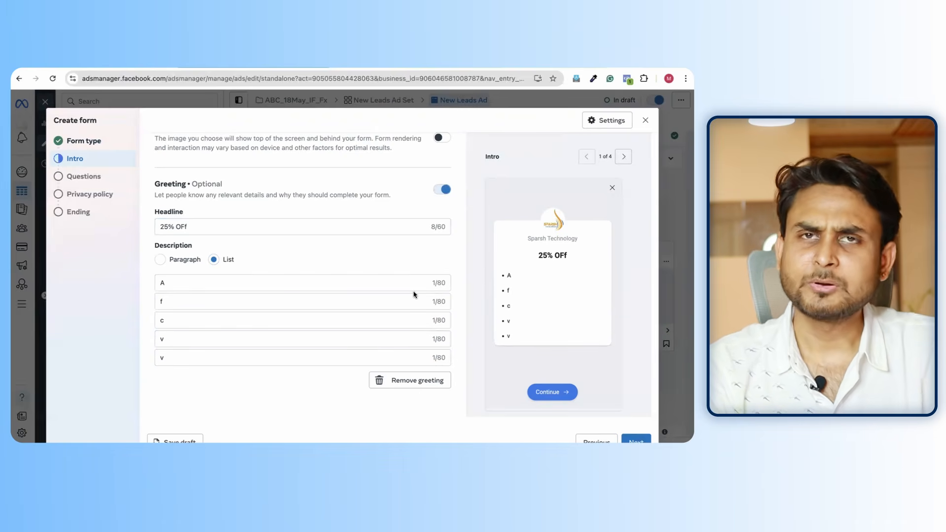
Turn off the optional greeting in the Intro section and proceed to the form's Questions section.
scroll(413, 295, "up", 1)
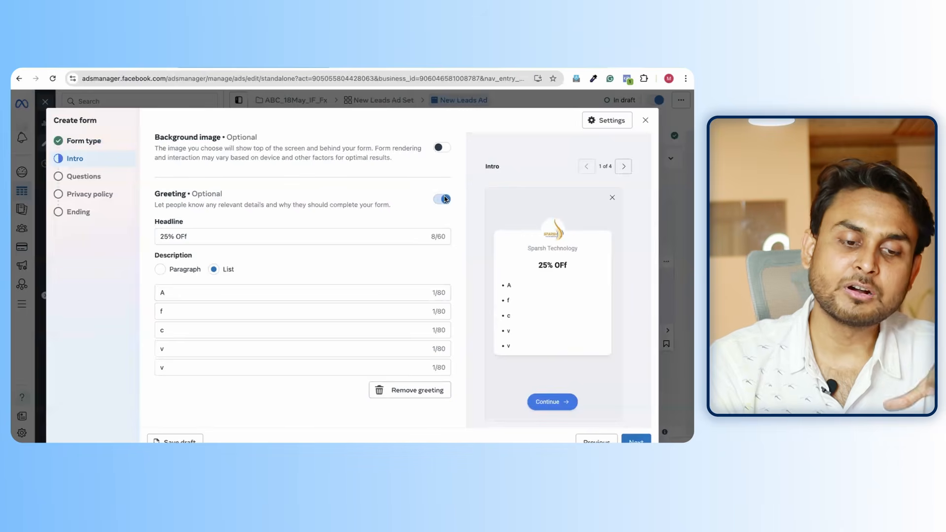
left_click(443, 199)
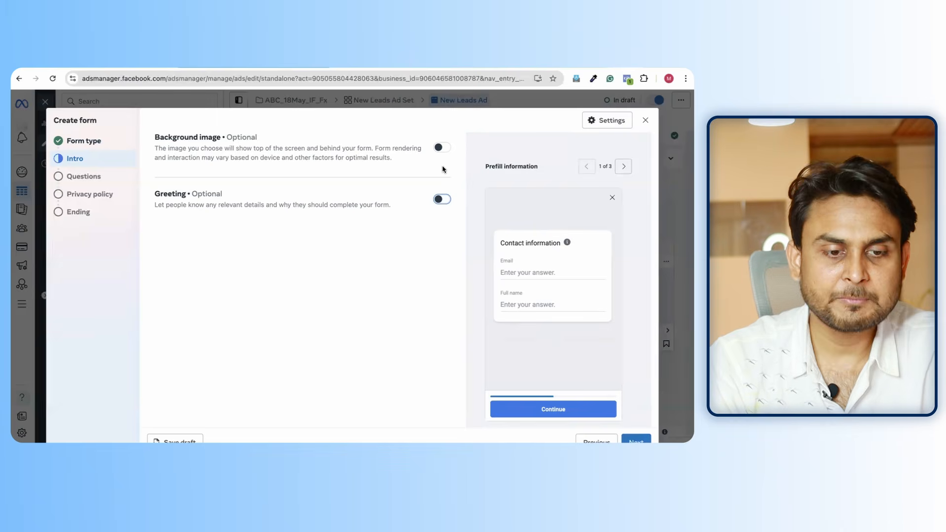
left_click(636, 440)
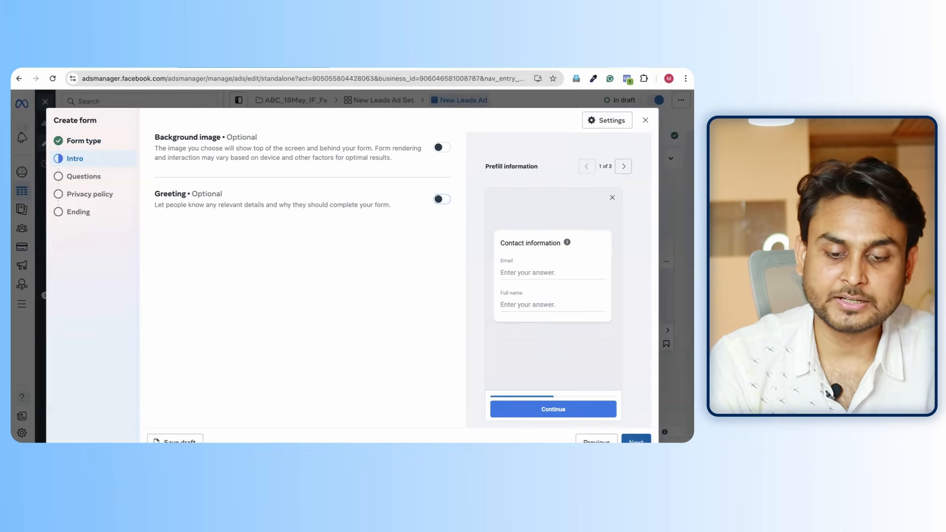
Add a multiple choice question to the form reading "Which Service you need".
scroll(371, 311, "down", 2)
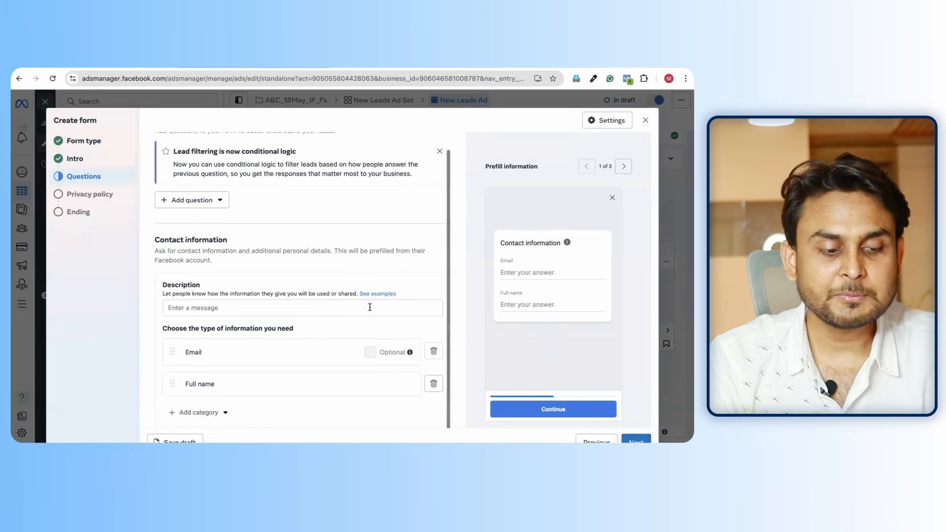
scroll(371, 310, "up", 2)
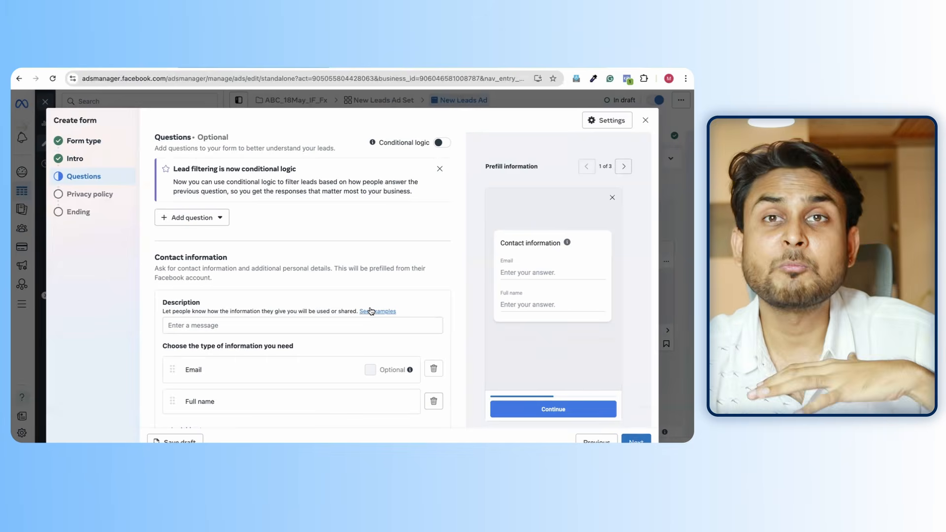
left_click(215, 218)
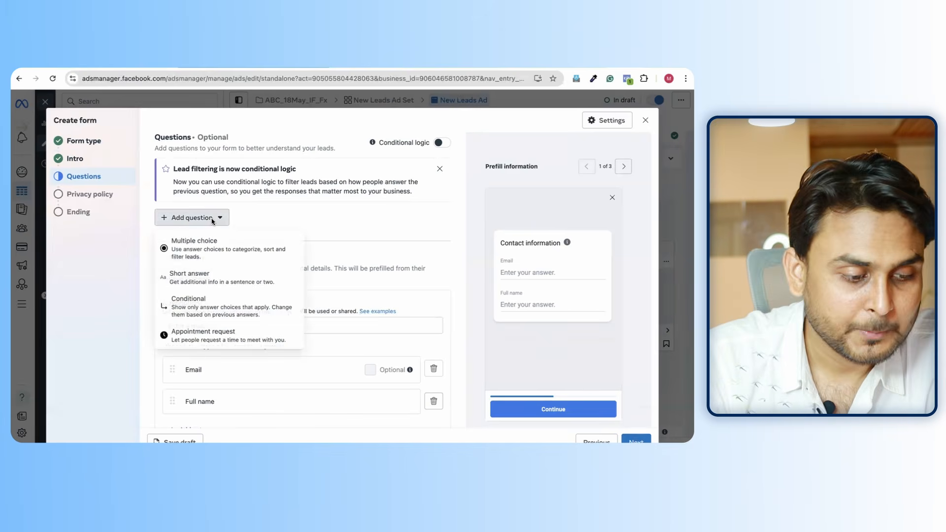
left_click(238, 246)
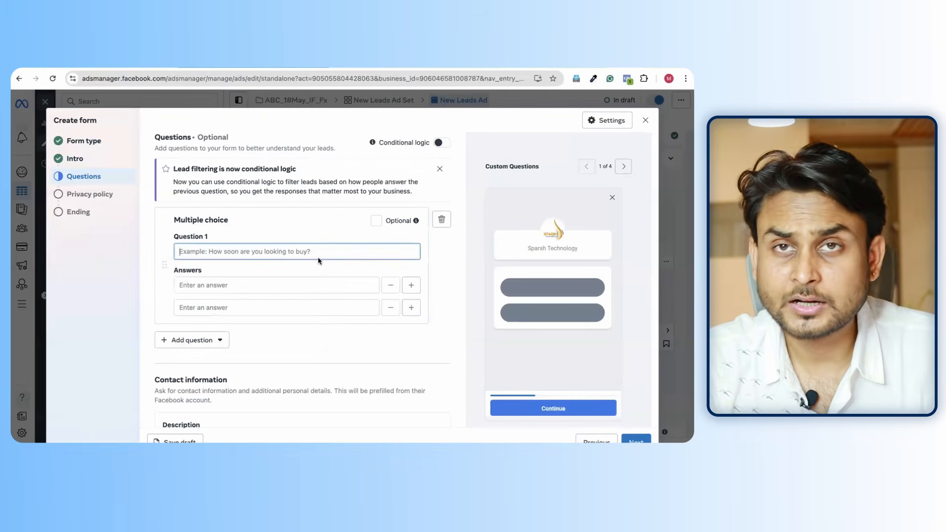
type("Which")
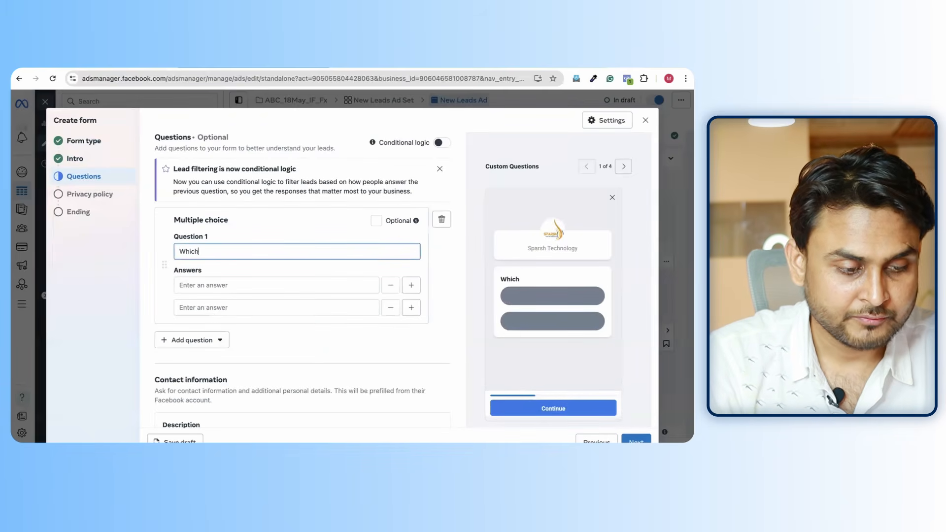
type(" Service ")
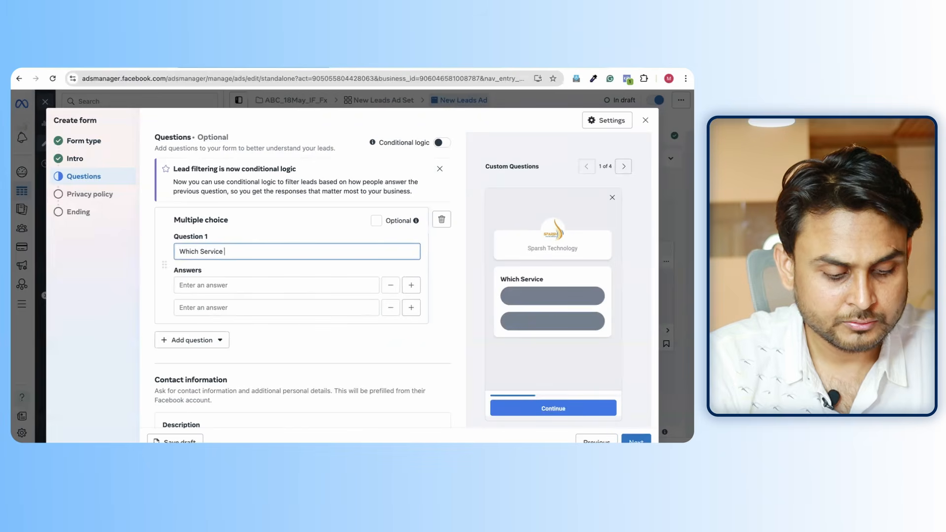
type("you need")
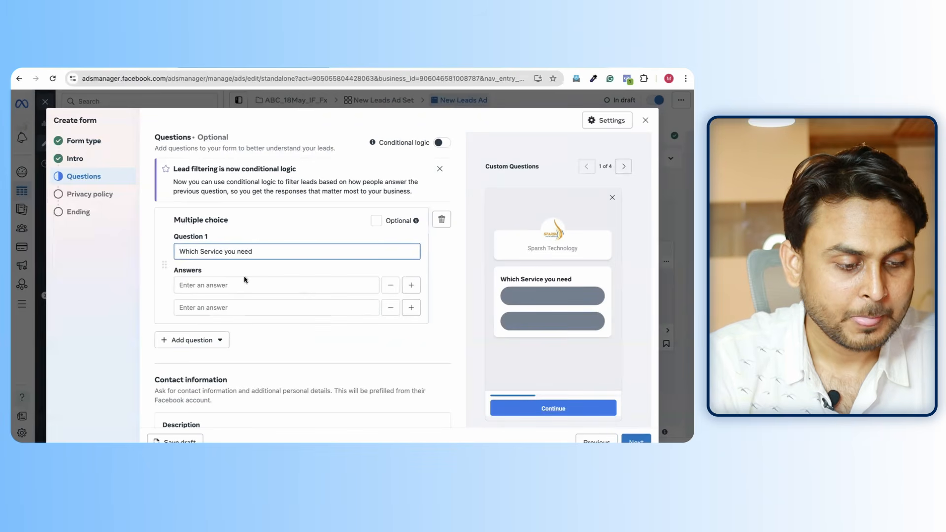
Give the multiple choice question three answers: a, b and c.
left_click(227, 290)
type("1")
key("BackSpace")
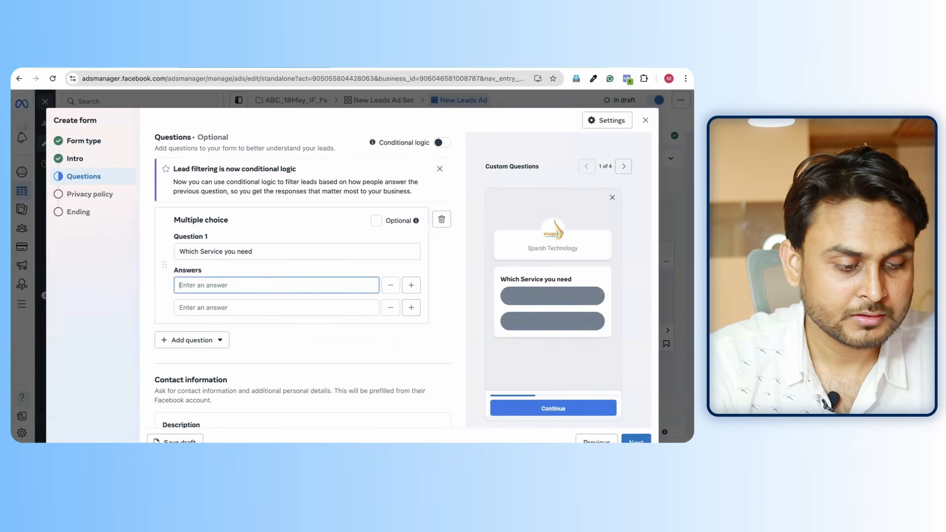
type("a")
left_click(199, 307)
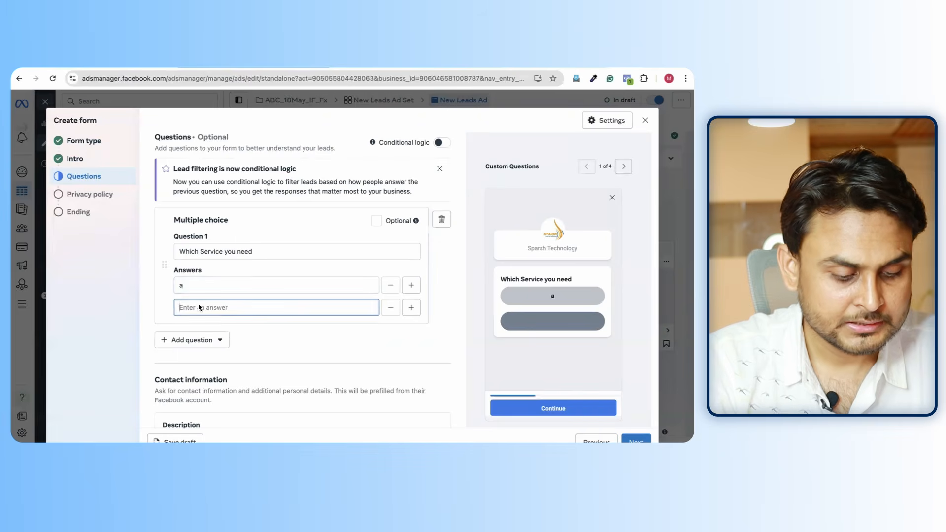
type("b")
left_click(411, 307)
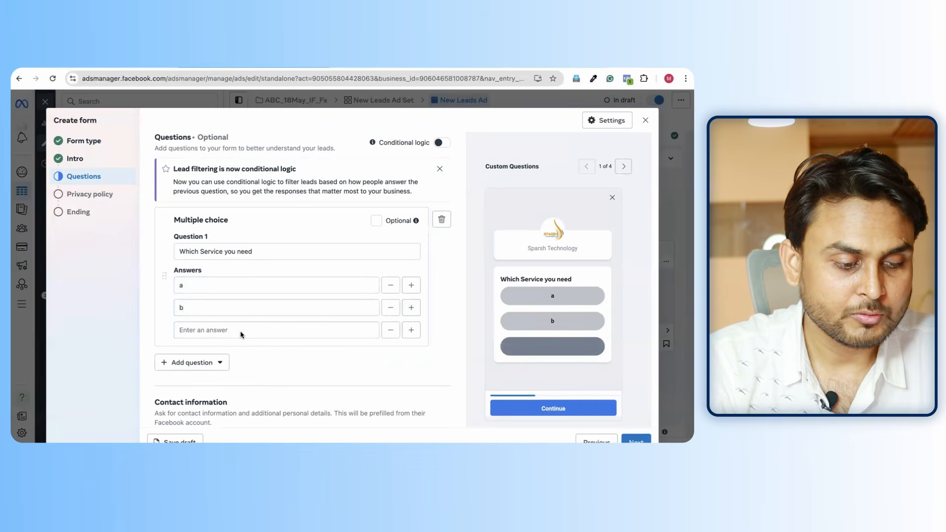
left_click(227, 337)
type("c")
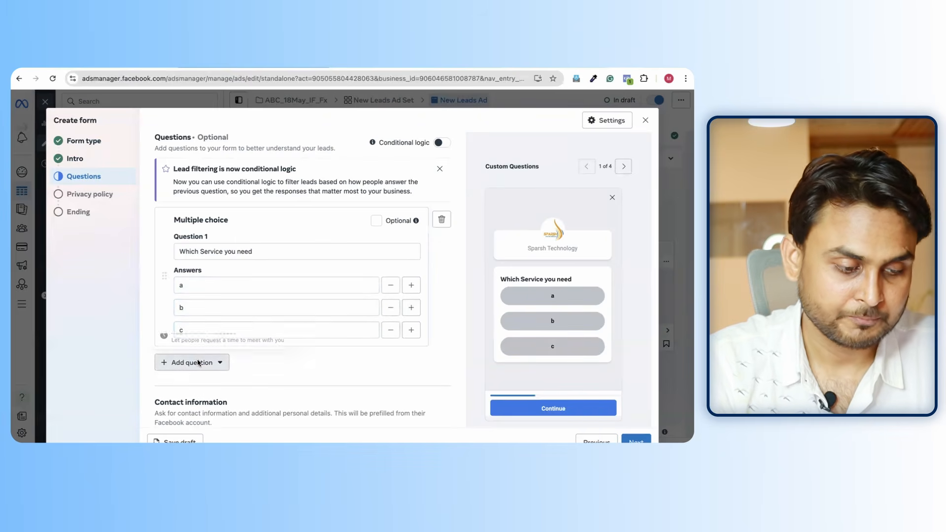
Add a short answer question reading "When would you like to get service".
left_click(194, 362)
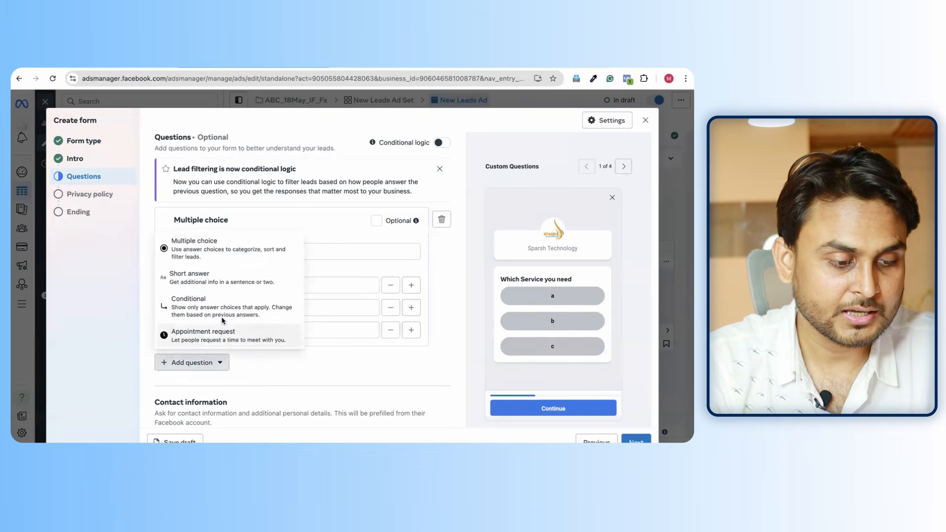
left_click(214, 282)
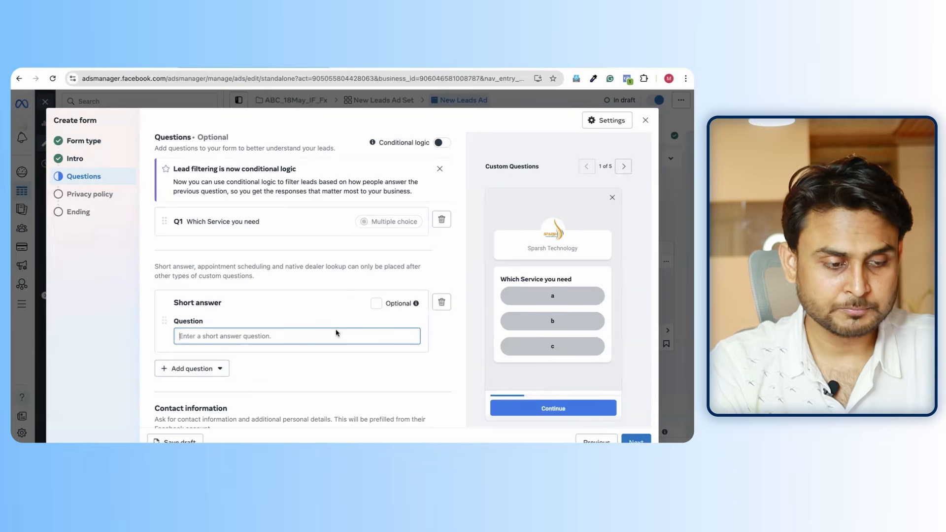
type("When wo")
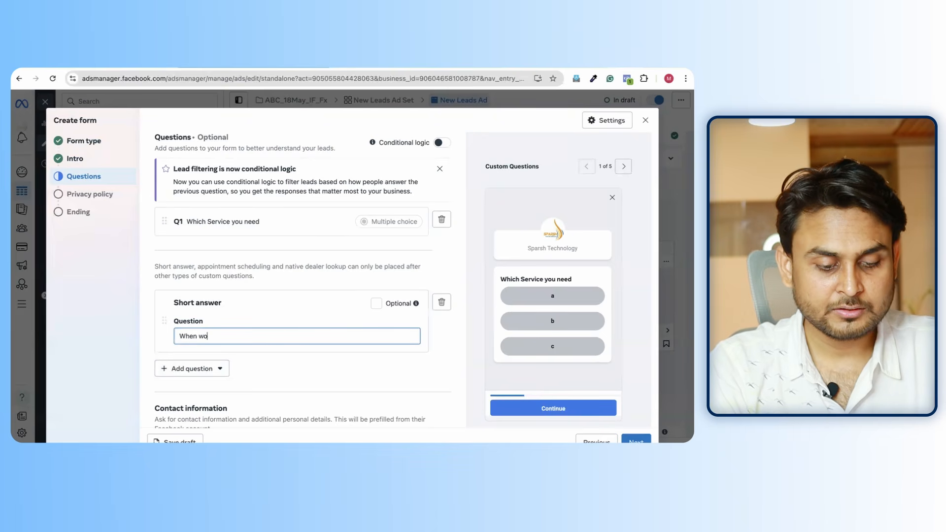
type("uld you l")
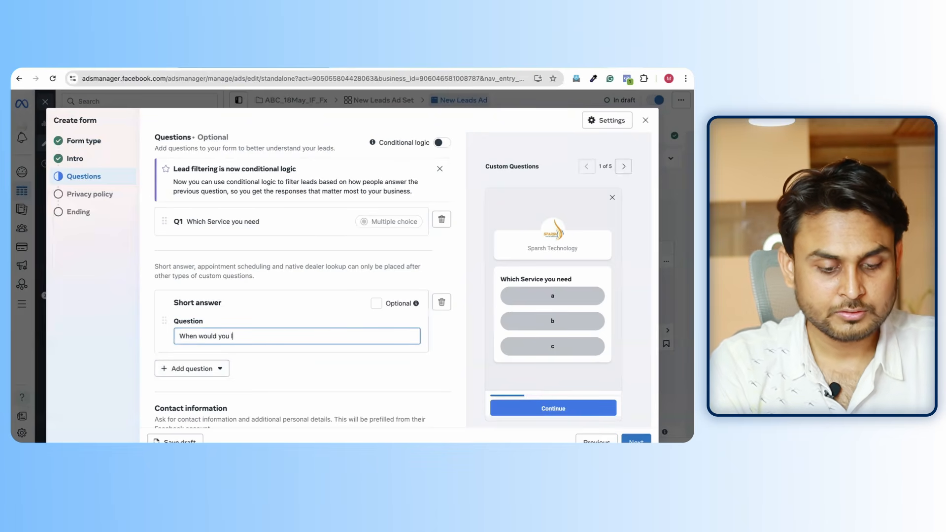
type("ike to get")
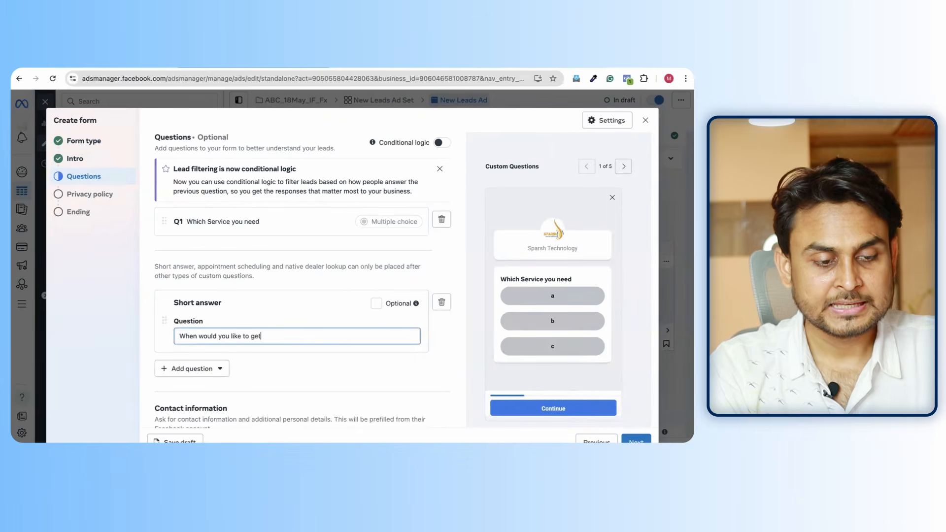
type(" serv")
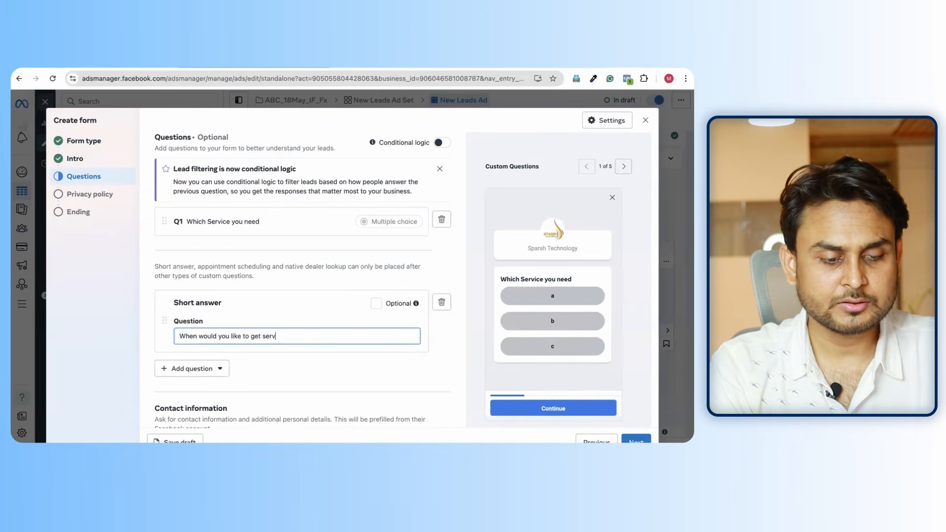
type("ice")
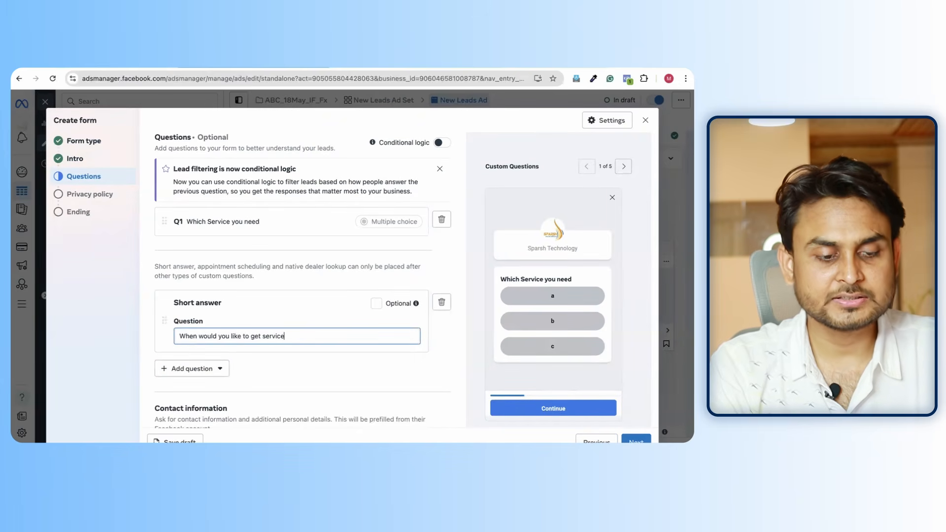
left_click(322, 369)
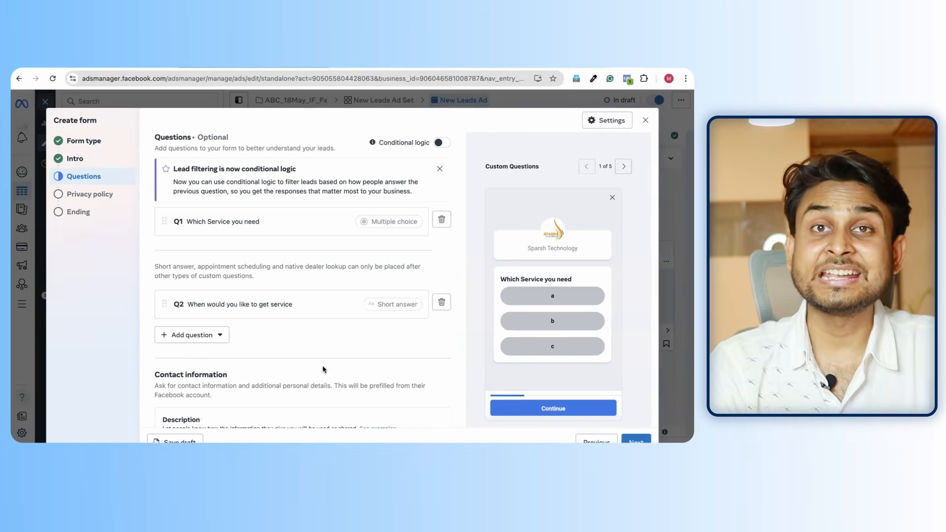
Enter the contact information description "Fill the form and our team will connect with you soon".
scroll(322, 368, "down", 3)
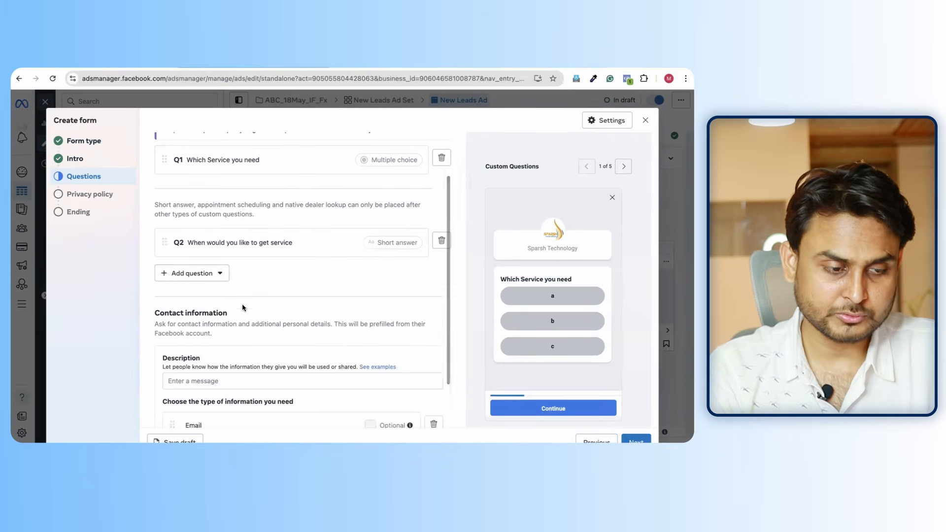
scroll(271, 326, "down", 3)
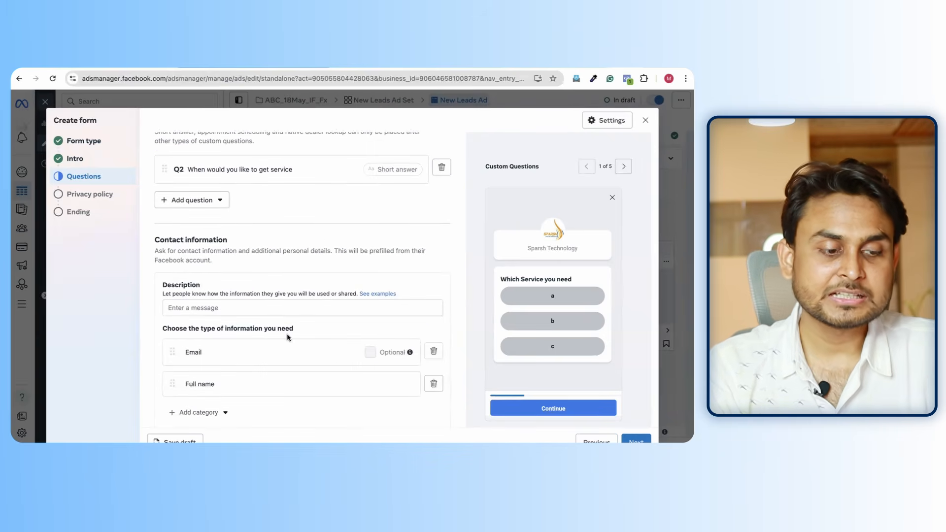
left_click(276, 309)
type("F")
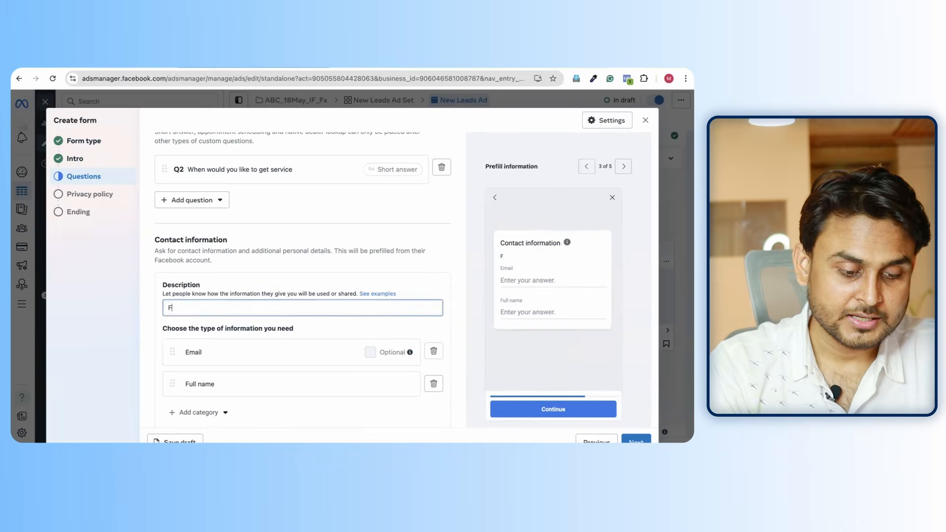
type("ill")
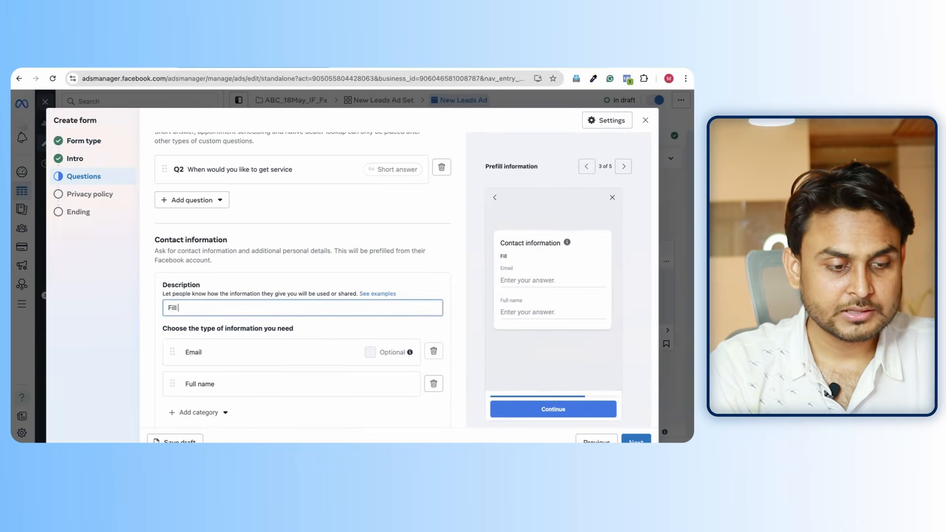
type(" the form")
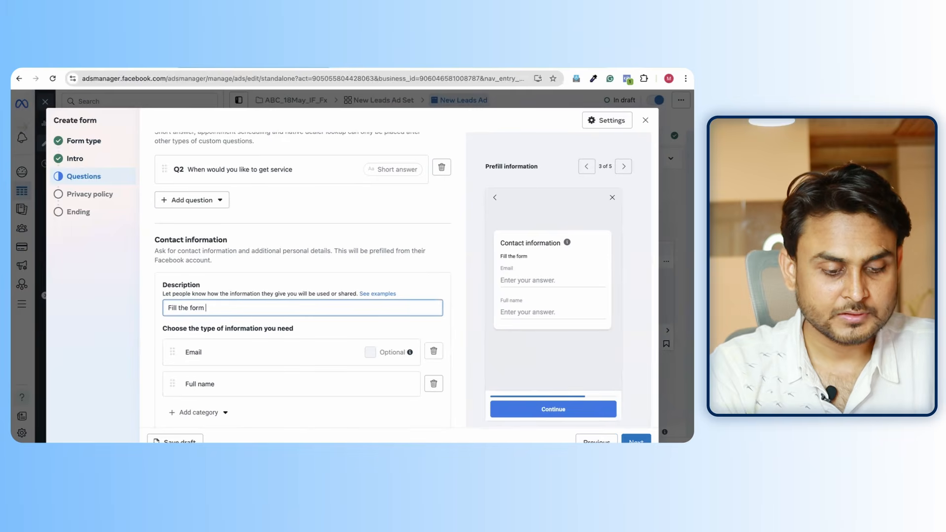
type(" and our tram")
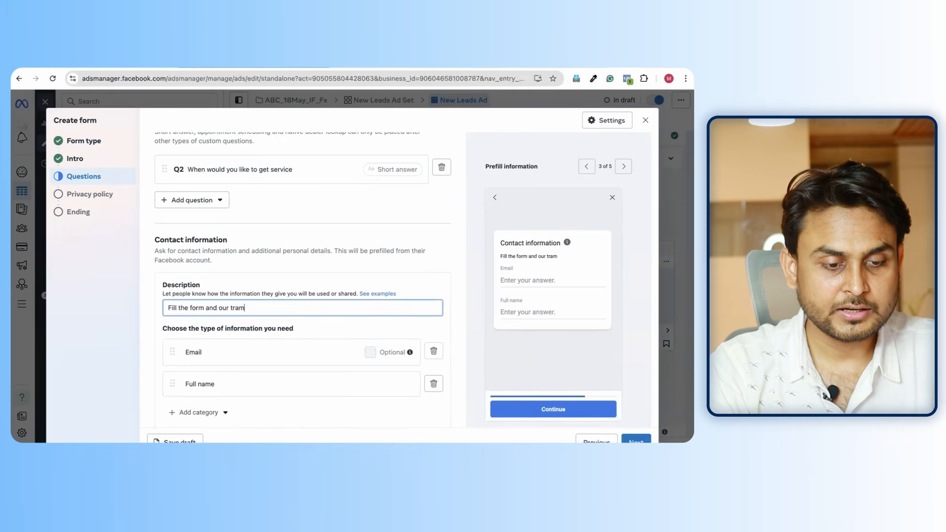
key("BackSpace")
key("BackSpace")
key("BackSpace")
type("eam will")
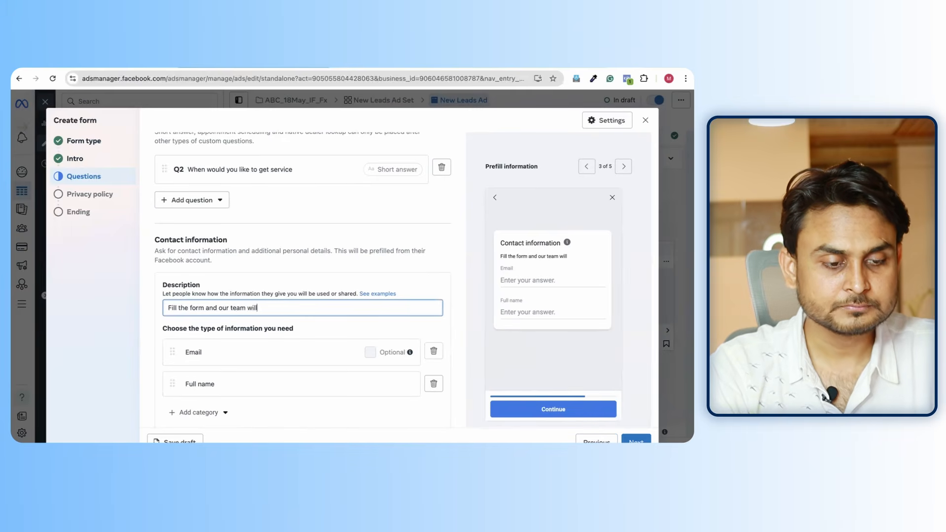
type(" connect with yo")
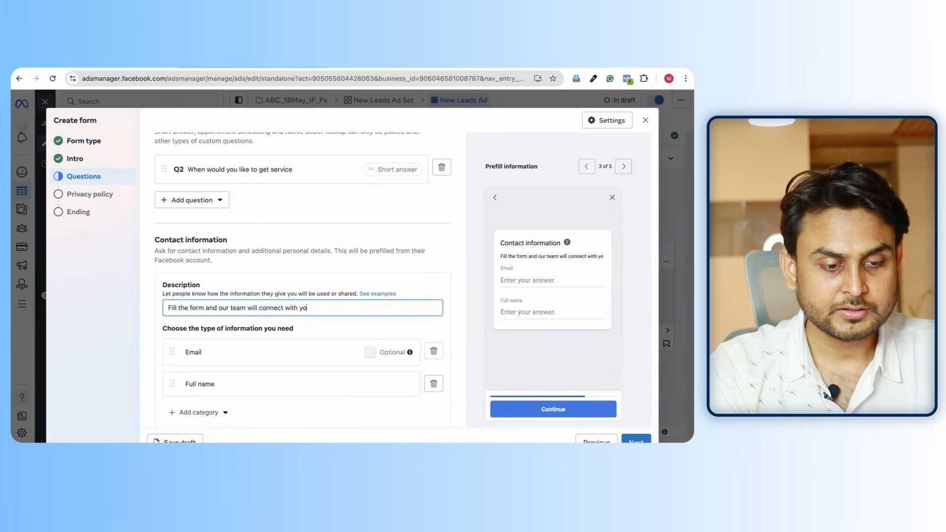
type("u soon")
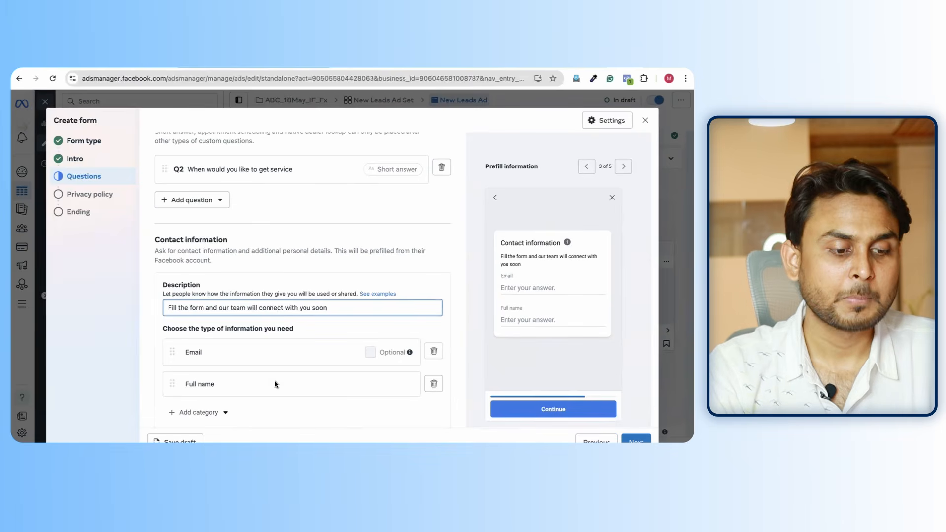
Reorder the requested contact details so that Full name comes before Email.
scroll(275, 374, "down", 1)
left_click_drag(169, 375, 169, 343)
scroll(302, 380, "down", 1)
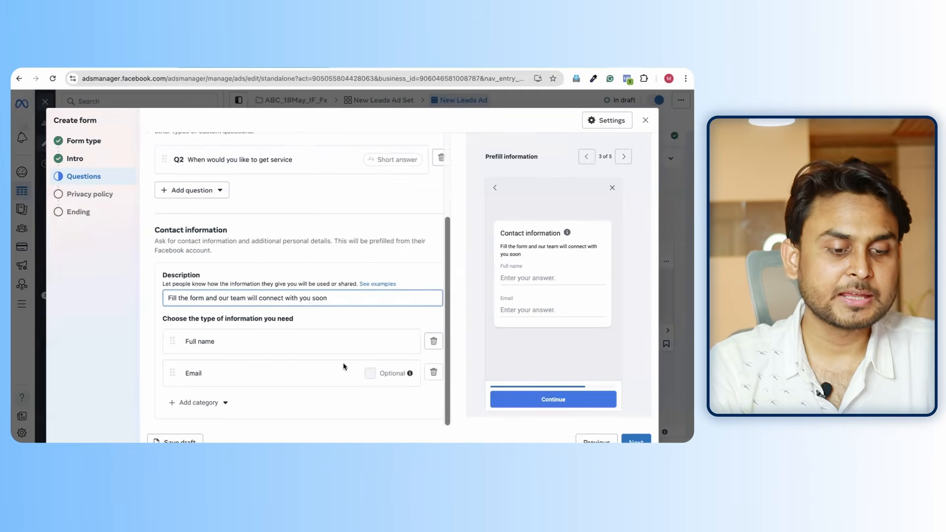
Add Phone number and Street address to the contact information requested by the form.
left_click(192, 403)
mouse_move(213, 321)
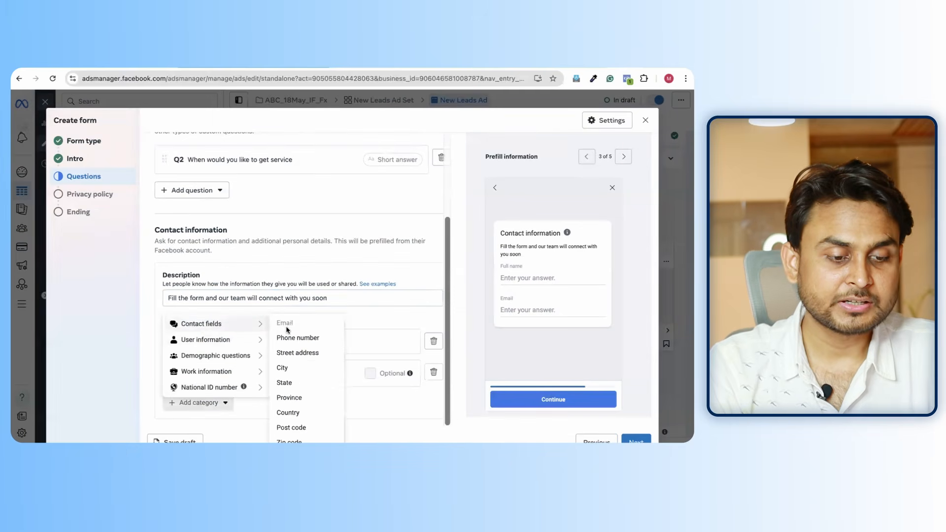
left_click(315, 339)
scroll(275, 365, "down", 1)
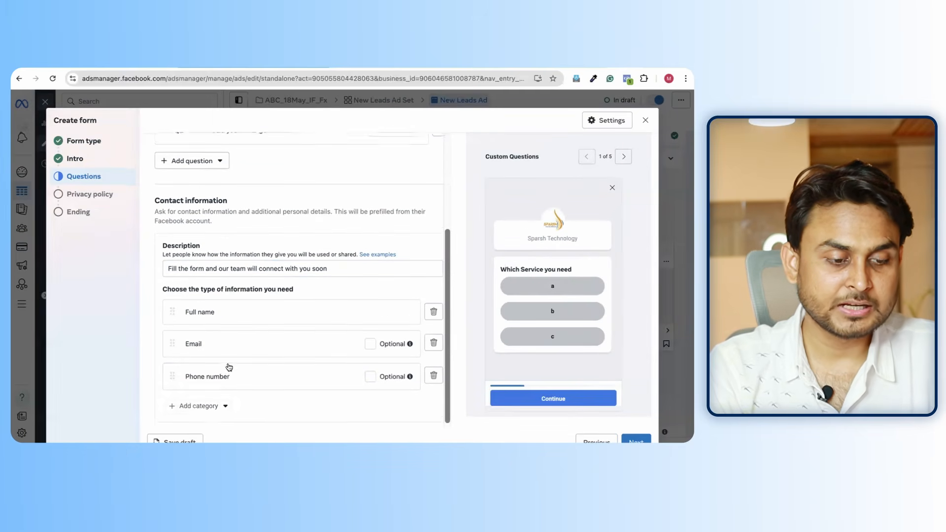
left_click(196, 402)
mouse_move(236, 324)
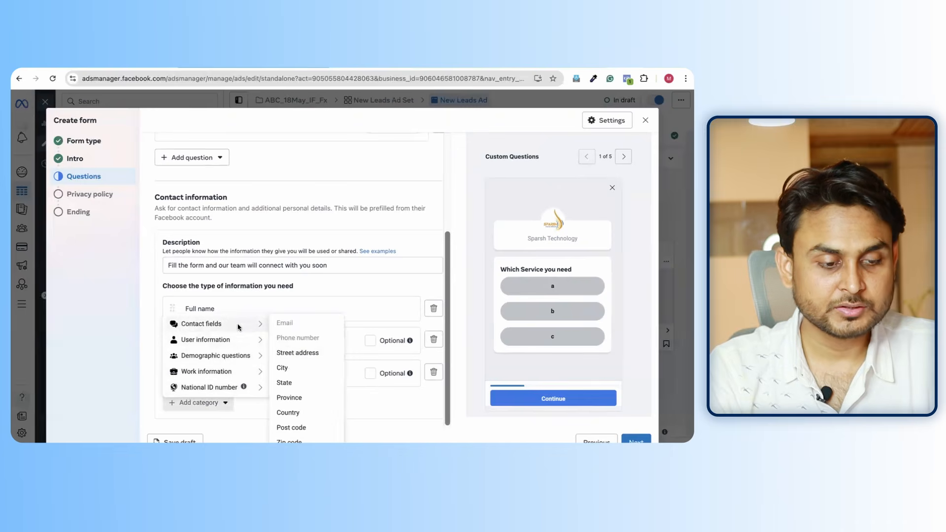
left_click(292, 354)
scroll(375, 325, "down", 1)
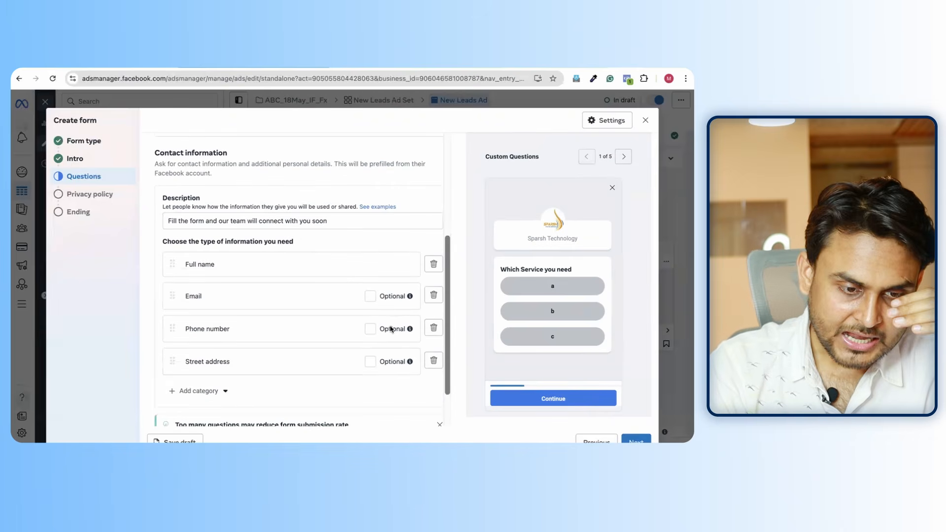
Make the Email field optional and check which other contact fields can be added.
left_click(370, 297)
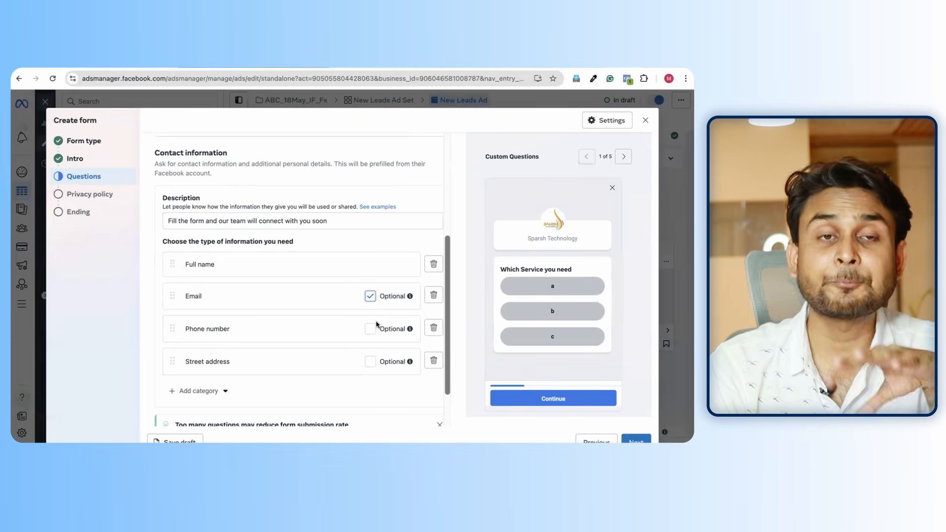
scroll(376, 337, "down", 1)
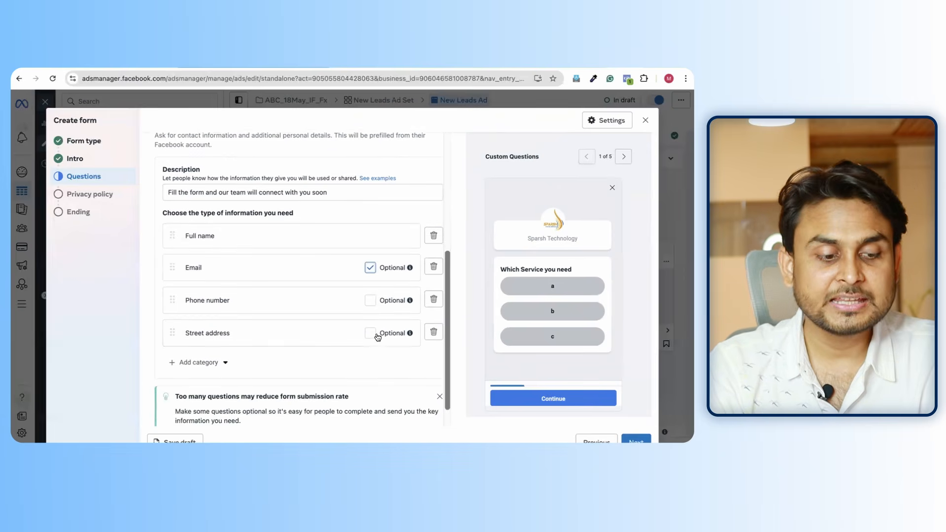
left_click(227, 363)
mouse_move(240, 282)
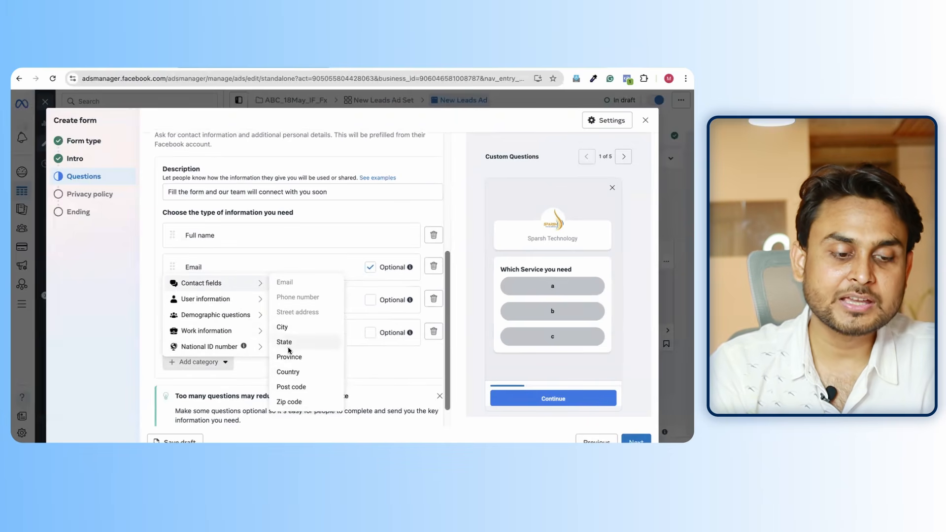
left_click(330, 358)
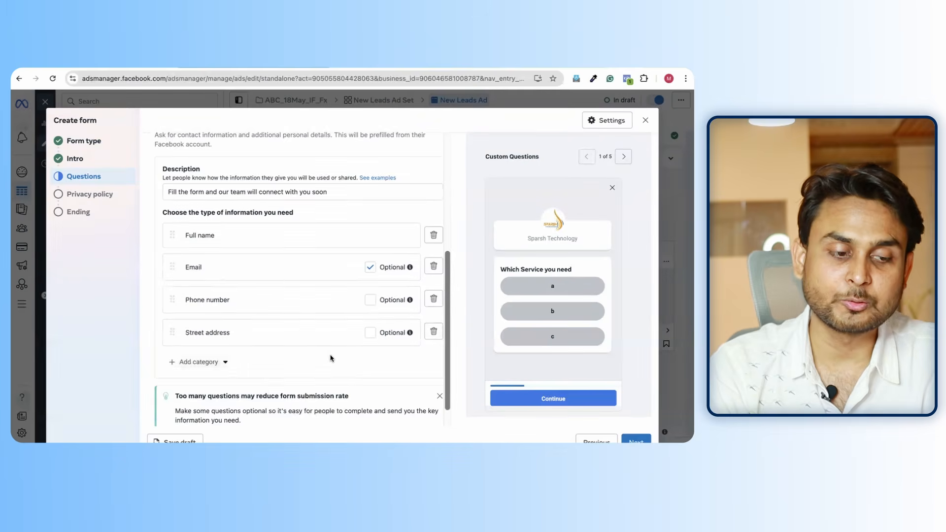
Add another short answer question reading "Please share your whatsapp number".
scroll(301, 217, "up", 4)
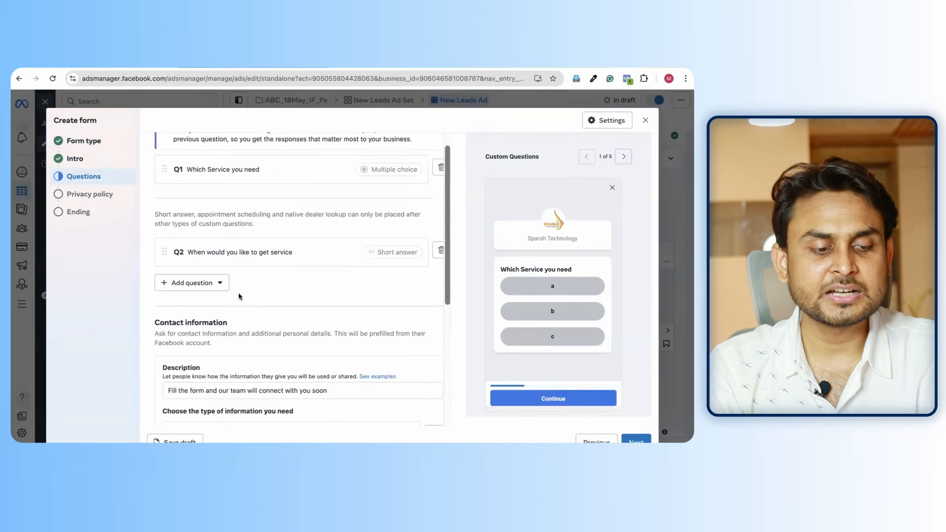
left_click(205, 283)
left_click(206, 343)
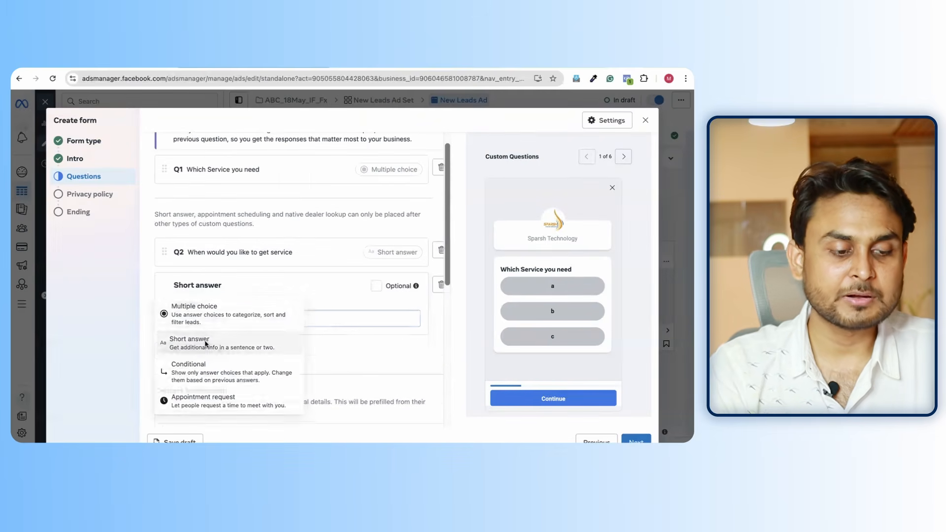
type("P")
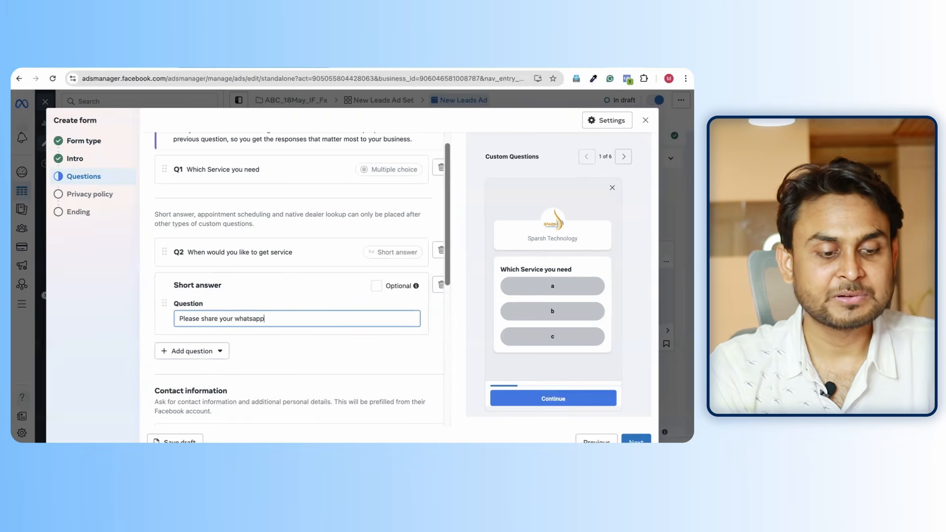
left_click(281, 370)
scroll(281, 370, "down", 1)
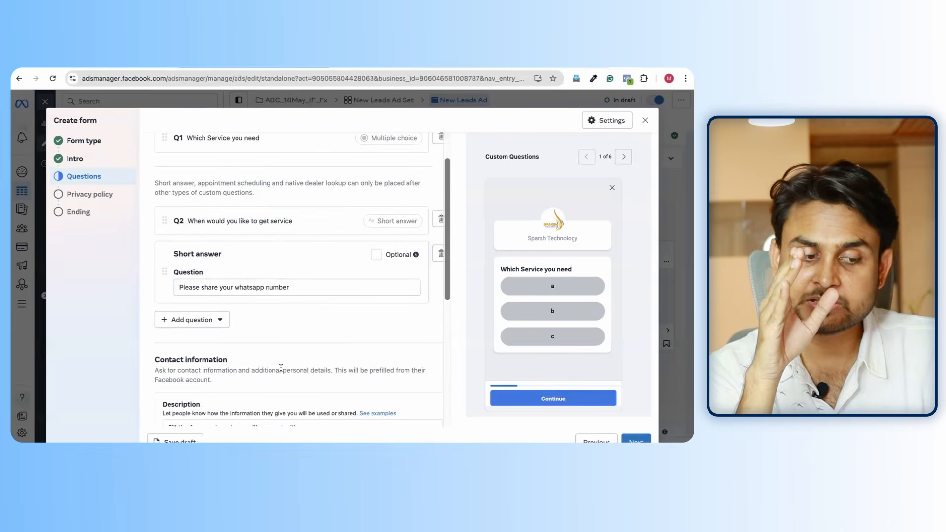
scroll(281, 368, "down", 5)
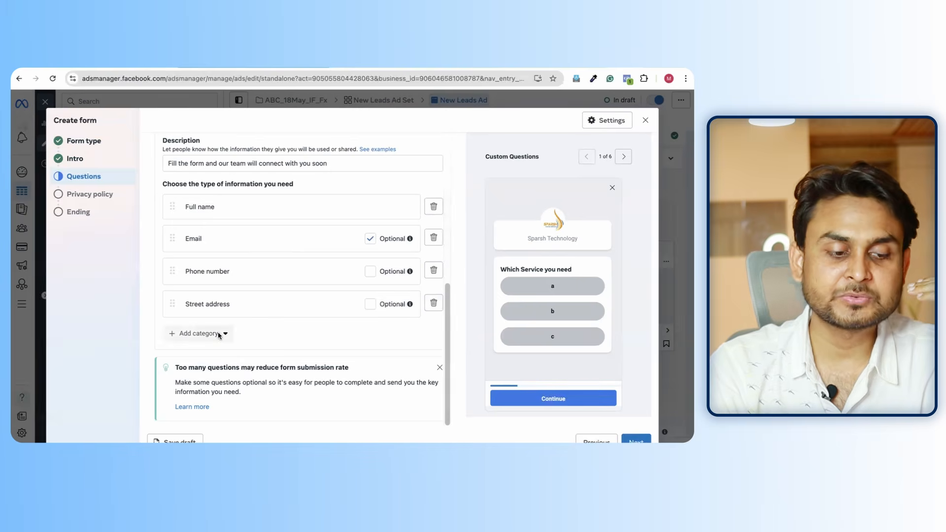
Set the form's privacy policy link to fxretina.in and proceed to the Ending section.
left_click(633, 439)
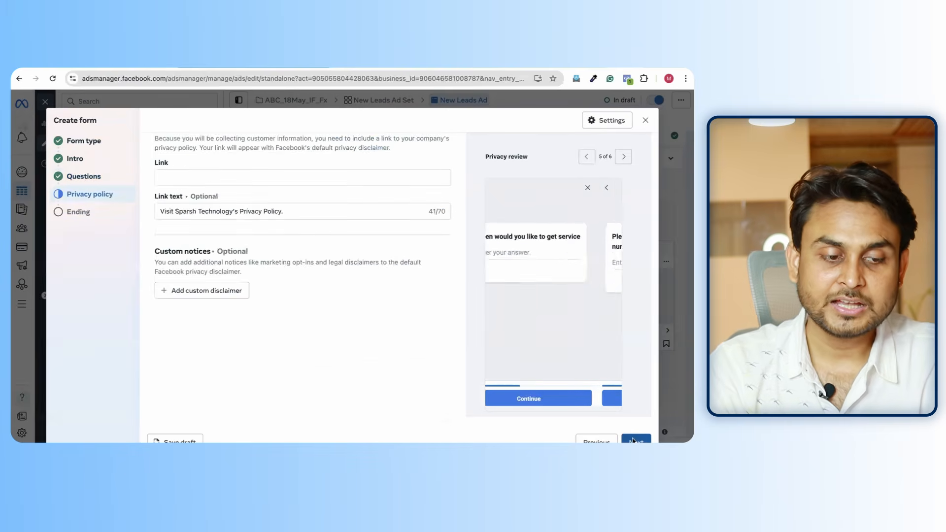
left_click(267, 178)
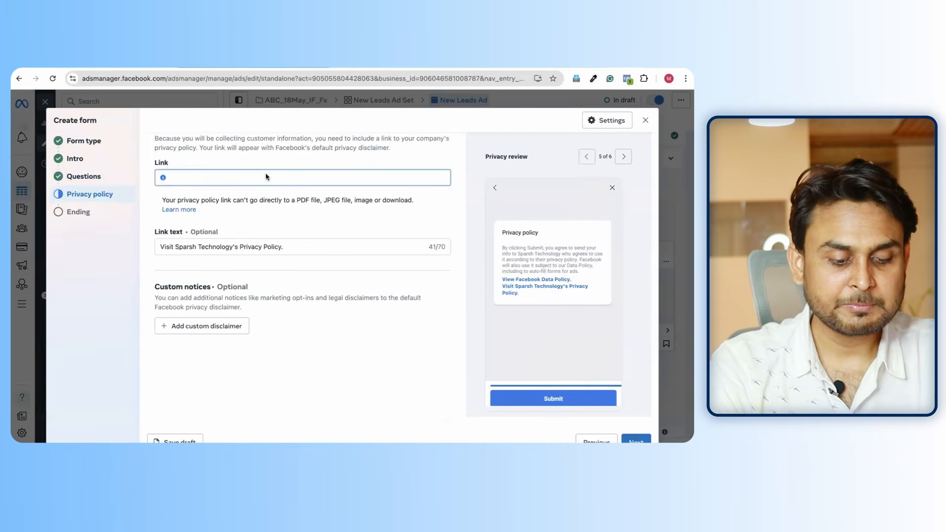
type("fxretina.io")
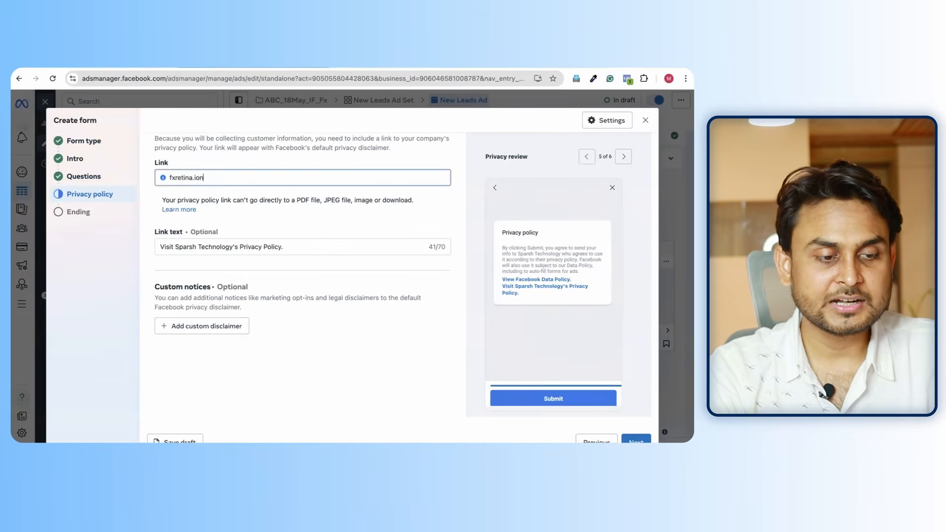
left_click(221, 265)
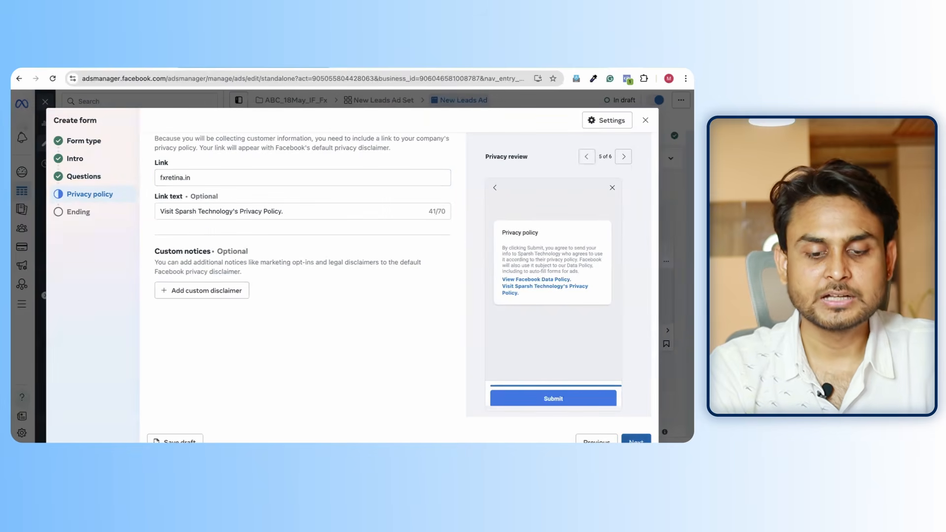
left_click(636, 440)
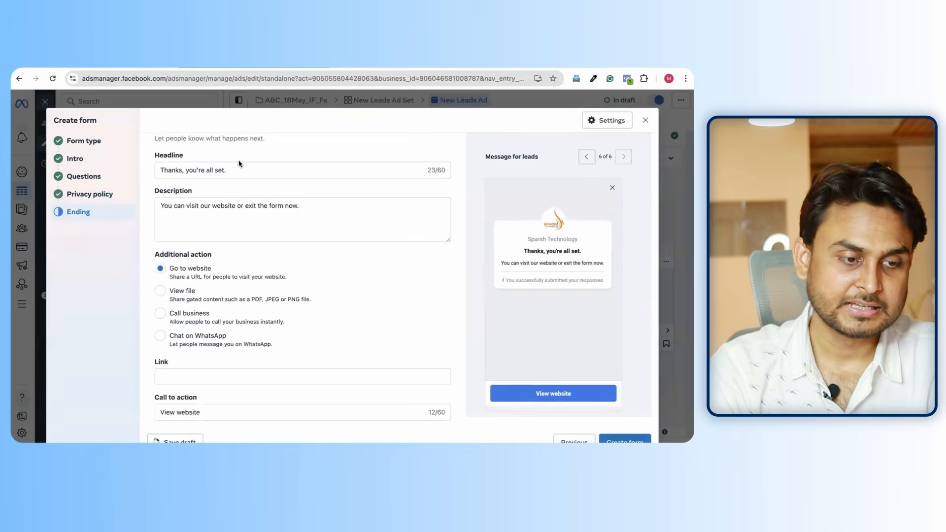
Review the ending message for leads and set its additional action to Chat on WhatsApp.
scroll(248, 236, "up", 1)
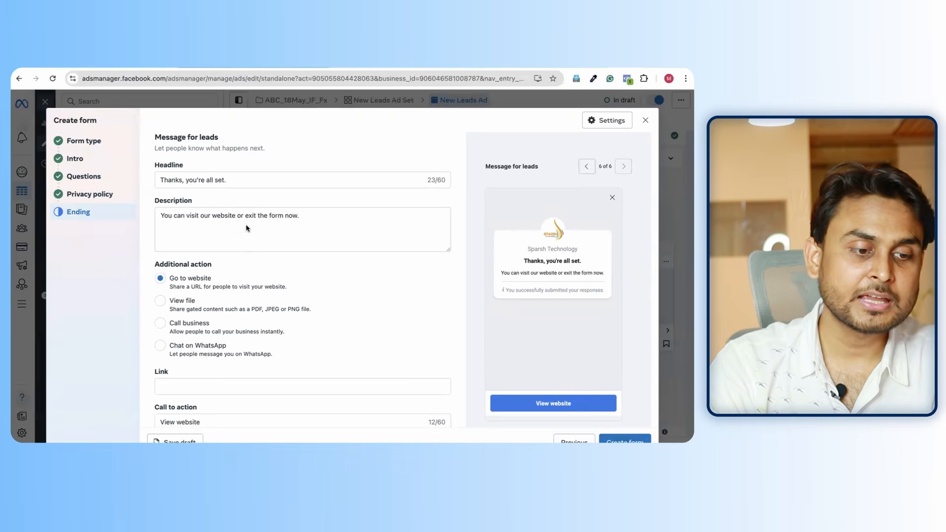
scroll(230, 202, "down", 1)
scroll(230, 202, "up", 1)
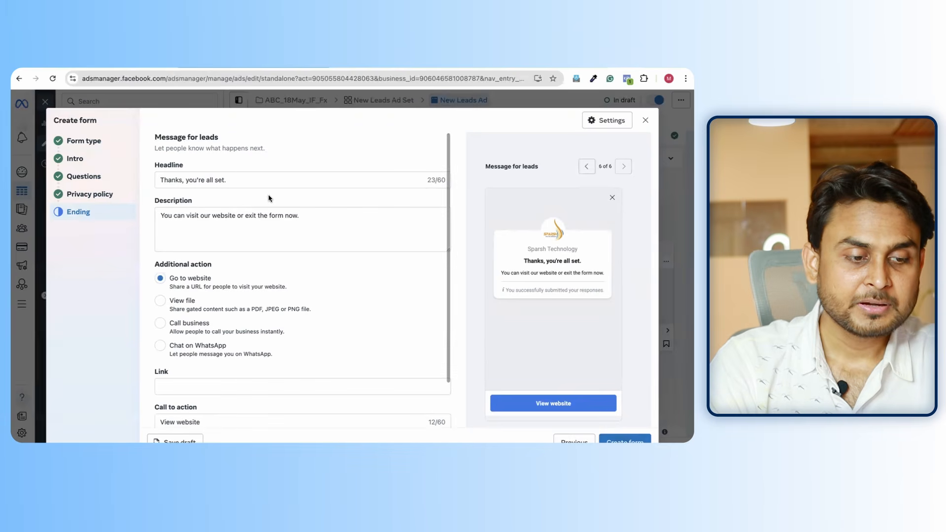
scroll(268, 199, "down", 1)
scroll(244, 255, "down", 1)
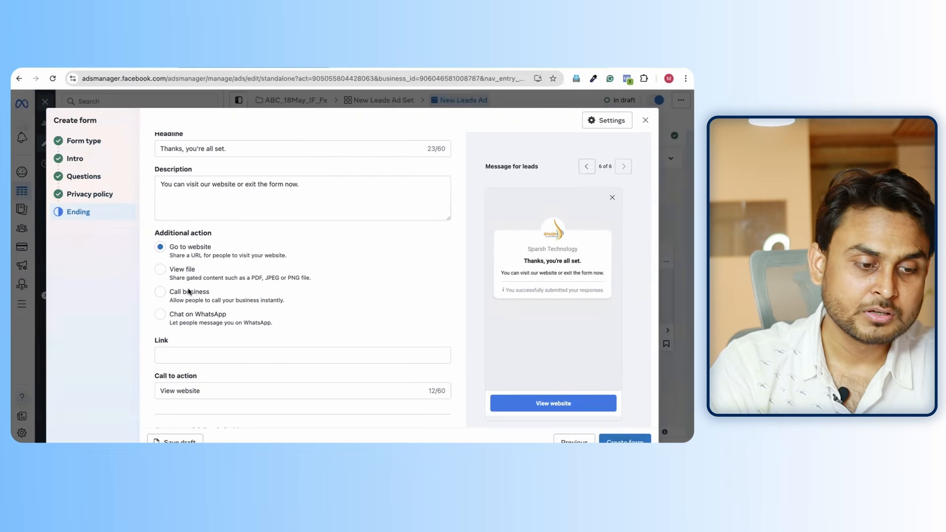
left_click(195, 321)
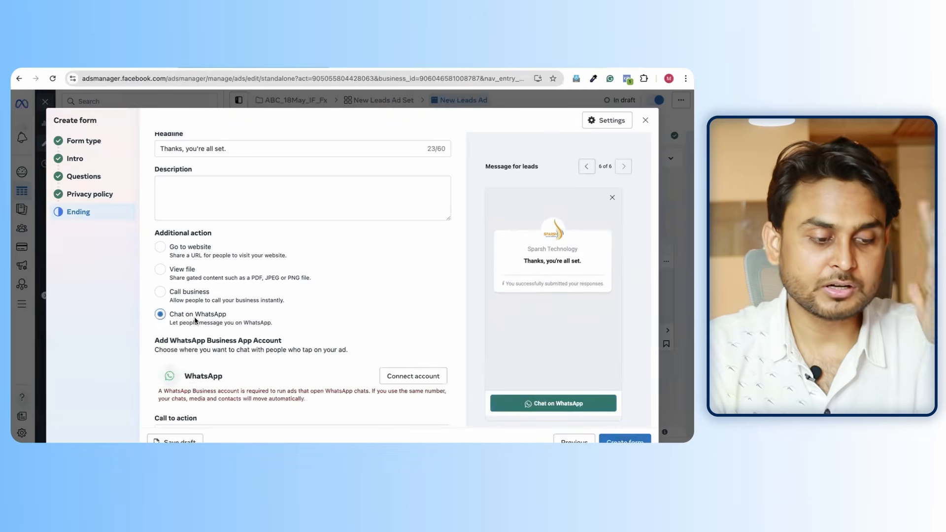
scroll(279, 300, "down", 3)
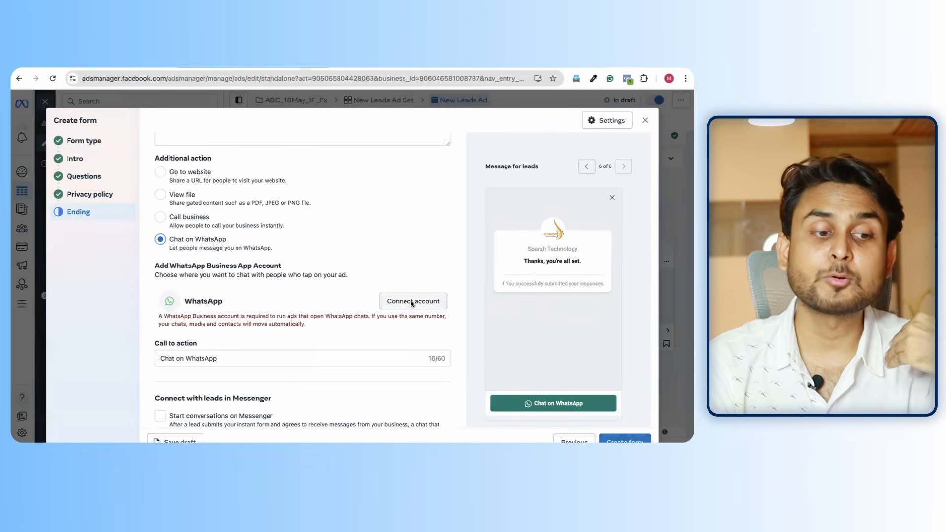
Try to create the instant form, then close it and discard the unfinished work.
left_click(638, 439)
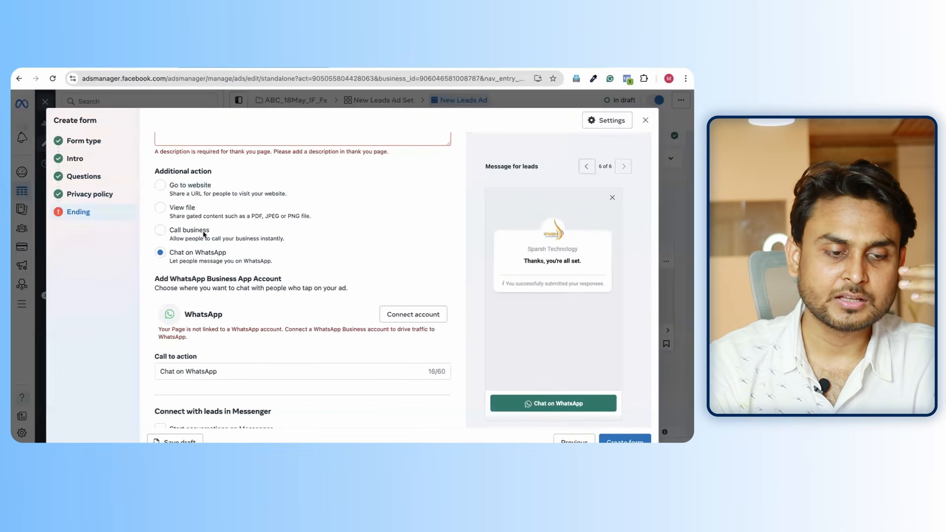
left_click(646, 121)
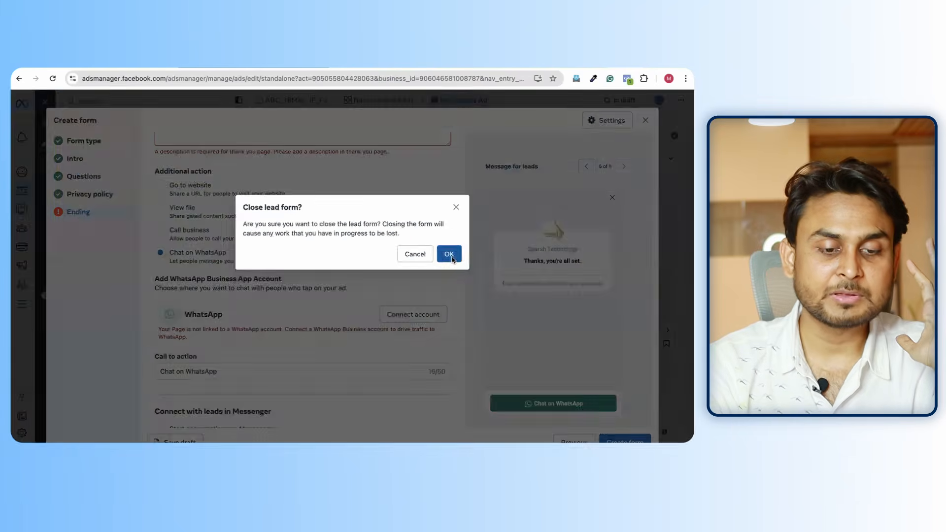
left_click(449, 254)
scroll(331, 313, "down", 3)
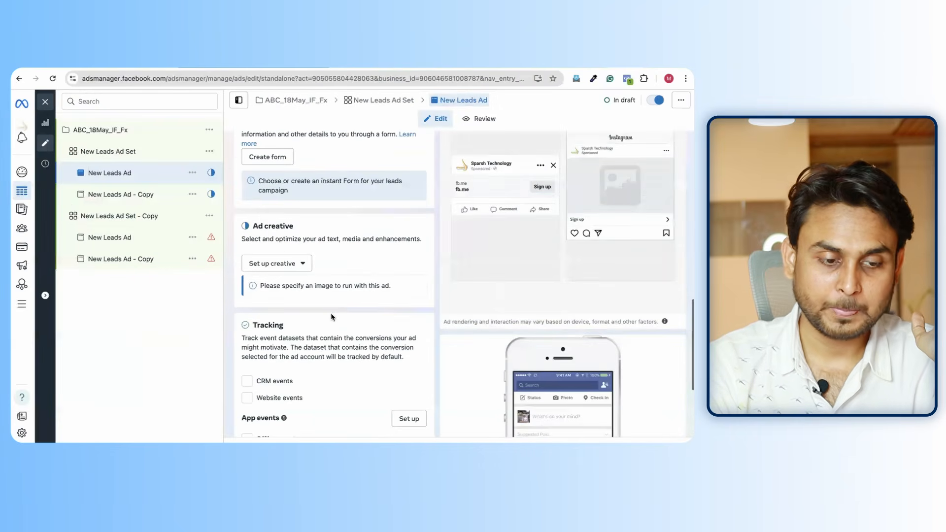
scroll(331, 317, "up", 15)
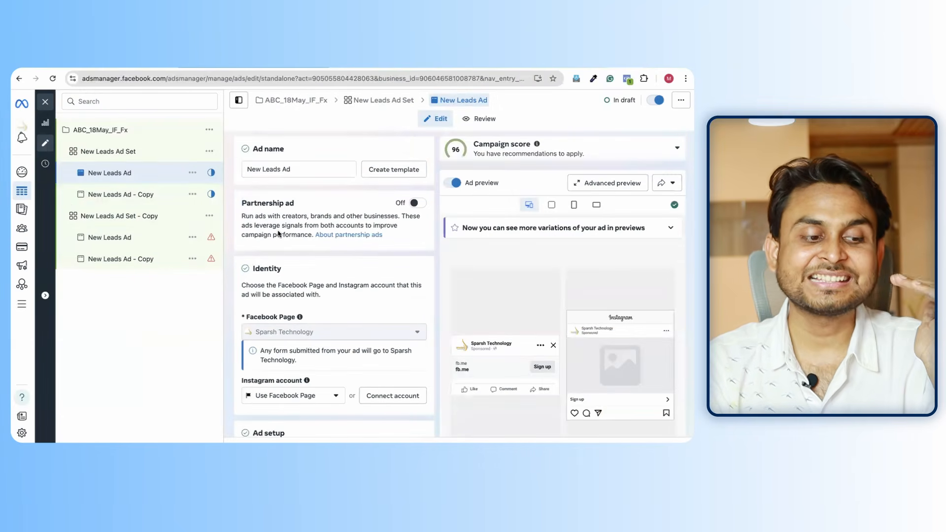
Delete the New Leads Ad - Copy ad from New Leads Ad Set.
left_click(192, 195)
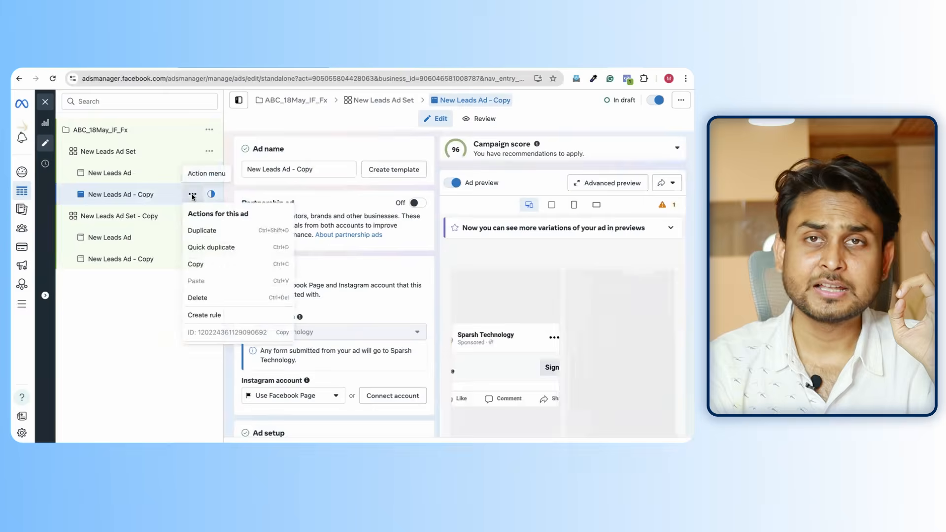
left_click(211, 298)
left_click(431, 238)
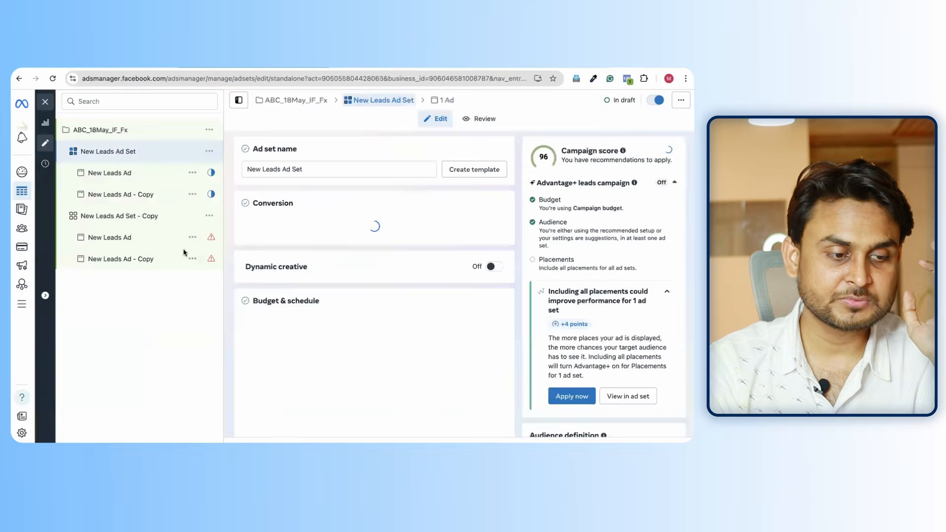
Delete the ad set New Leads Ad Set - Copy together with its ads.
left_click(143, 216)
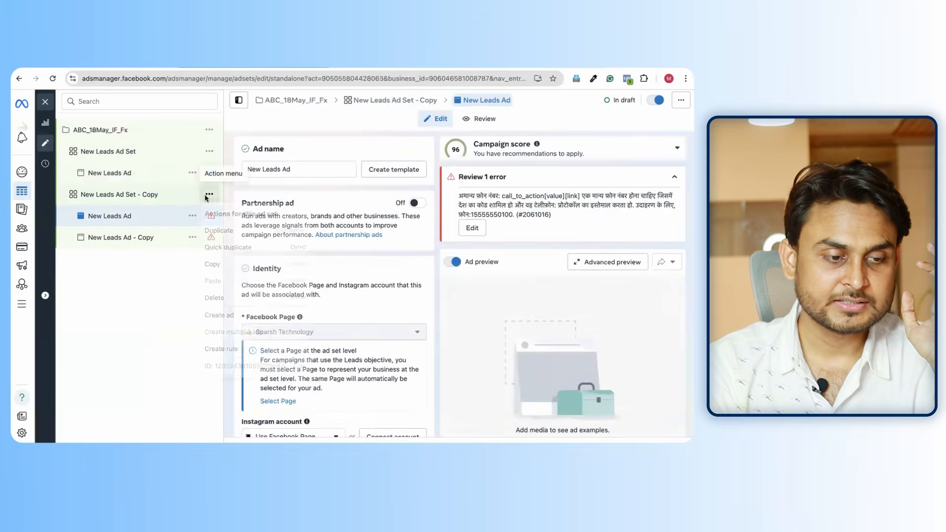
left_click(209, 194)
left_click(215, 297)
left_click(430, 238)
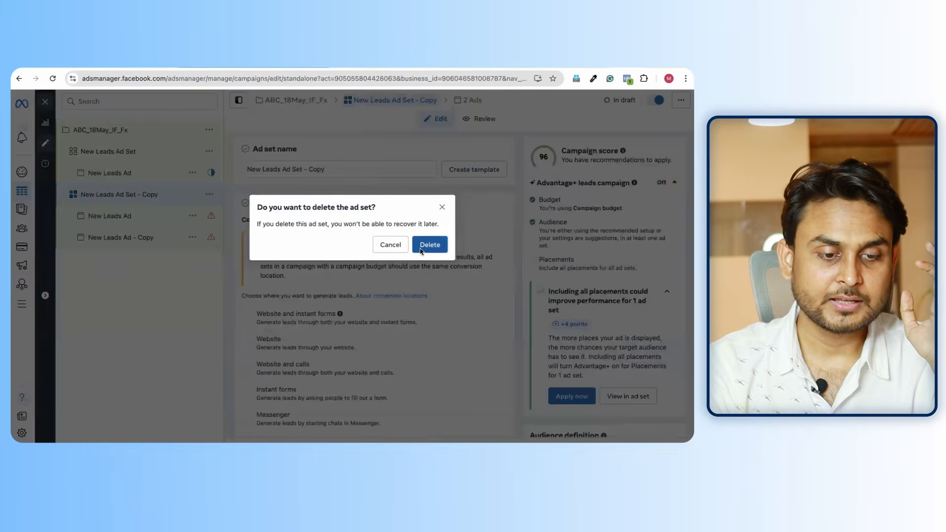
Duplicate New Leads Ad once within the original campaign, keeping existing reactions, comments and shares shown on new ads.
left_click(115, 145)
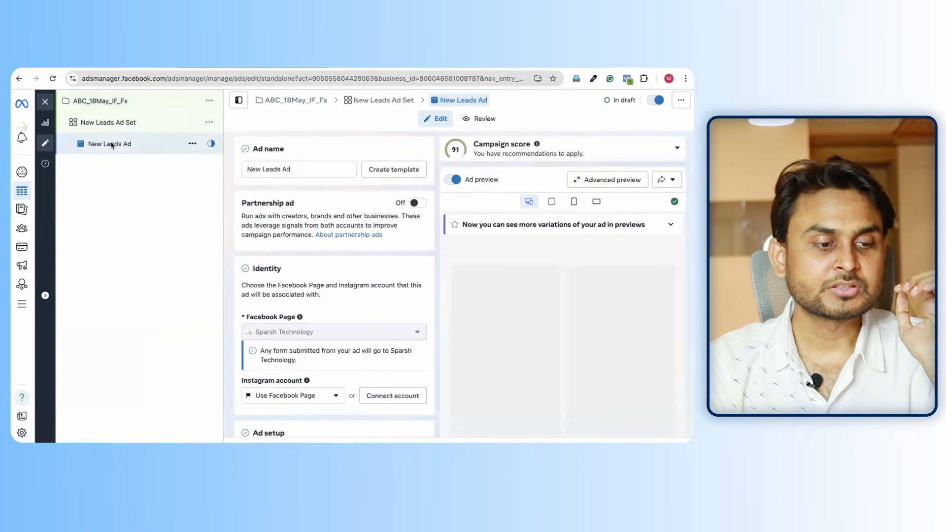
left_click(192, 144)
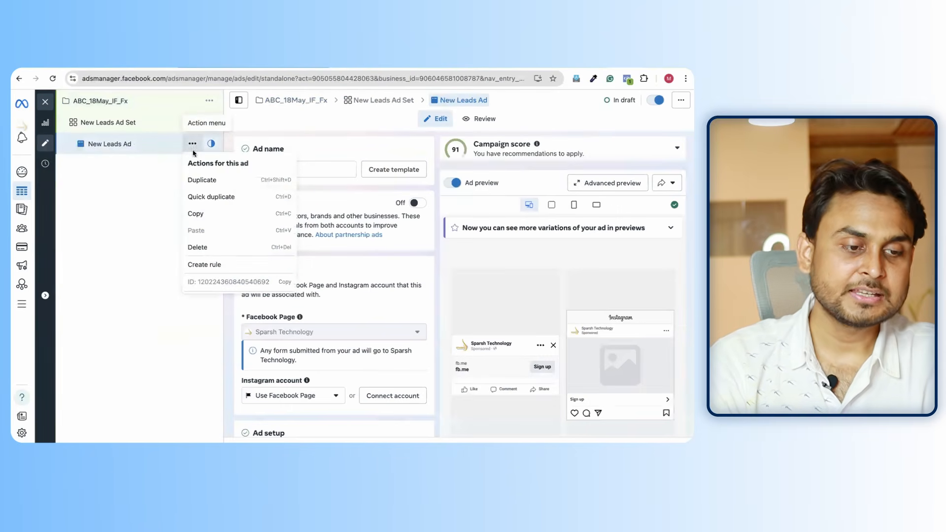
left_click(208, 181)
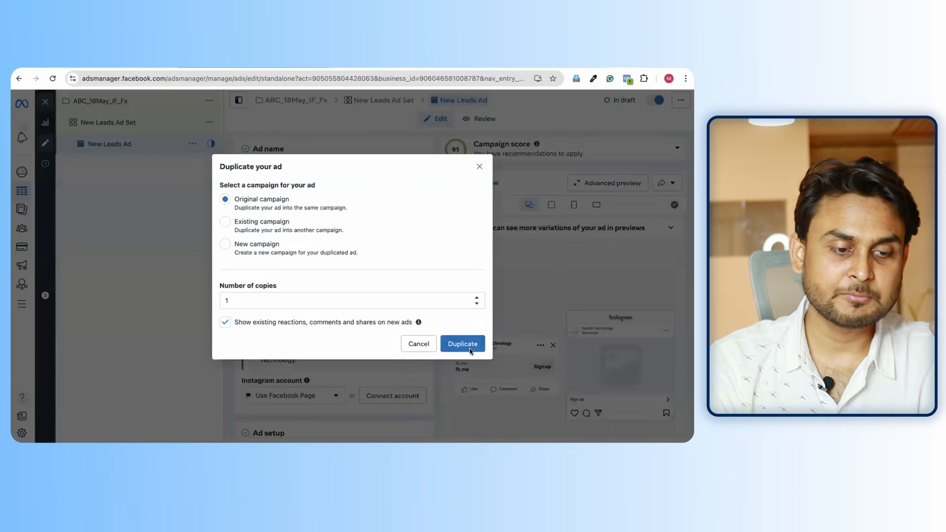
left_click(469, 348)
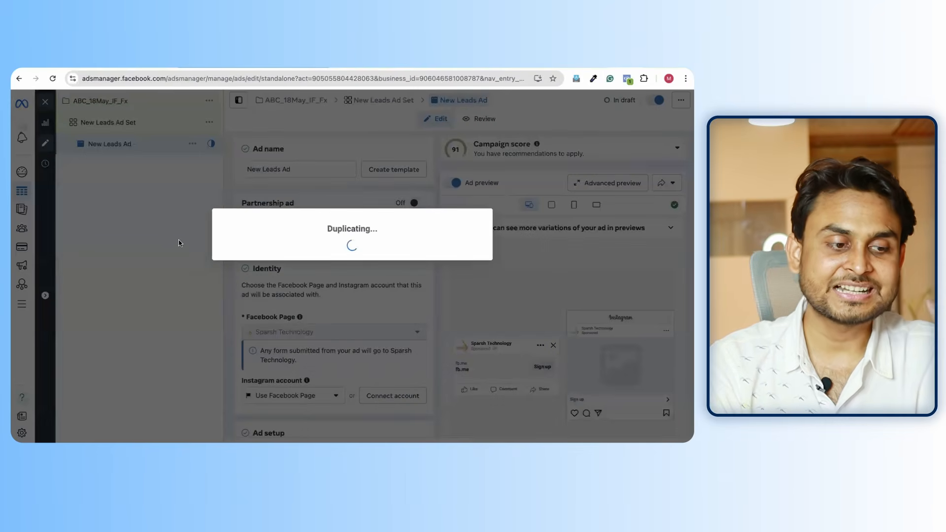
Review the duplicated ad's settings down to Tracking, the campaign's details and budget, and the two ads in the ad set.
scroll(305, 310, "down", 10)
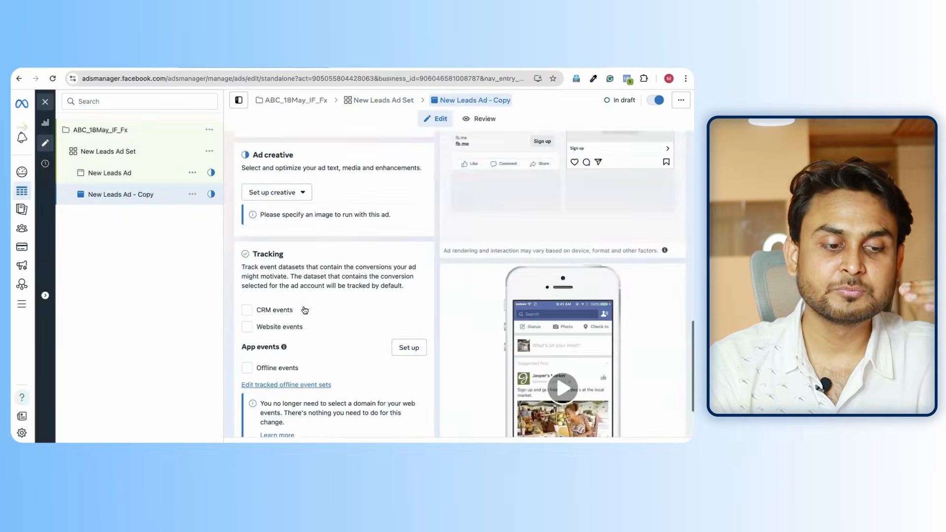
scroll(305, 310, "up", 12)
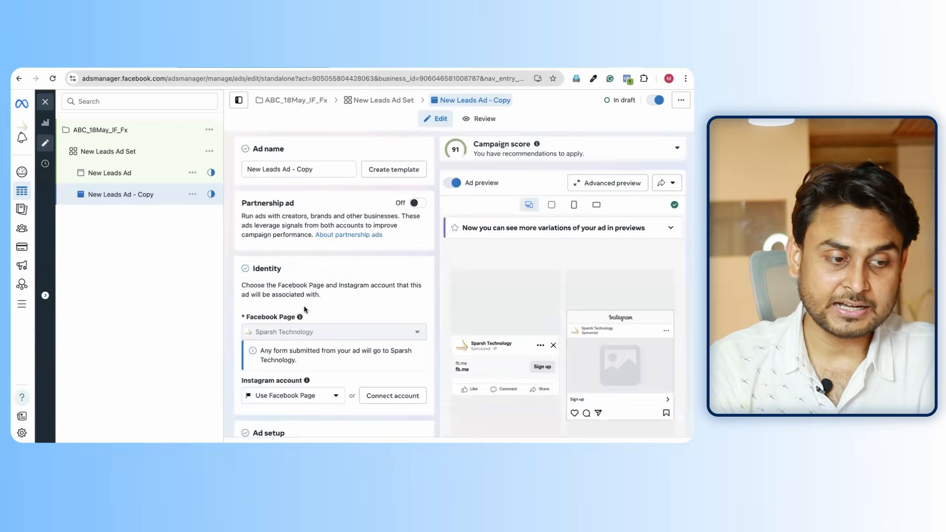
scroll(305, 310, "down", 10)
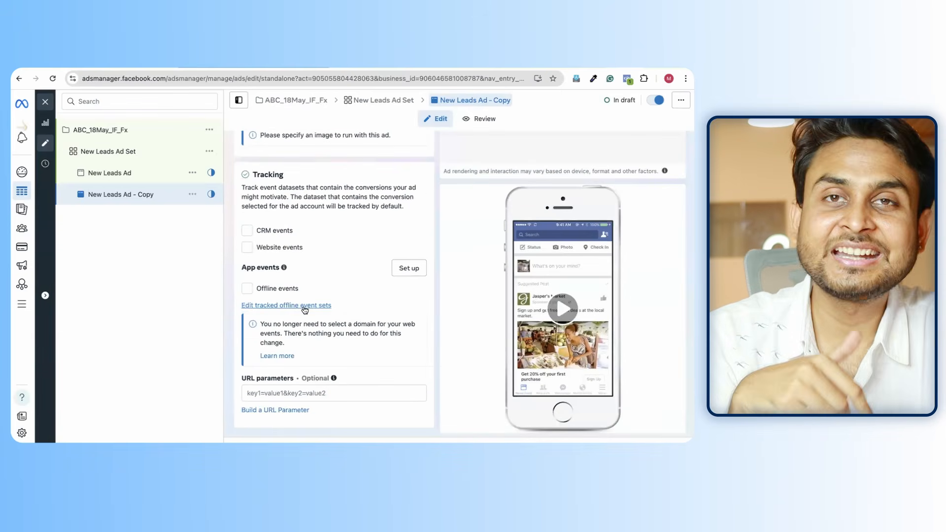
left_click(117, 131)
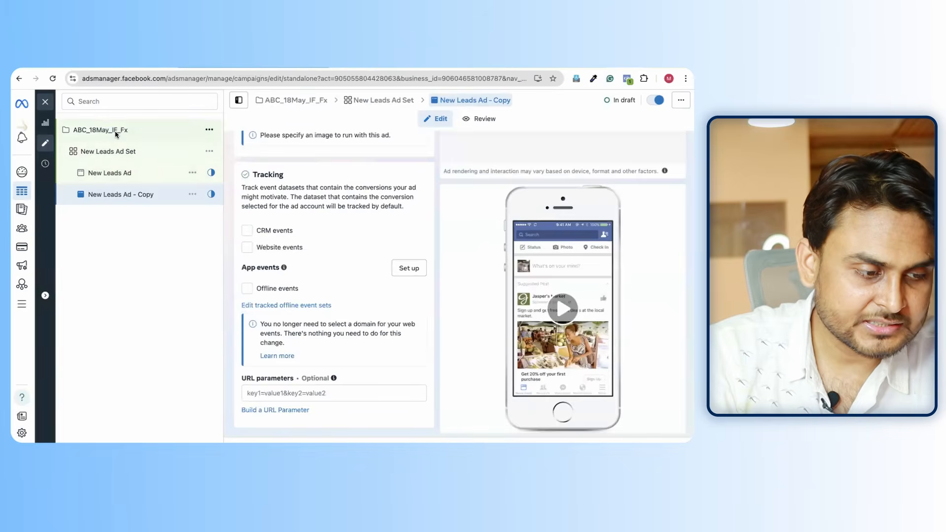
left_click(135, 153)
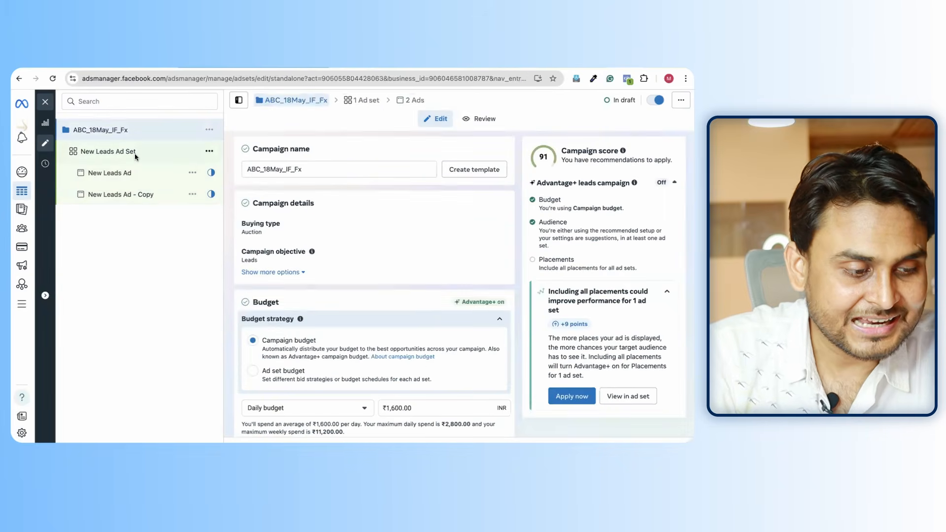
left_click(124, 132)
scroll(317, 228, "down", 2)
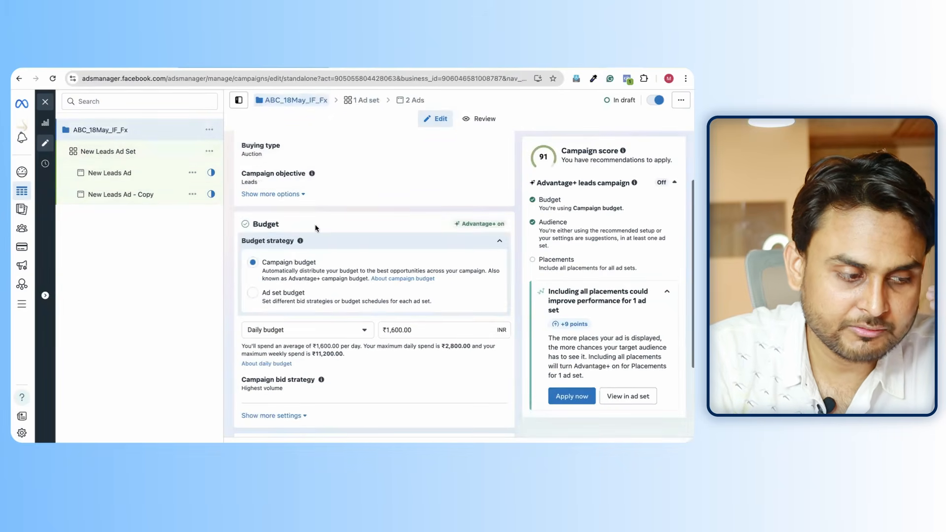
left_click(123, 176)
left_click(124, 200)
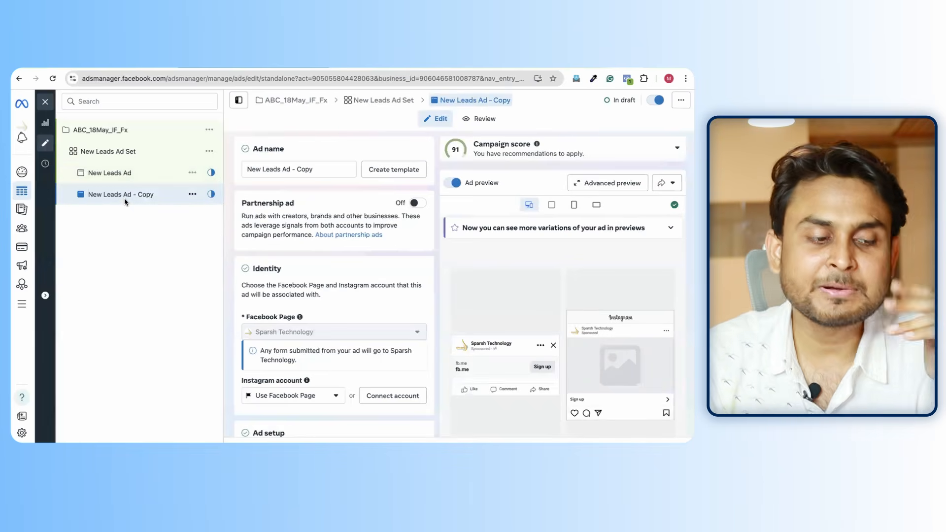